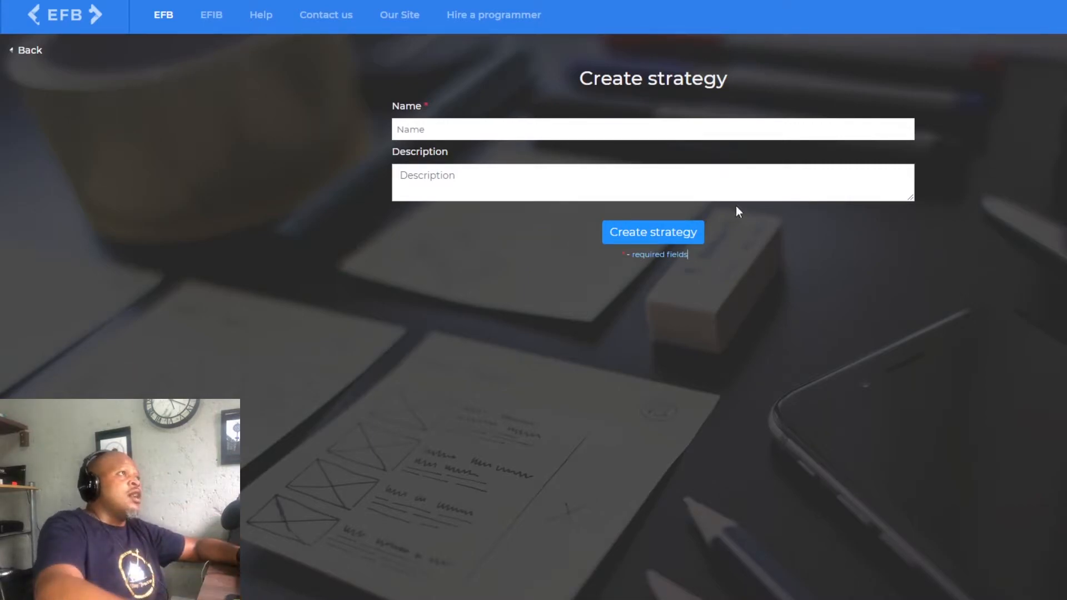
# - Create a new strategy named "Simple Moving Average cross" without a description
pyautogui.click(422, 128)
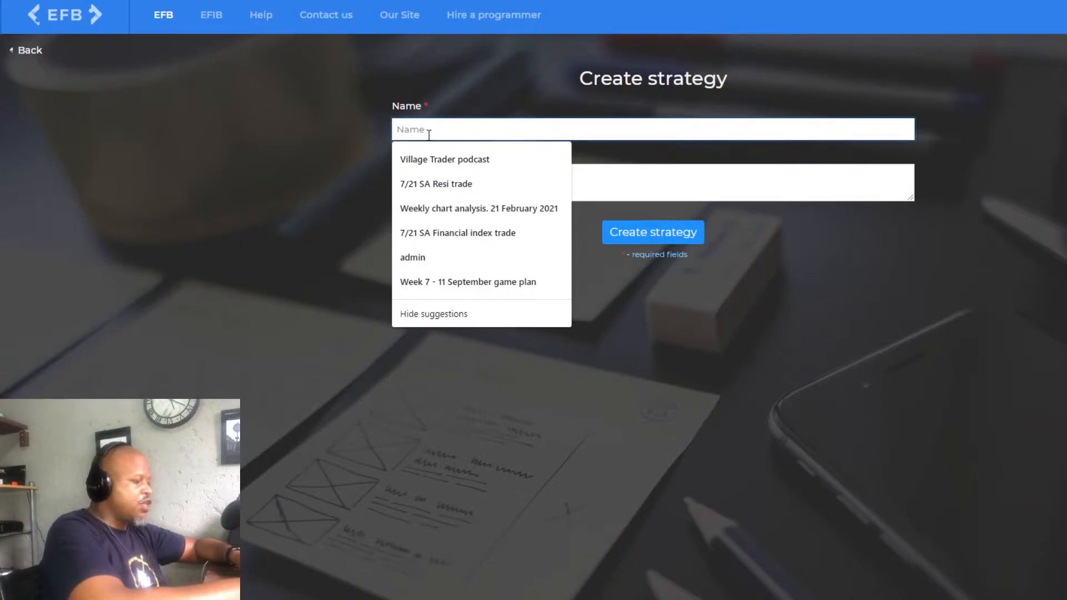
pyautogui.write('MOving')
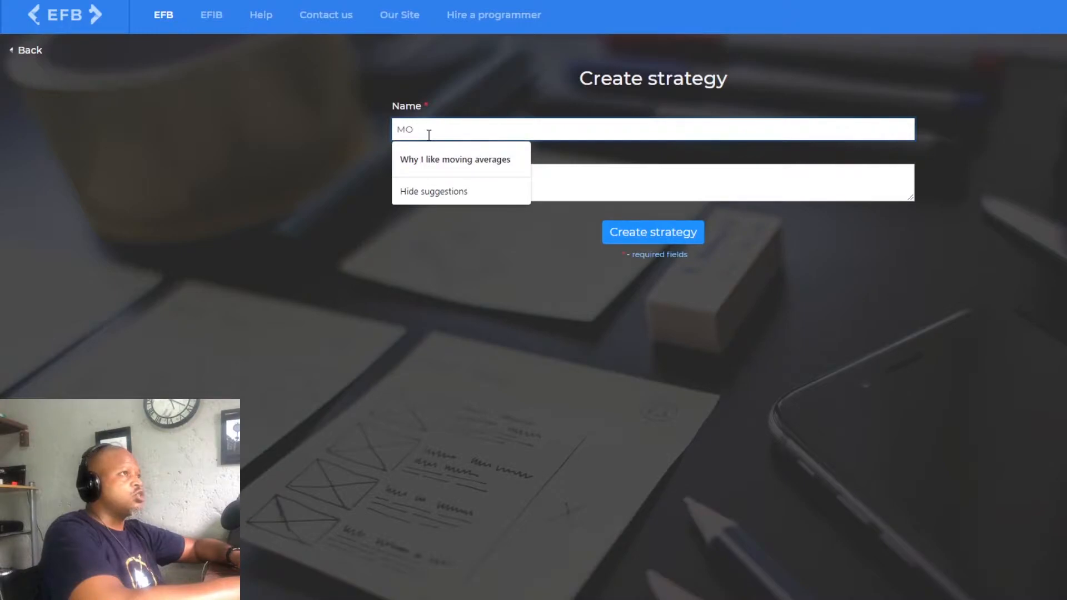
pyautogui.press('BackSpace')
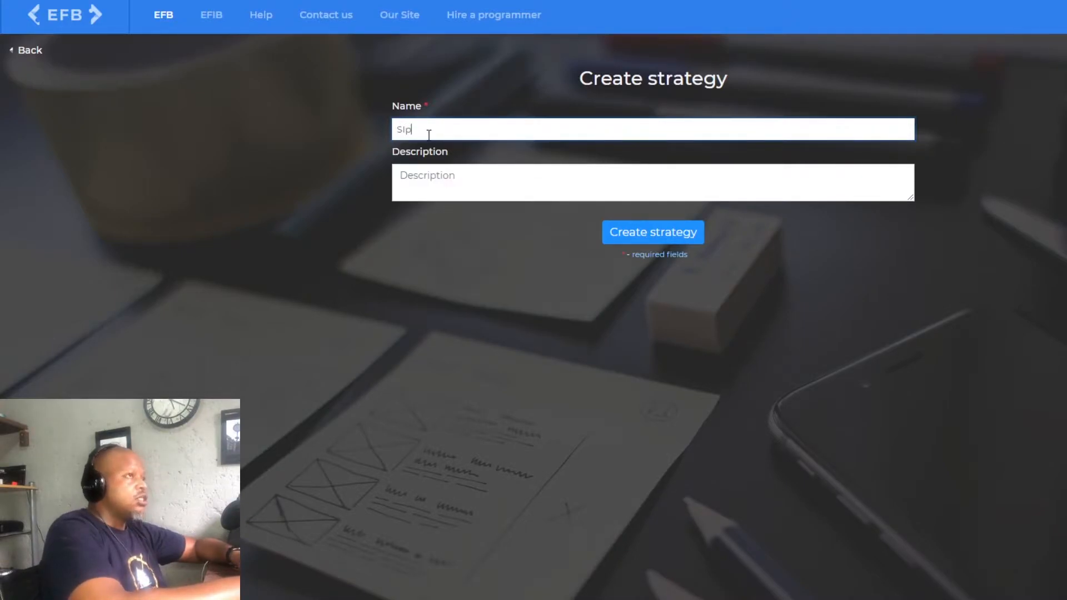
pyautogui.write('Simple Mo')
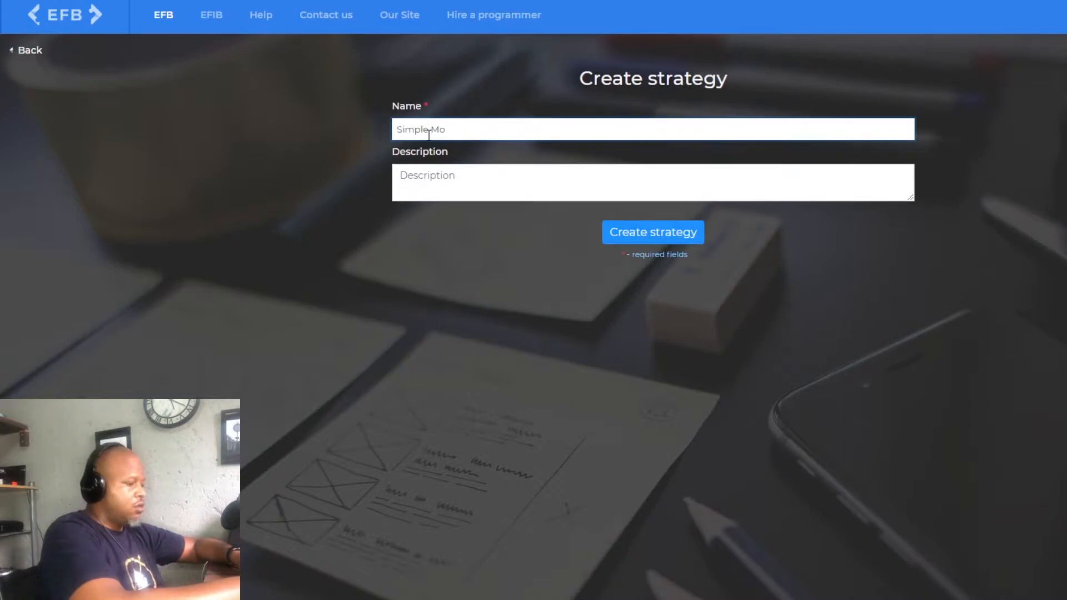
pyautogui.write('ving A')
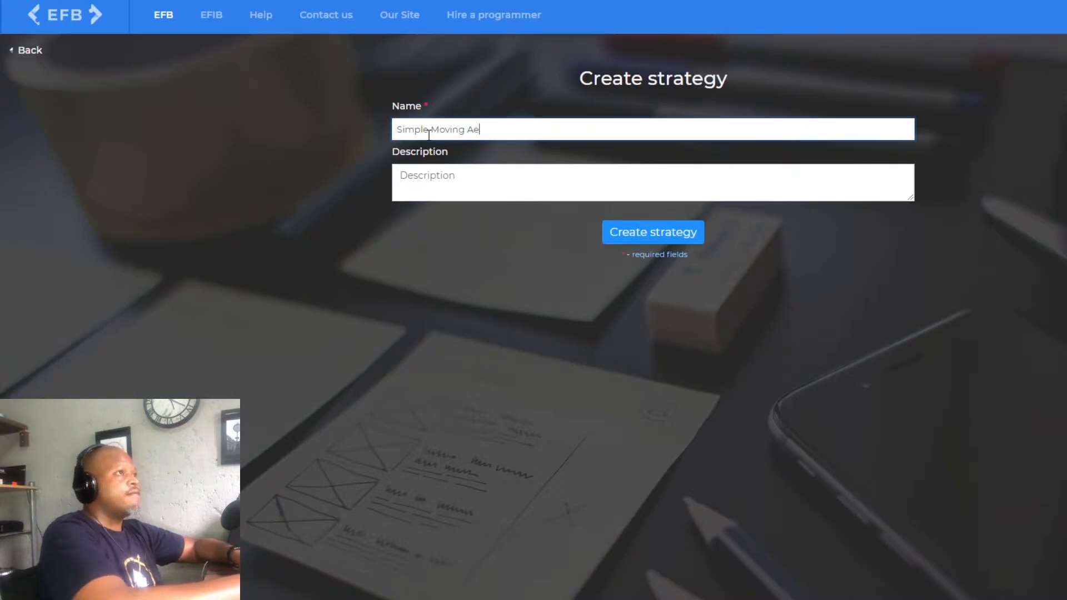
pyautogui.write('verage cross')
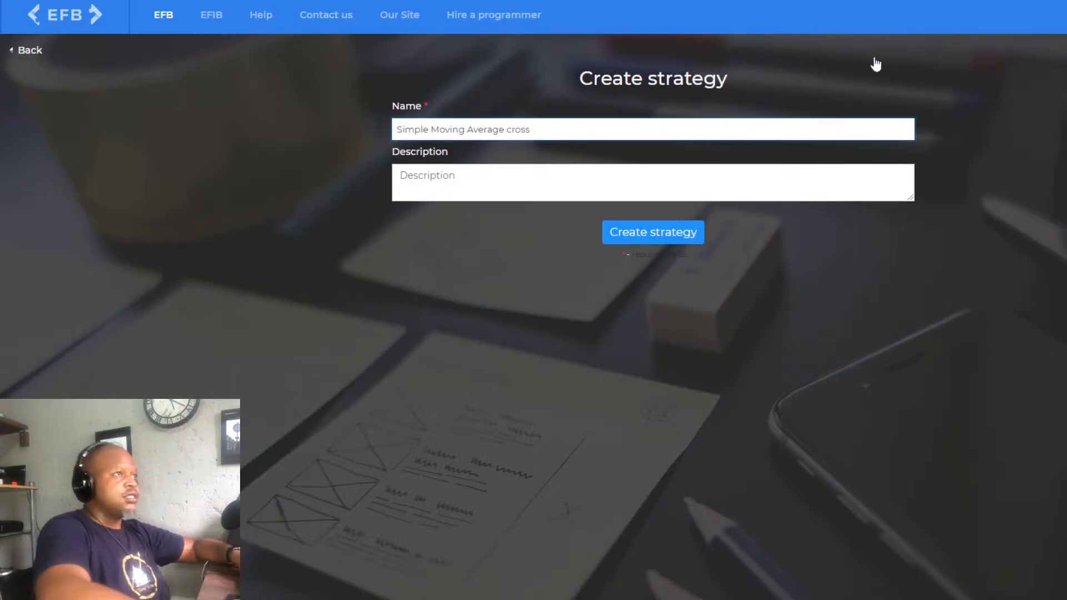
pyautogui.click(611, 195)
pyautogui.click(665, 236)
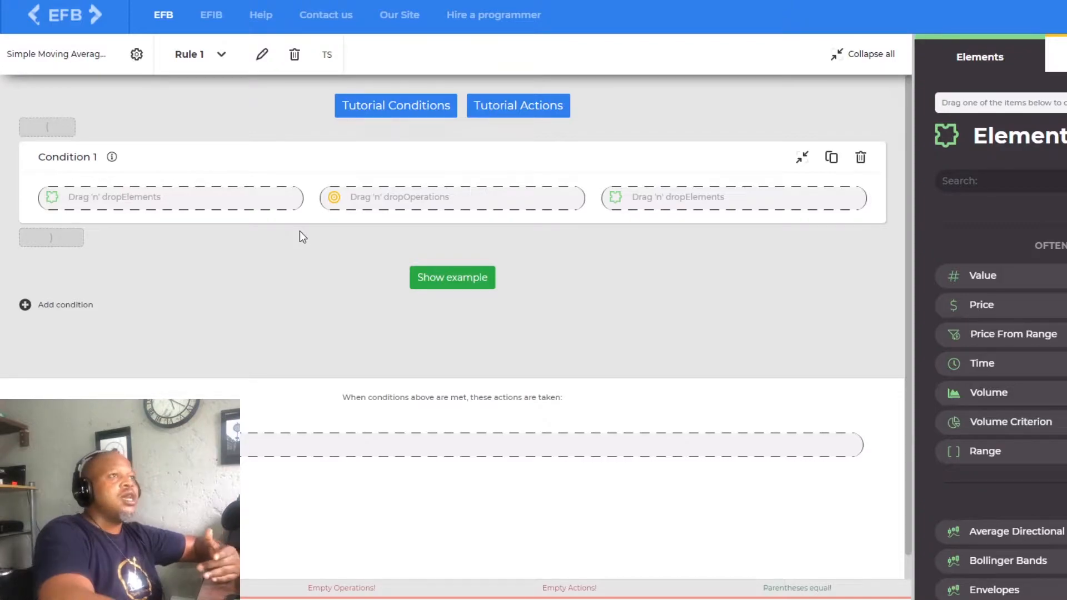
# - Look through the elements available for conditions and the order and notification actions available for the rule
pyautogui.scroll(-1, 1007, 328)
pyautogui.scroll(1, 1019, 279)
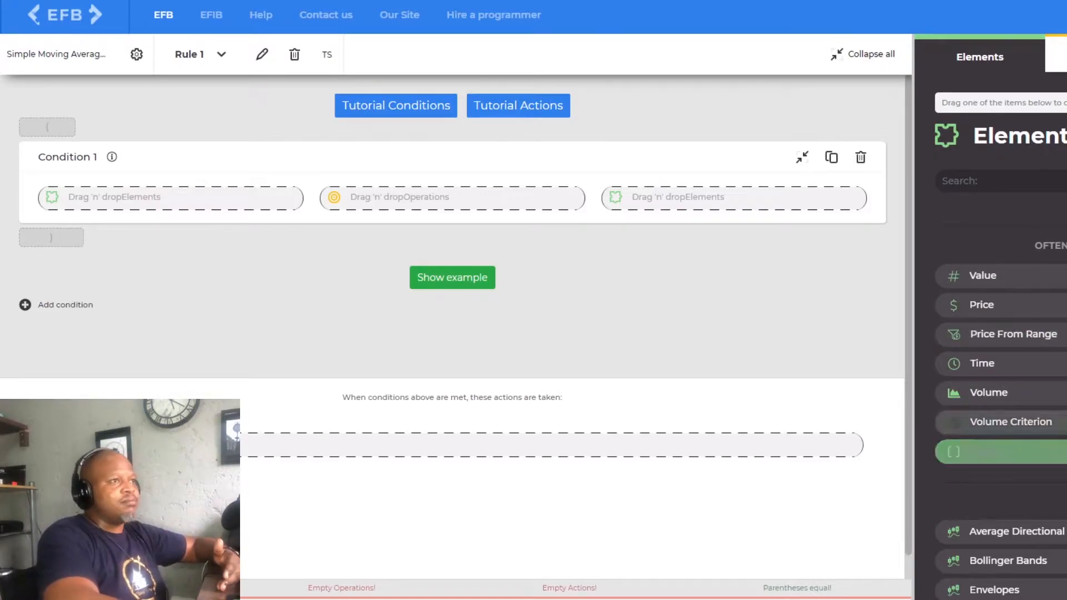
pyautogui.scroll(-1, 1045, 412)
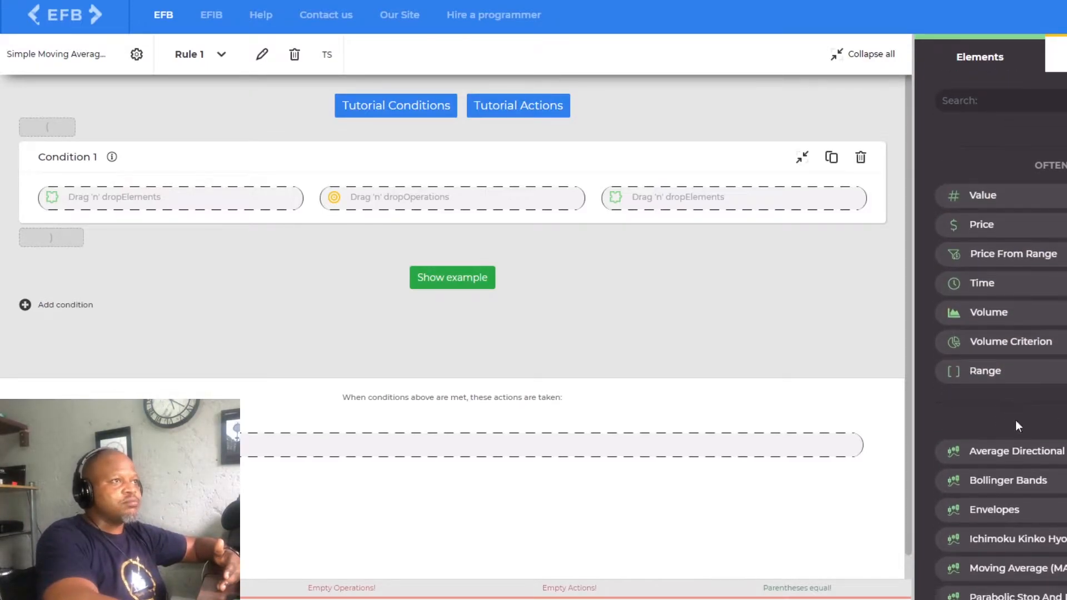
pyautogui.scroll(-2, 1015, 419)
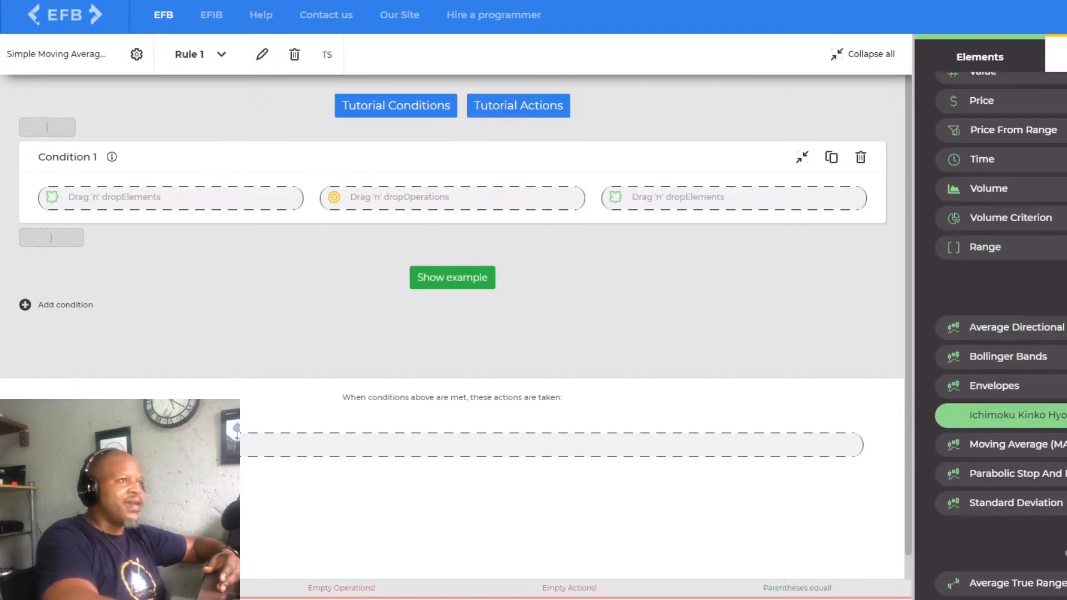
pyautogui.scroll(-2, 1024, 441)
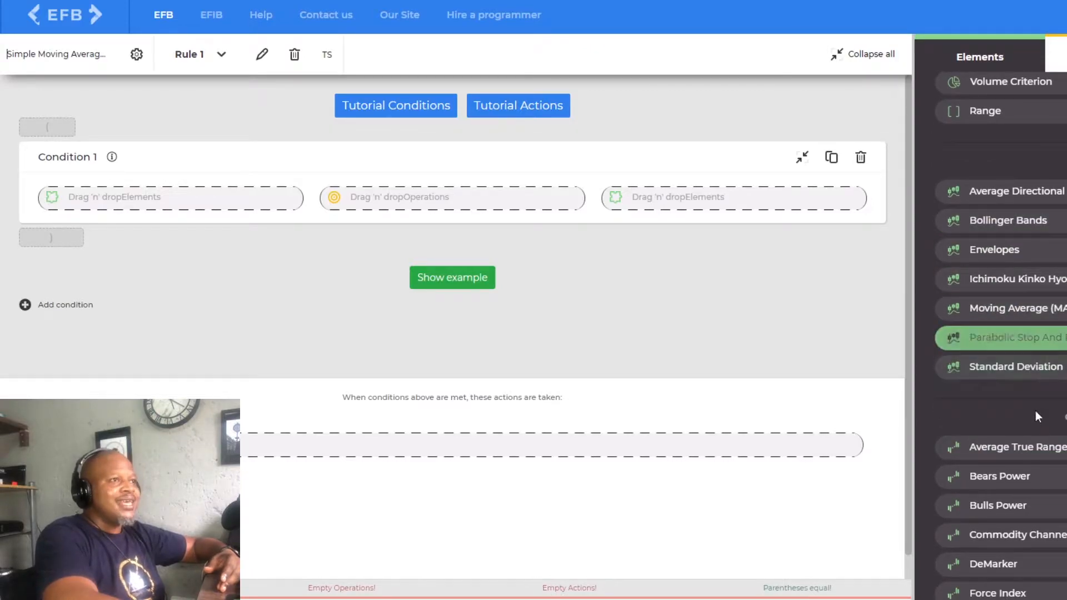
pyautogui.scroll(-4, 978, 439)
pyautogui.scroll(-6, 1038, 500)
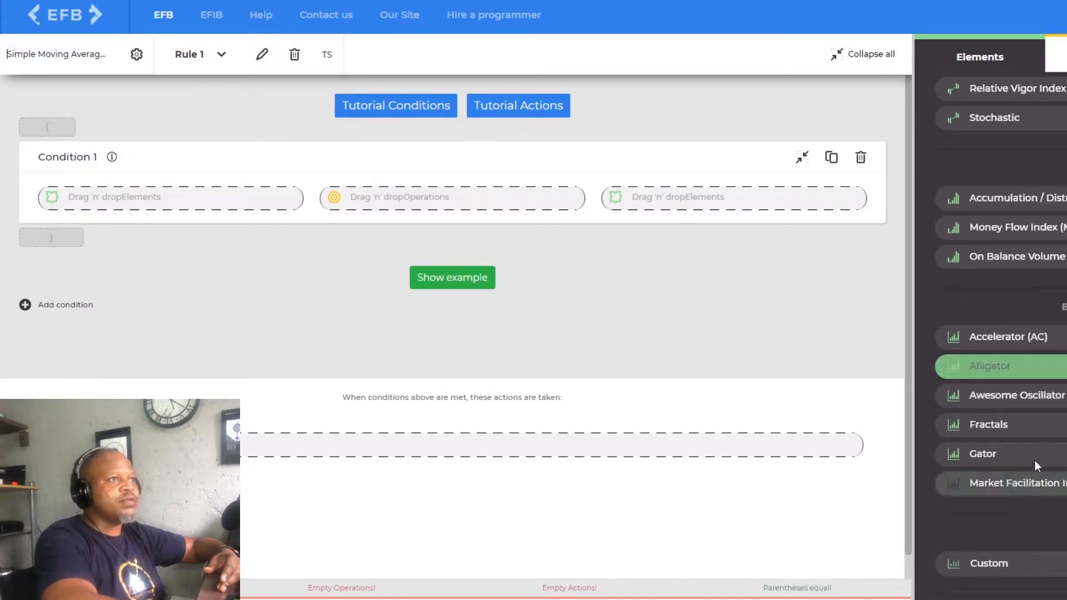
pyautogui.scroll(12, 1037, 499)
pyautogui.click(1059, 54)
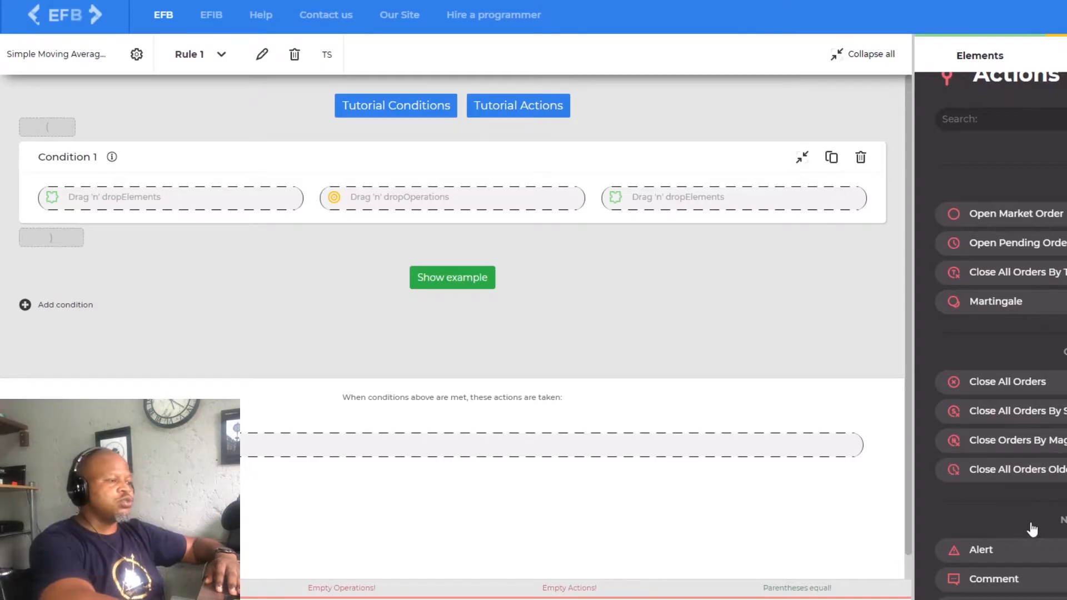
pyautogui.scroll(-3, 1065, 367)
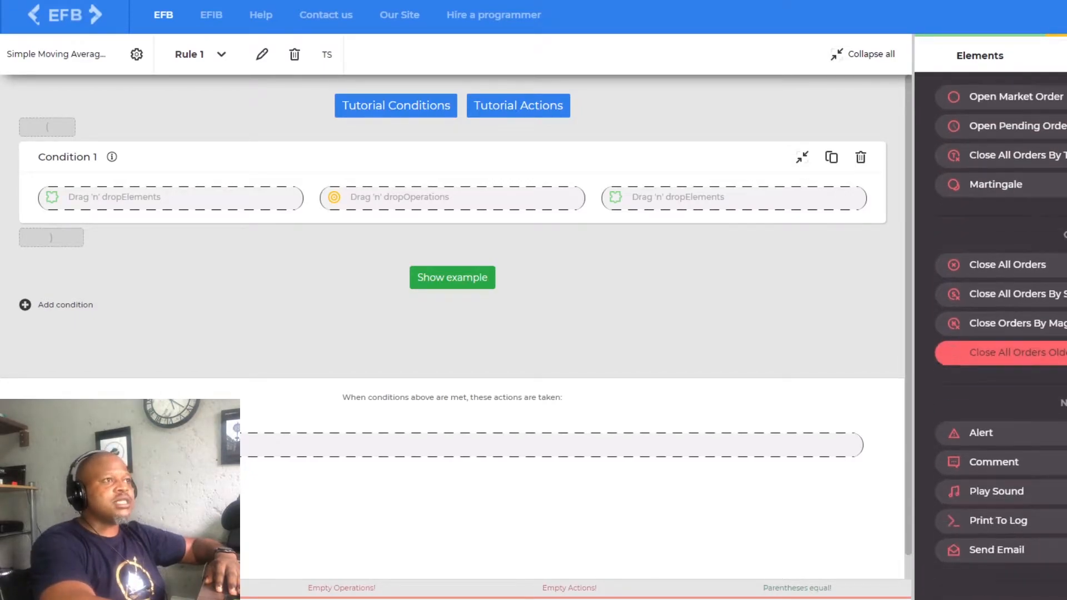
pyautogui.scroll(5, 1065, 367)
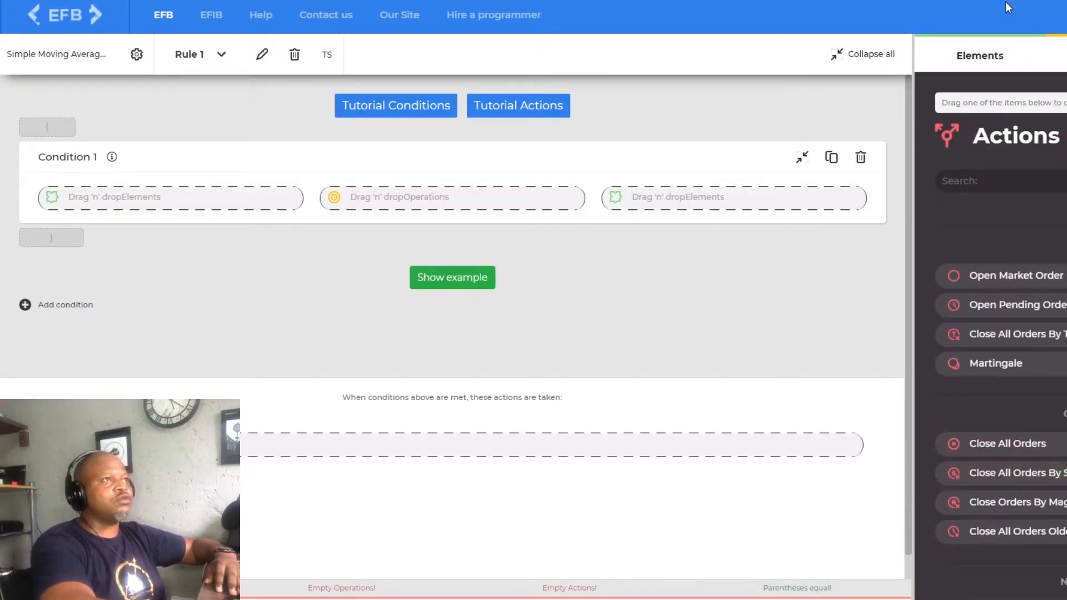
# - Add a Moving Average (MA) indicator as the first element of Condition 1
pyautogui.click(952, 62)
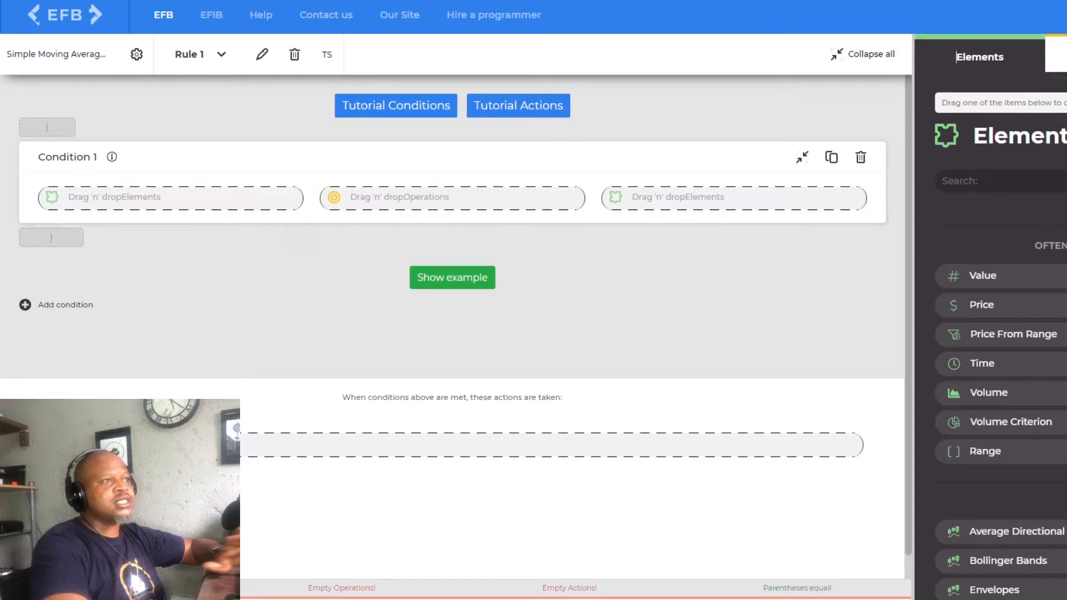
pyautogui.scroll(-3, 1033, 444)
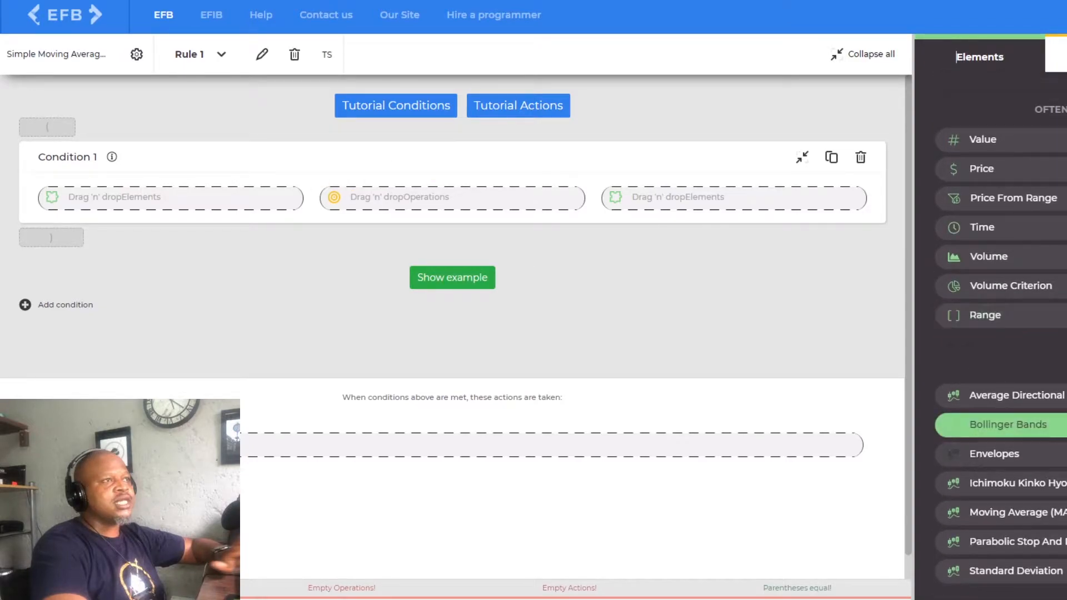
pyautogui.moveTo(995, 512); pyautogui.dragTo(164, 201)
# - Set the first moving average's Ma Period to 30 and its Ma Method to Exponential averaging
pyautogui.click(209, 357)
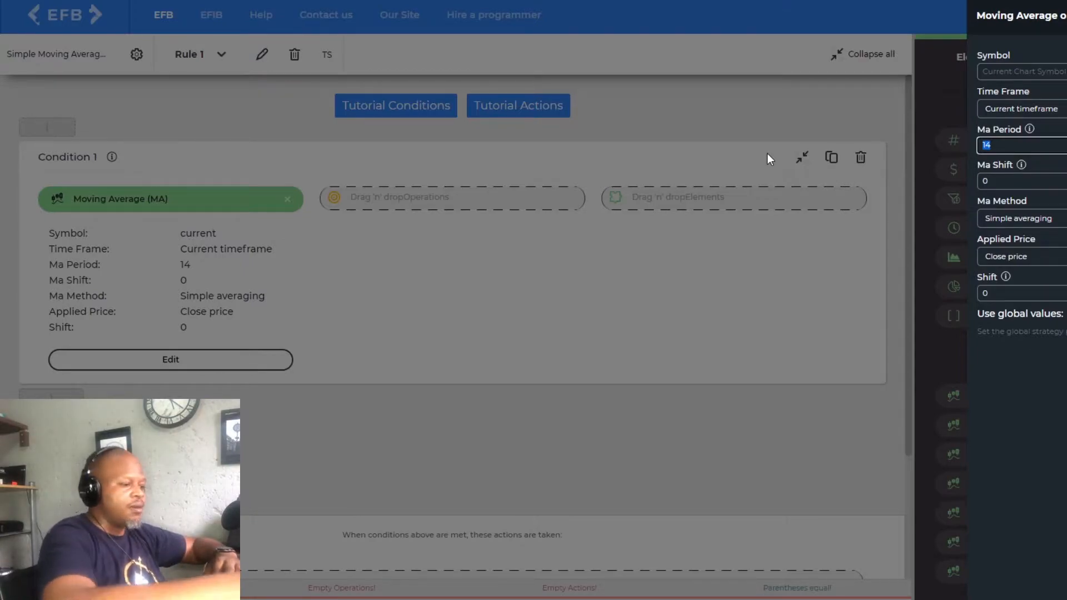
pyautogui.write('0')
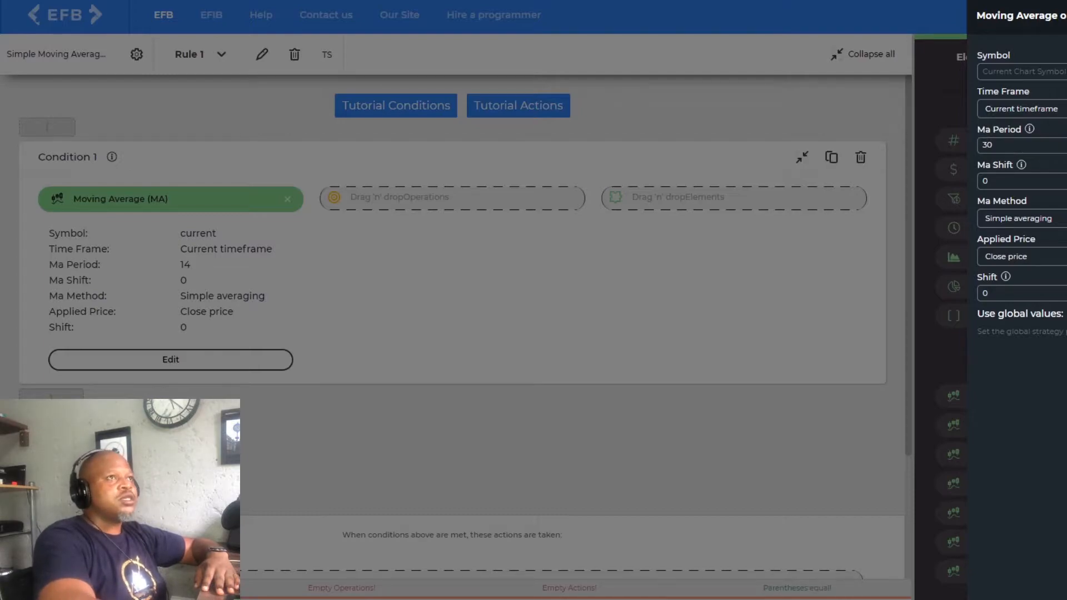
pyautogui.click(1028, 221)
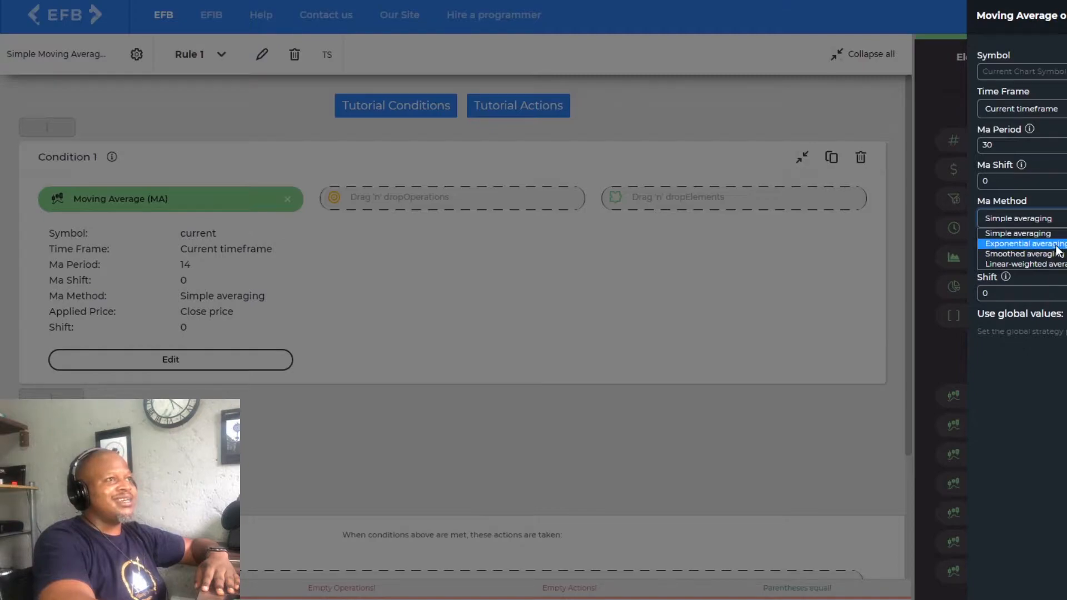
pyautogui.click(1025, 243)
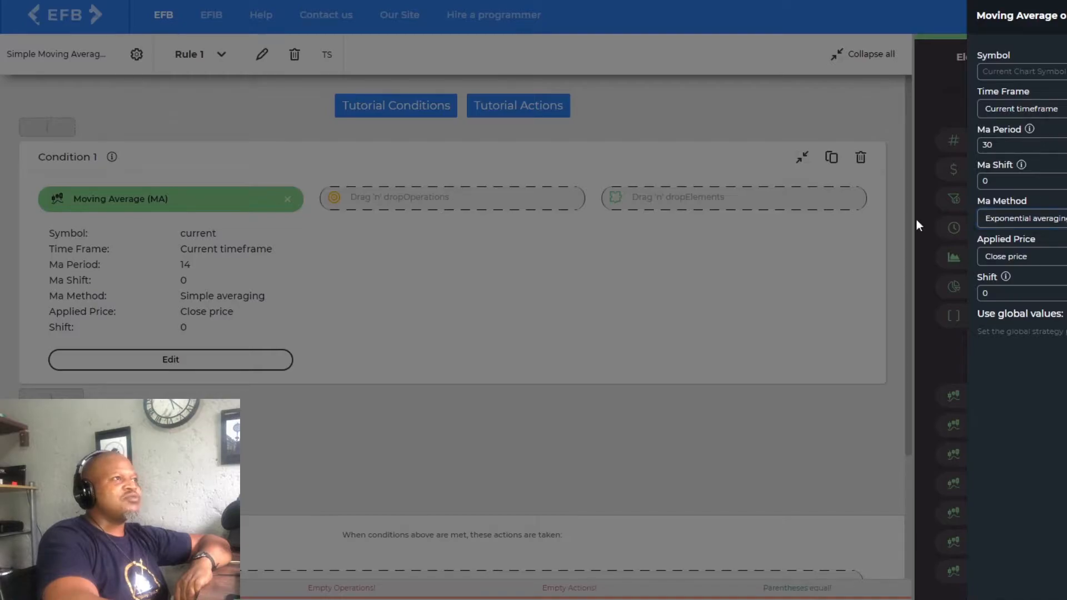
pyautogui.click(675, 381)
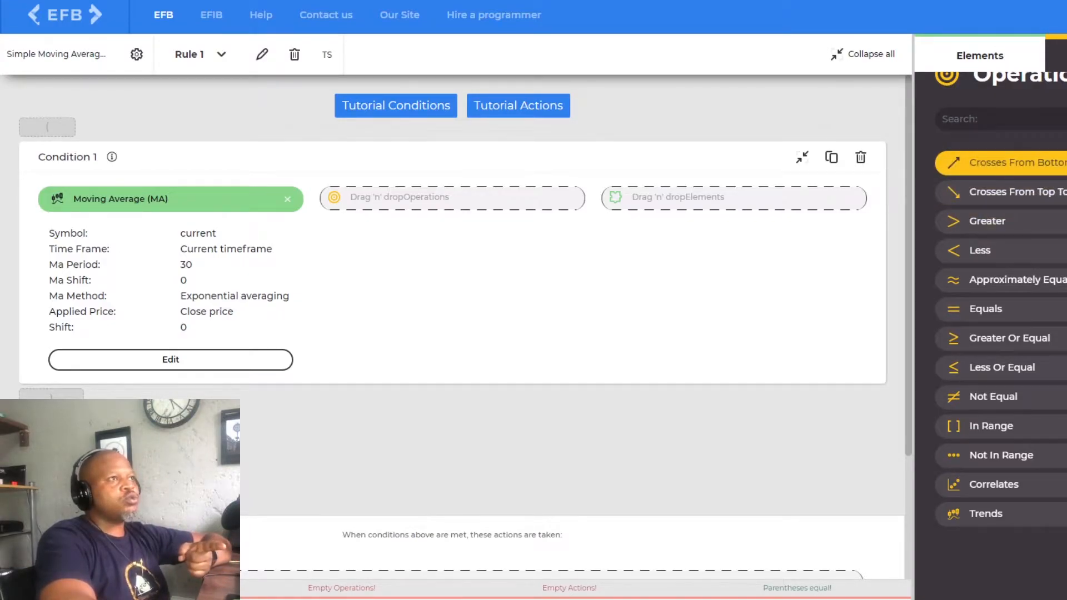
# - Complete Condition 1 with the Crosses From Bottom To Top operation and a Moving Average (MA) as the second element
pyautogui.moveTo(978, 162); pyautogui.dragTo(495, 231)
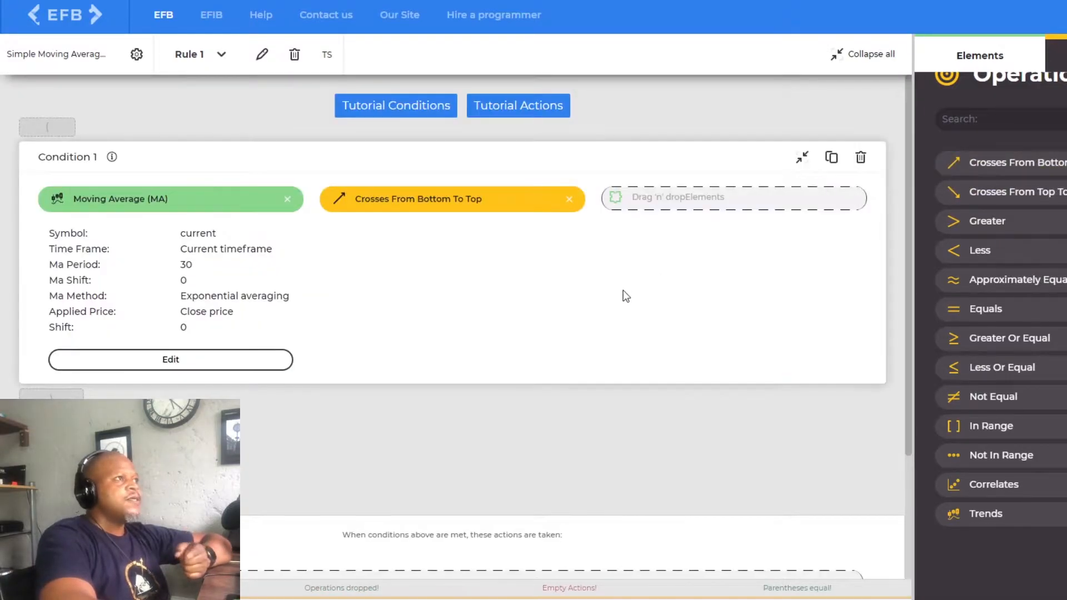
pyautogui.click(967, 66)
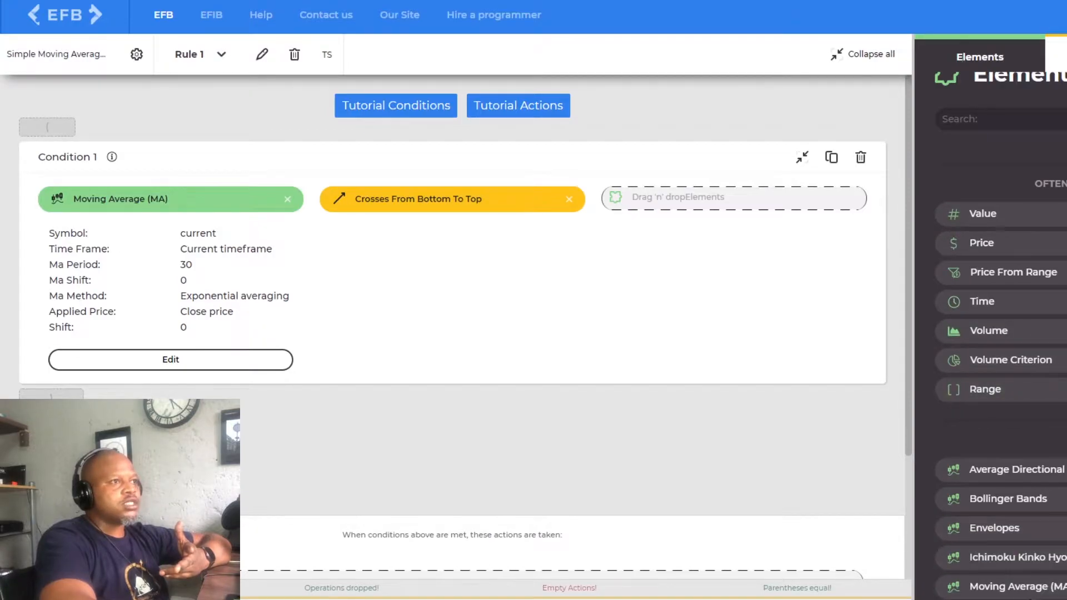
pyautogui.moveTo(989, 587); pyautogui.dragTo(705, 309)
# - Set the second moving average's Ma Period to 60 and its Ma Method to Exponential averaging
pyautogui.click(751, 366)
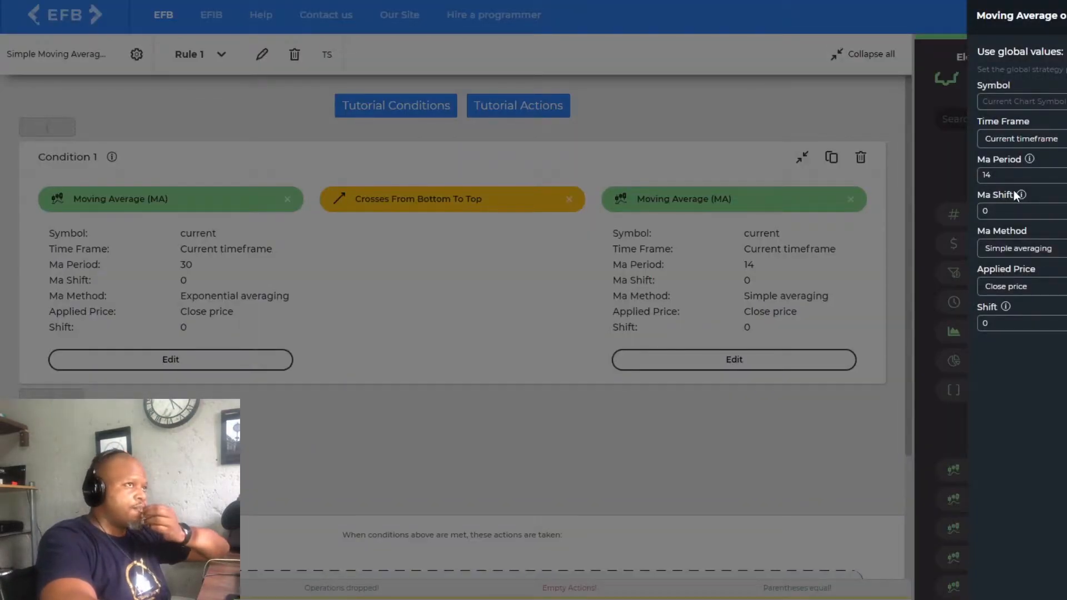
pyautogui.doubleClick(998, 175)
pyautogui.write('60')
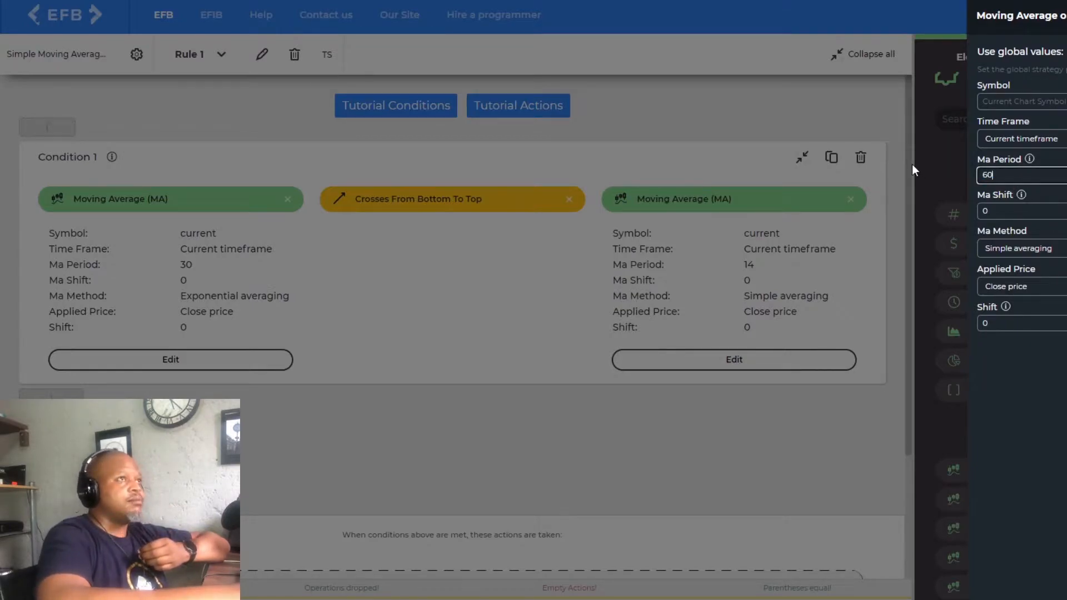
pyautogui.click(1033, 248)
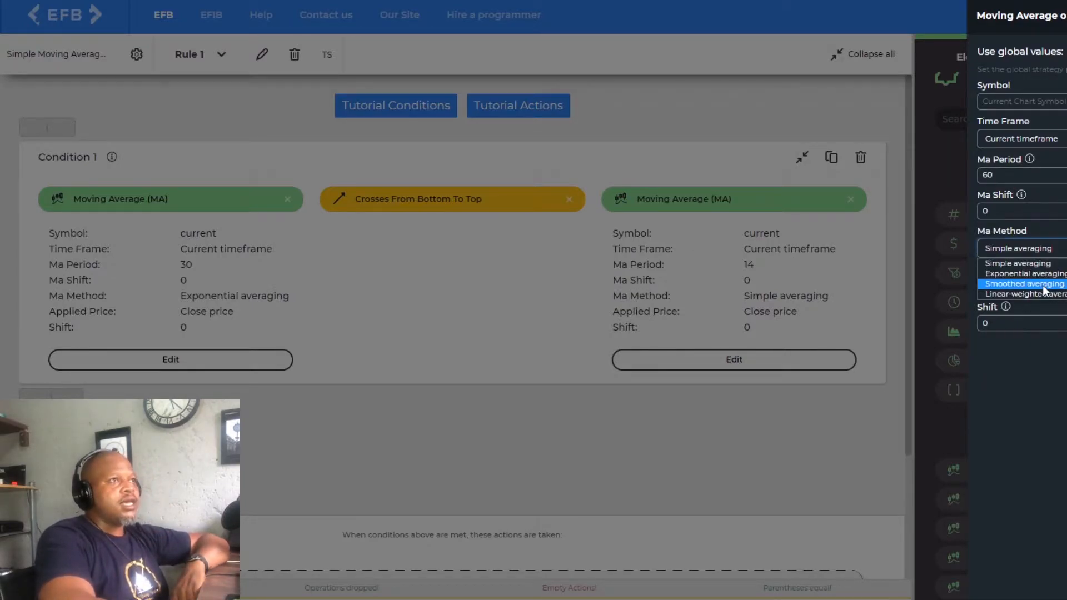
pyautogui.click(1026, 274)
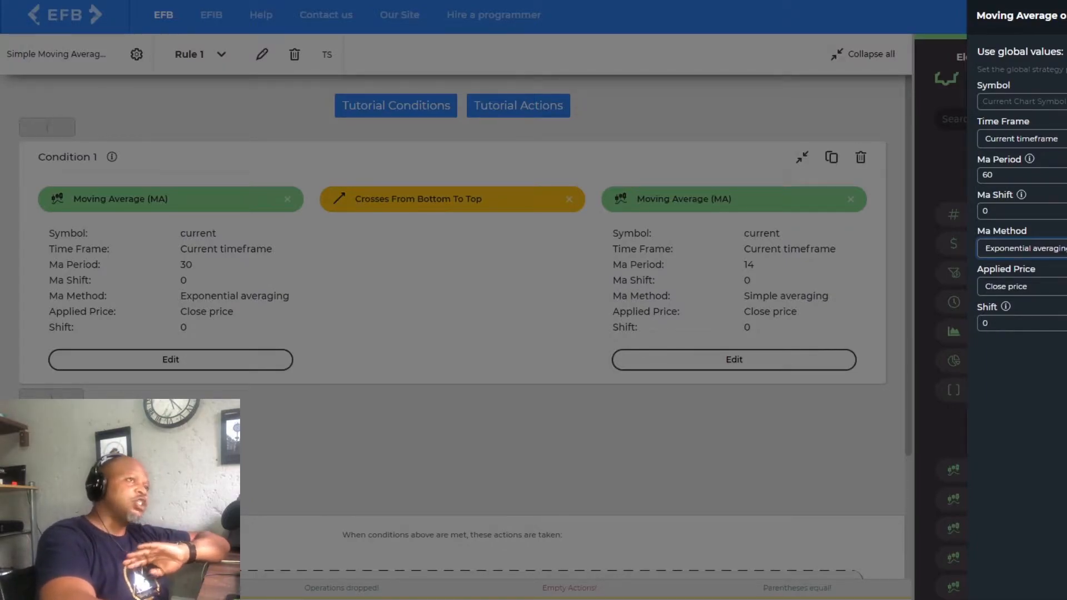
pyautogui.click(1066, 16)
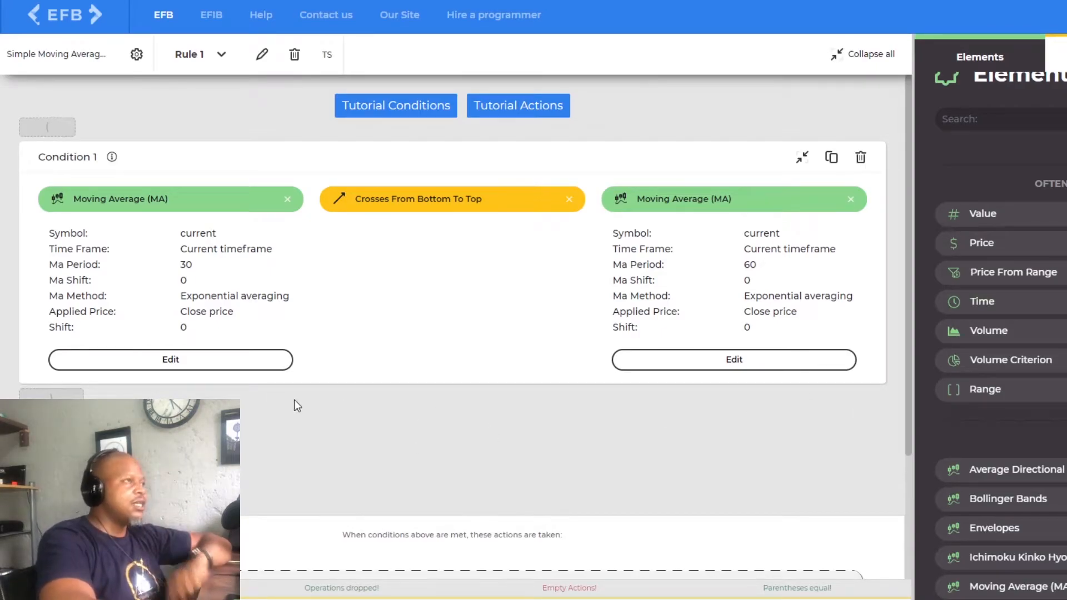
# - Add an Open Market Order as the action taken when the conditions of Rule 1 are met
pyautogui.scroll(-3, 323, 400)
pyautogui.scroll(3, 281, 386)
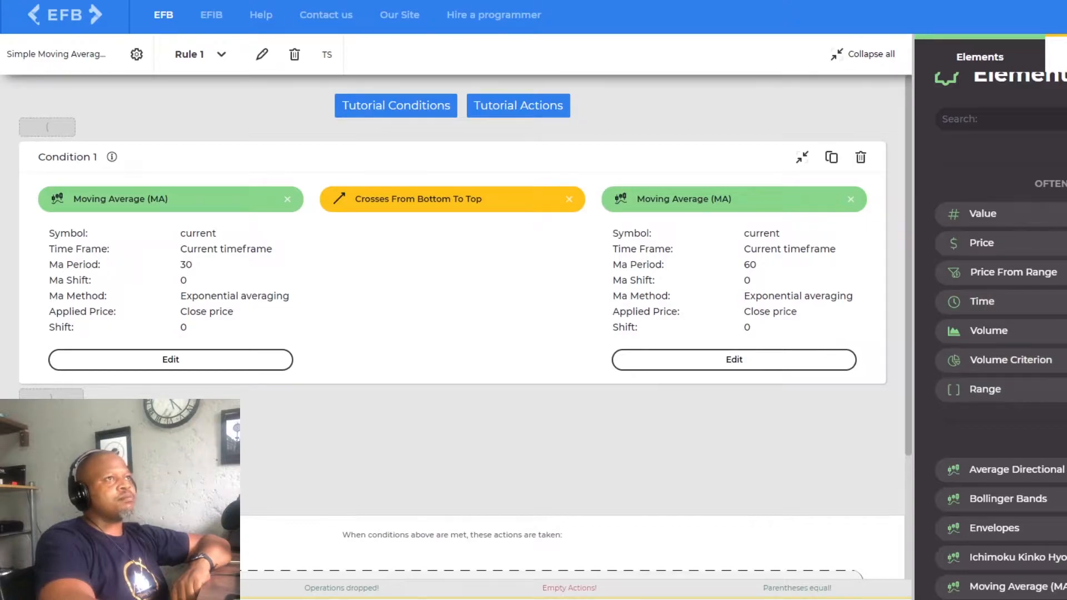
pyautogui.click(1066, 55)
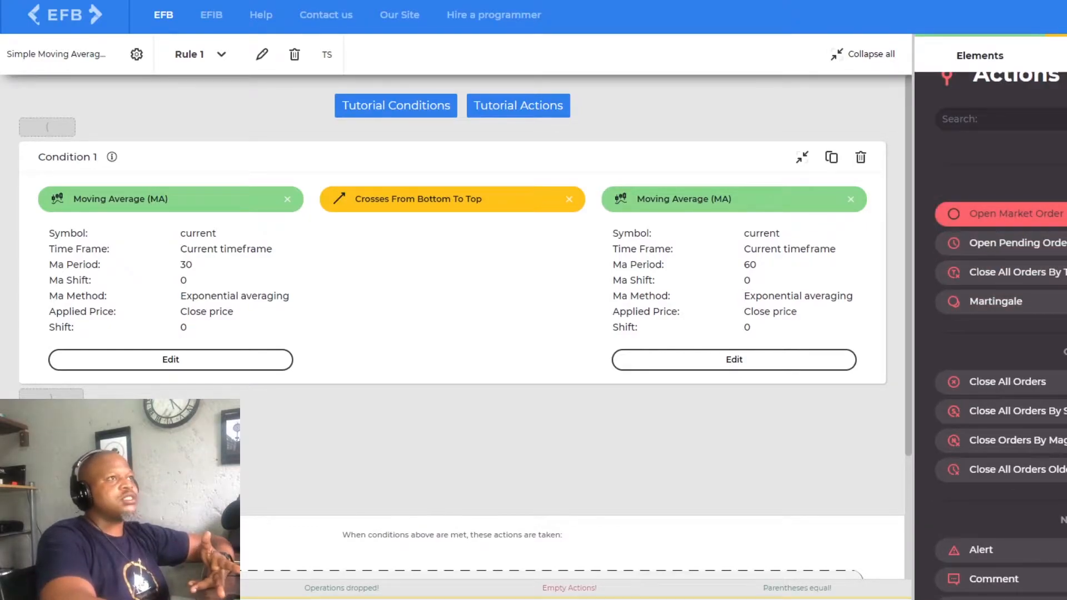
pyautogui.moveTo(1000, 213); pyautogui.dragTo(437, 529)
pyautogui.scroll(-4, 255, 514)
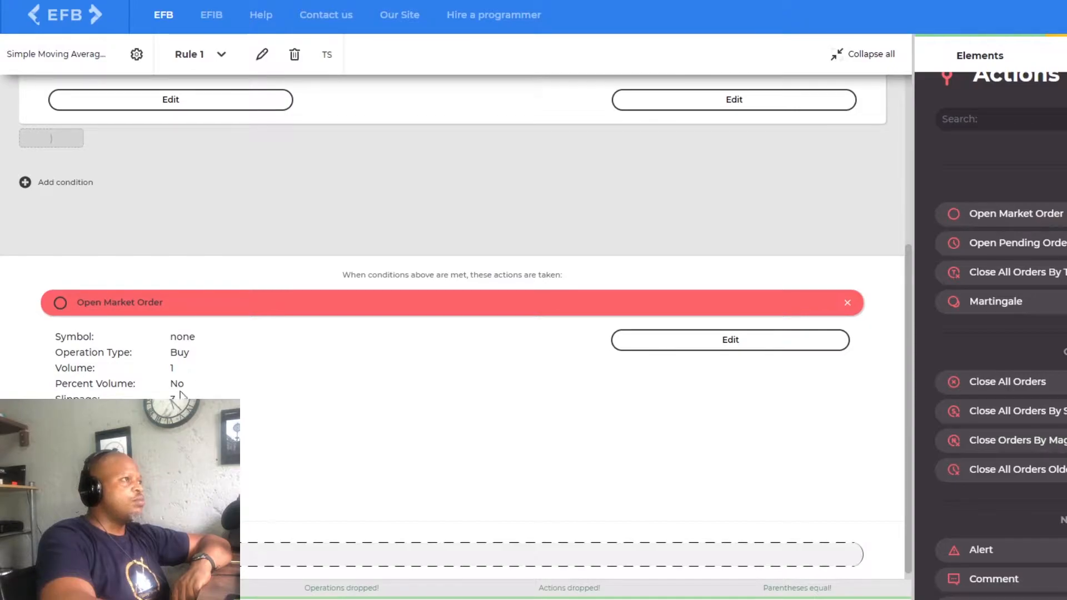
# - Set the Open Market Order's volume to 0.1 lots
pyautogui.click(779, 347)
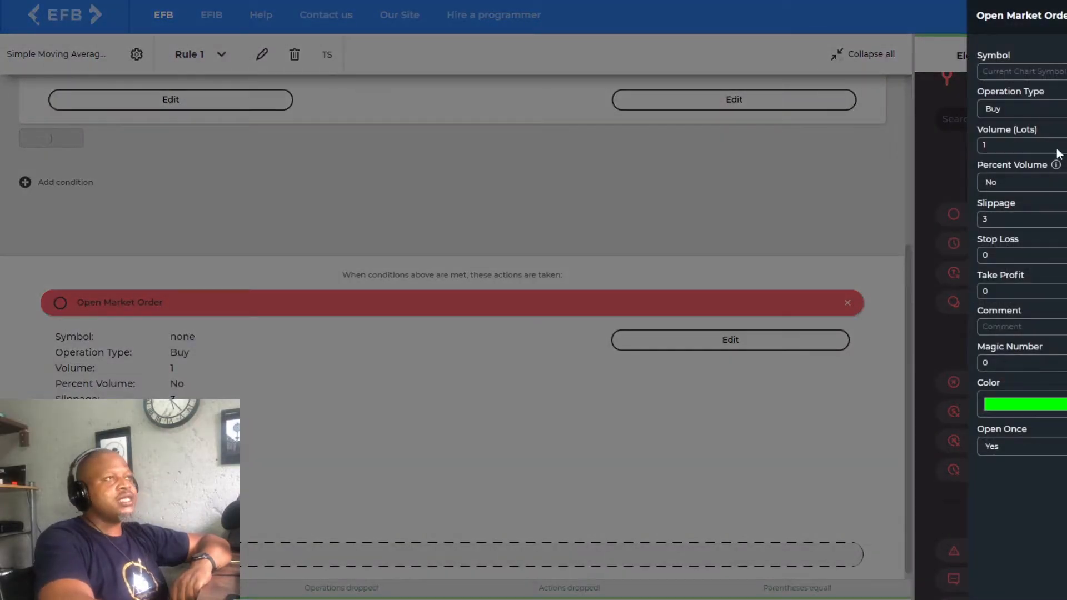
pyautogui.moveTo(1018, 149); pyautogui.dragTo(840, 151)
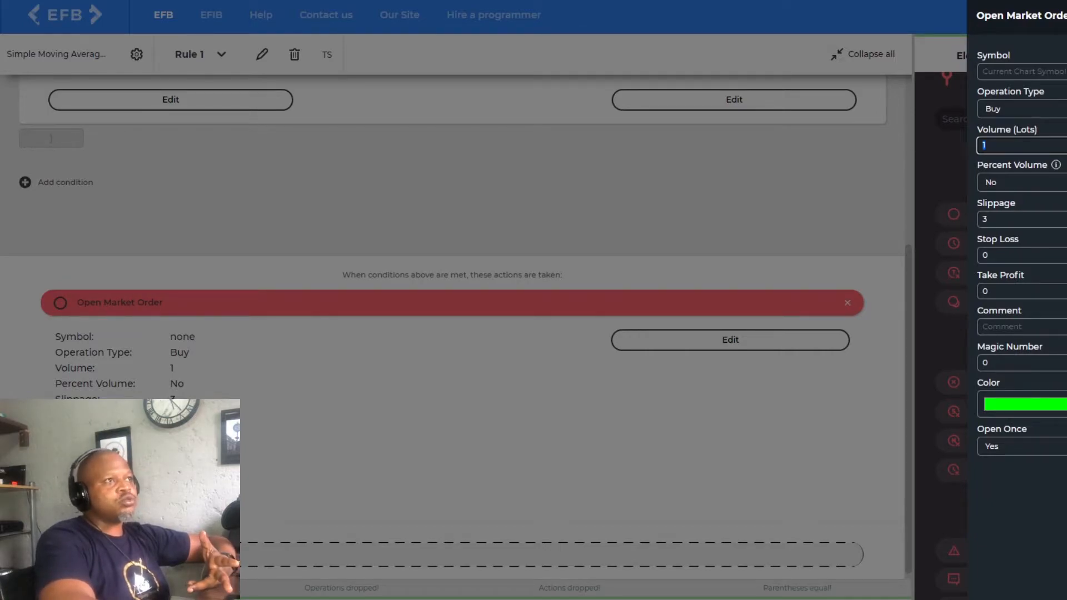
pyautogui.write('0.1')
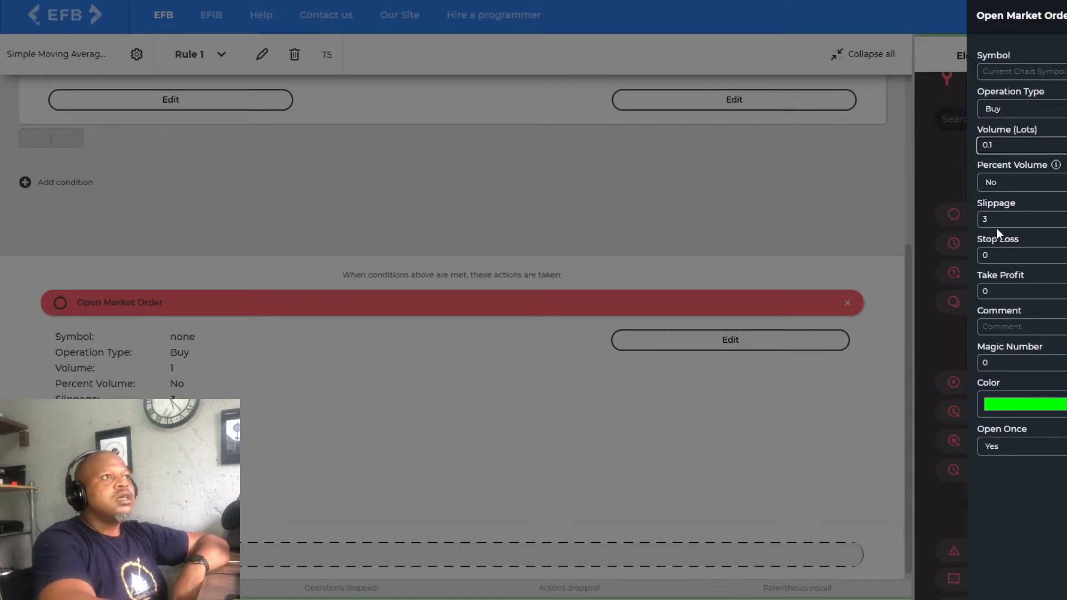
# - Set the Open Market Order's slippage to 20 and apply the order settings with Open Once left at Yes
pyautogui.moveTo(995, 221); pyautogui.dragTo(971, 225)
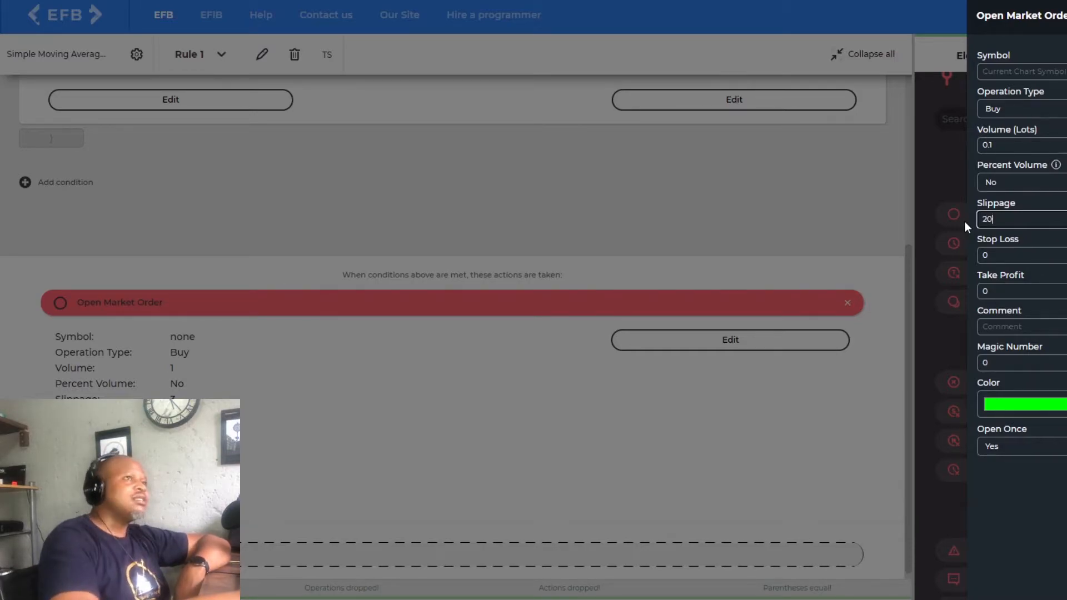
pyautogui.click(1048, 501)
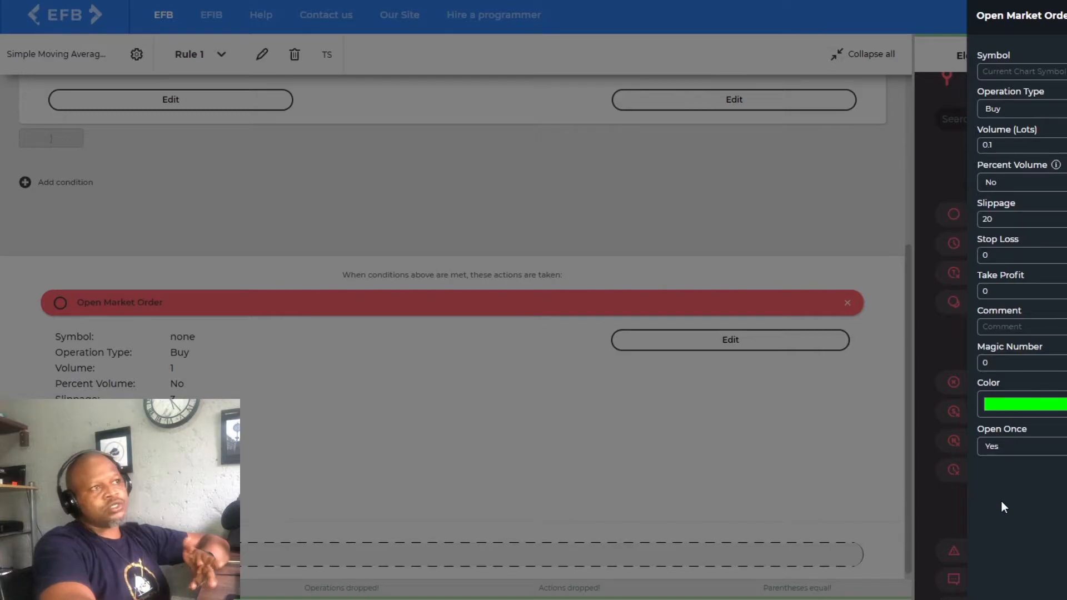
pyautogui.click(1037, 451)
pyautogui.click(1022, 485)
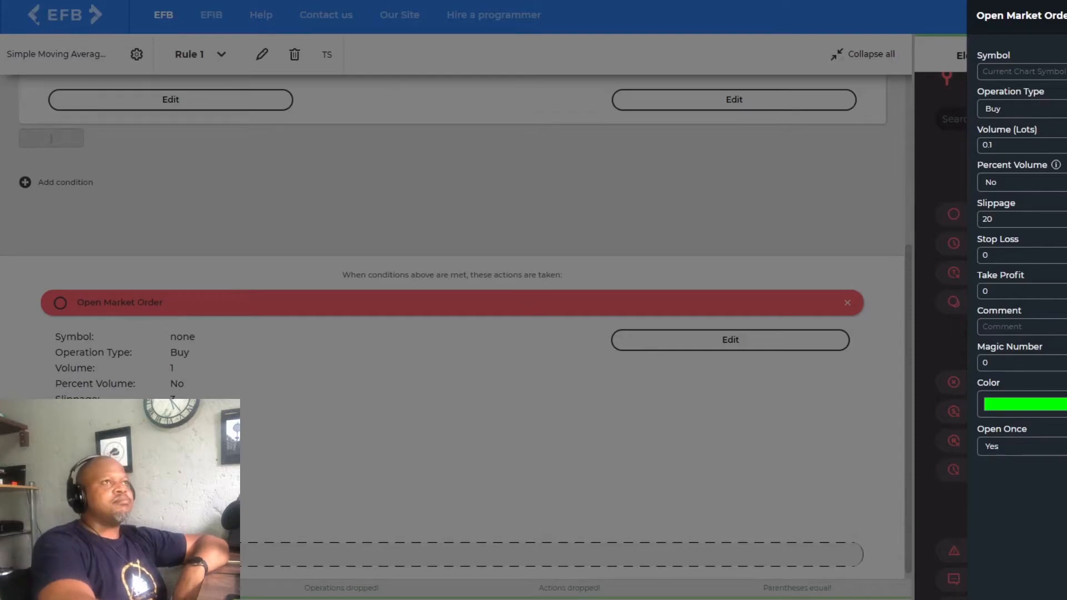
pyautogui.click(607, 450)
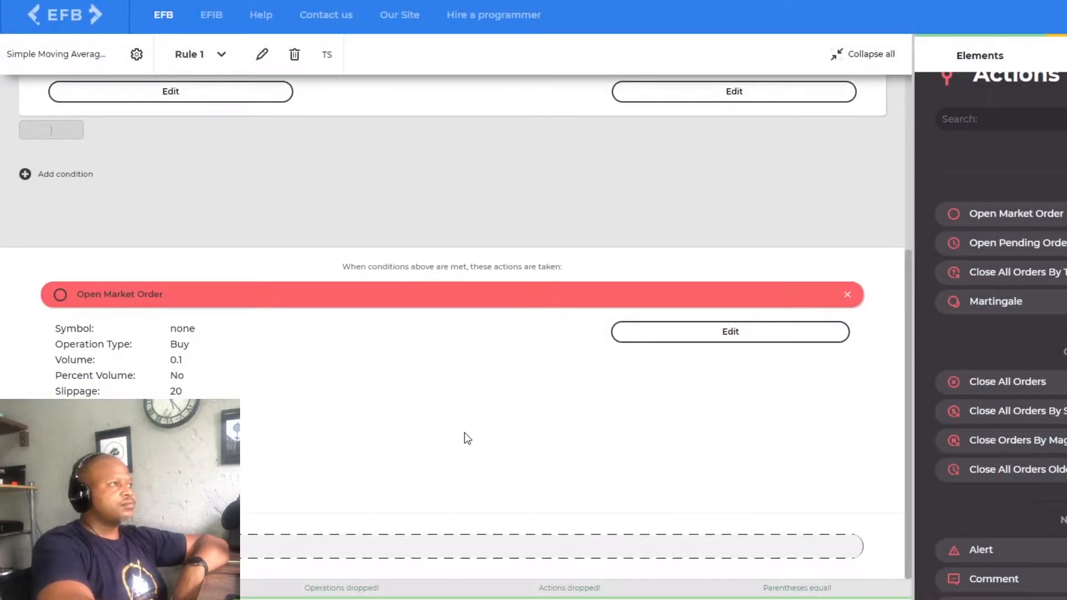
pyautogui.scroll(5, 463, 437)
pyautogui.scroll(-5, 461, 403)
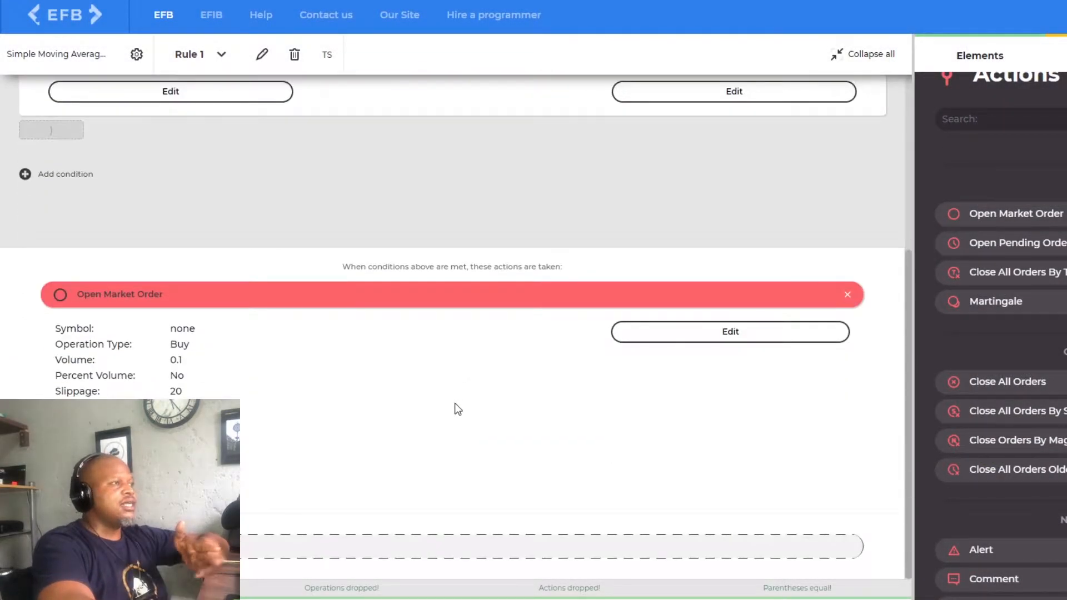
# - Add an opposite to the current rule, based on Rule 1
pyautogui.scroll(5, 417, 381)
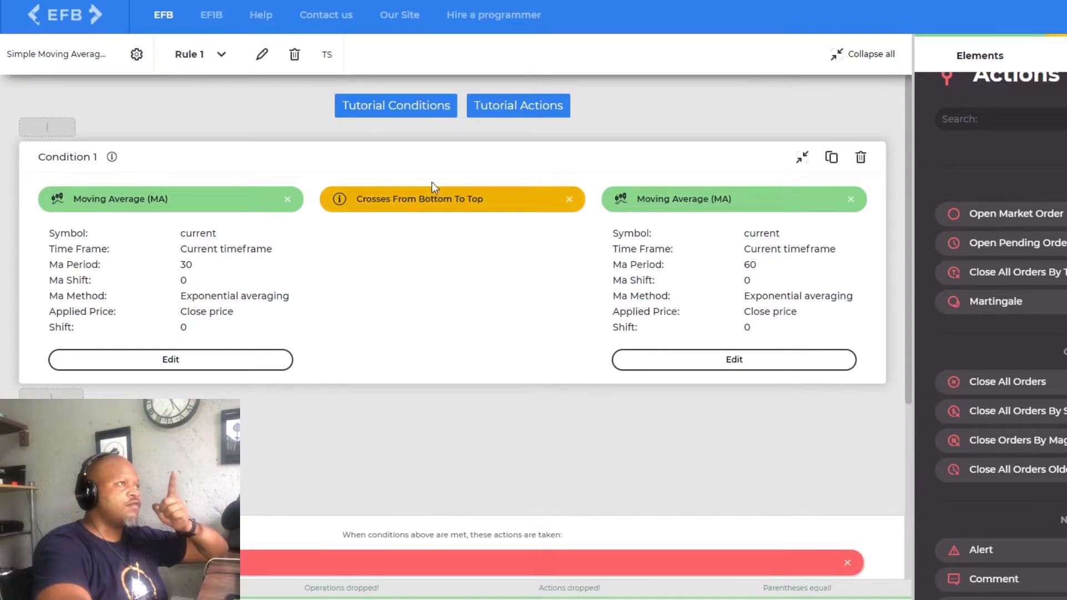
pyautogui.click(221, 54)
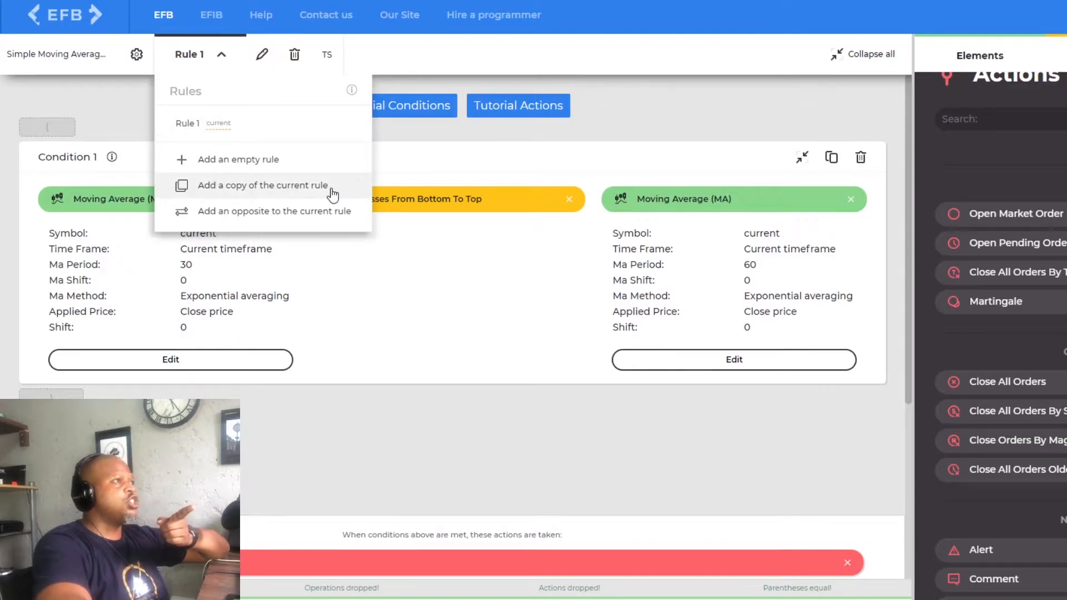
pyautogui.click(256, 213)
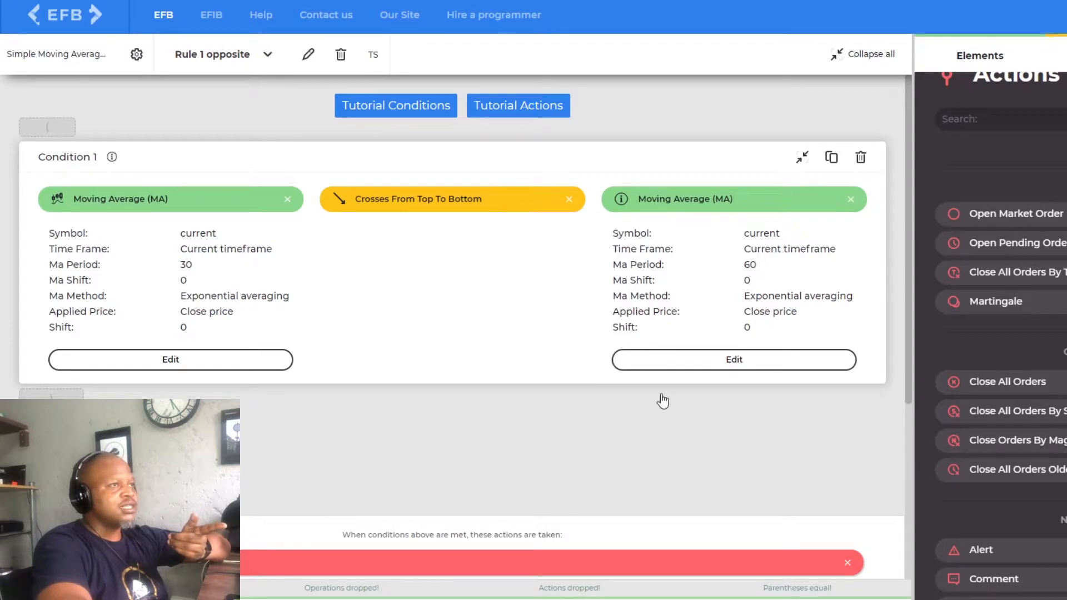
pyautogui.scroll(-5, 476, 450)
pyautogui.scroll(1, 382, 394)
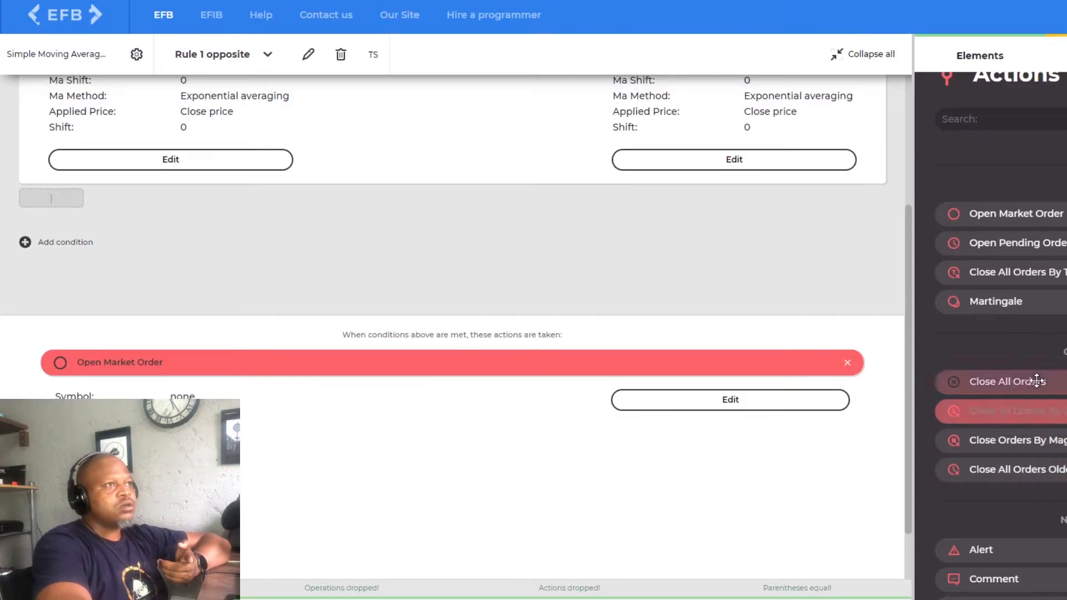
# - Replace the Open Market Order in Rule 1 opposite with a Close All Orders By Type action for Buy orders
pyautogui.moveTo(1036, 381); pyautogui.dragTo(291, 367)
pyautogui.moveTo(1000, 272); pyautogui.dragTo(1050, 283)
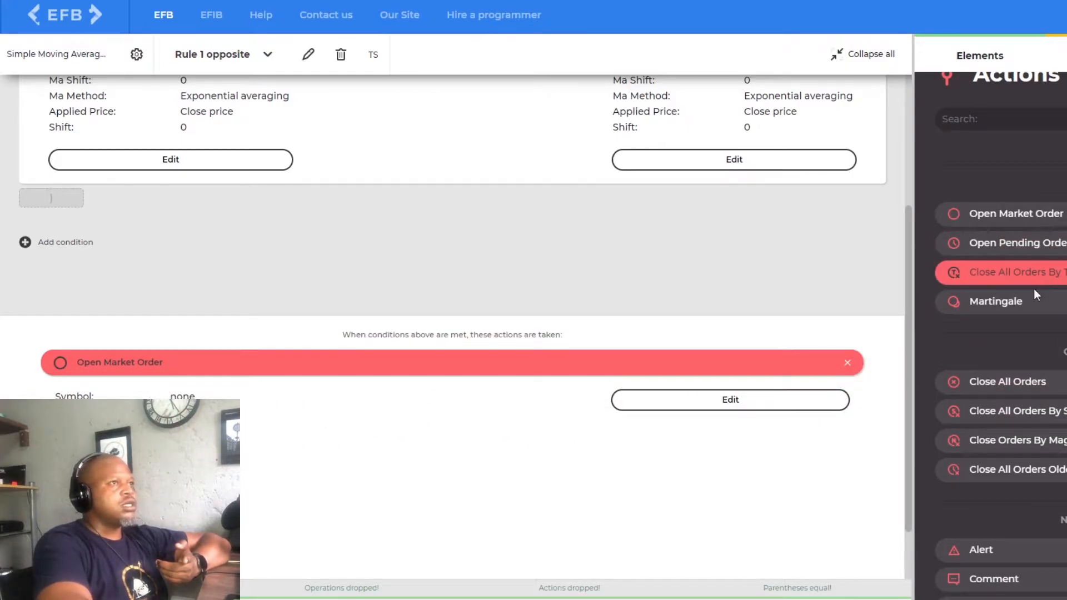
pyautogui.click(848, 364)
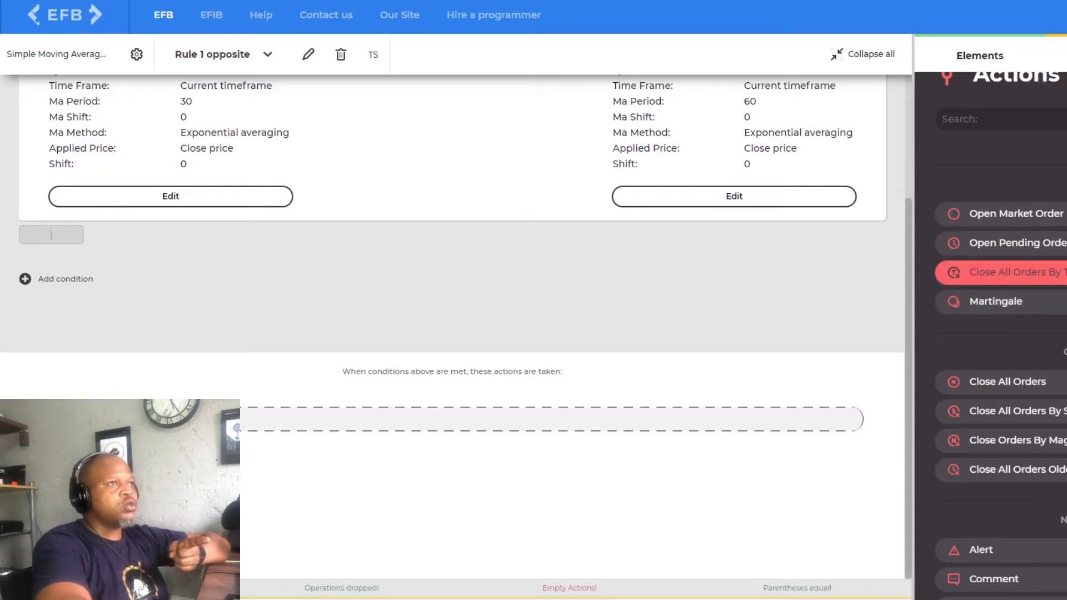
pyautogui.moveTo(1000, 271); pyautogui.dragTo(350, 416)
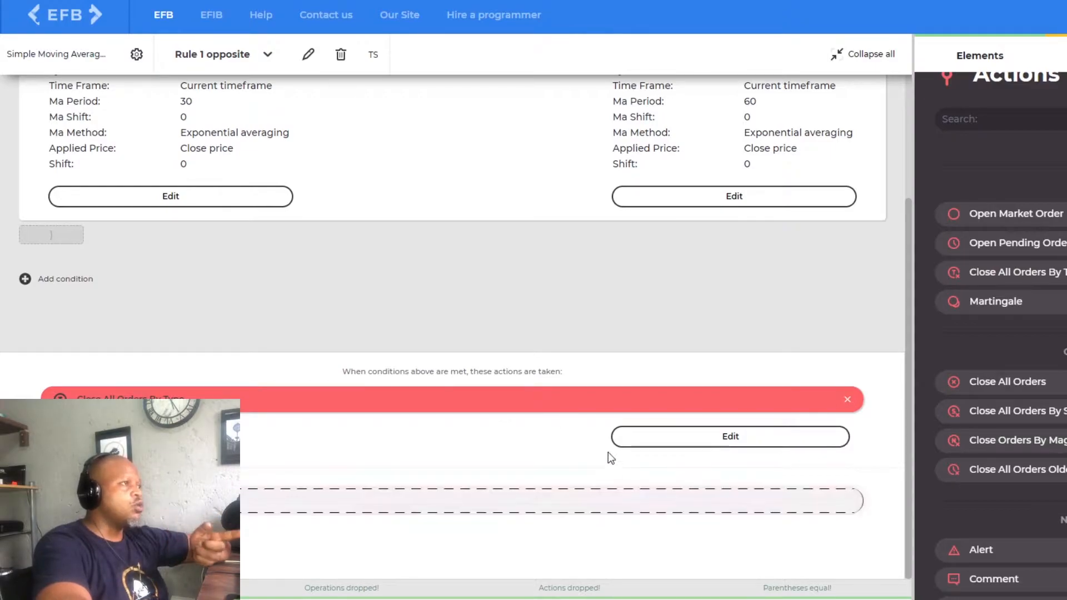
pyautogui.click(753, 442)
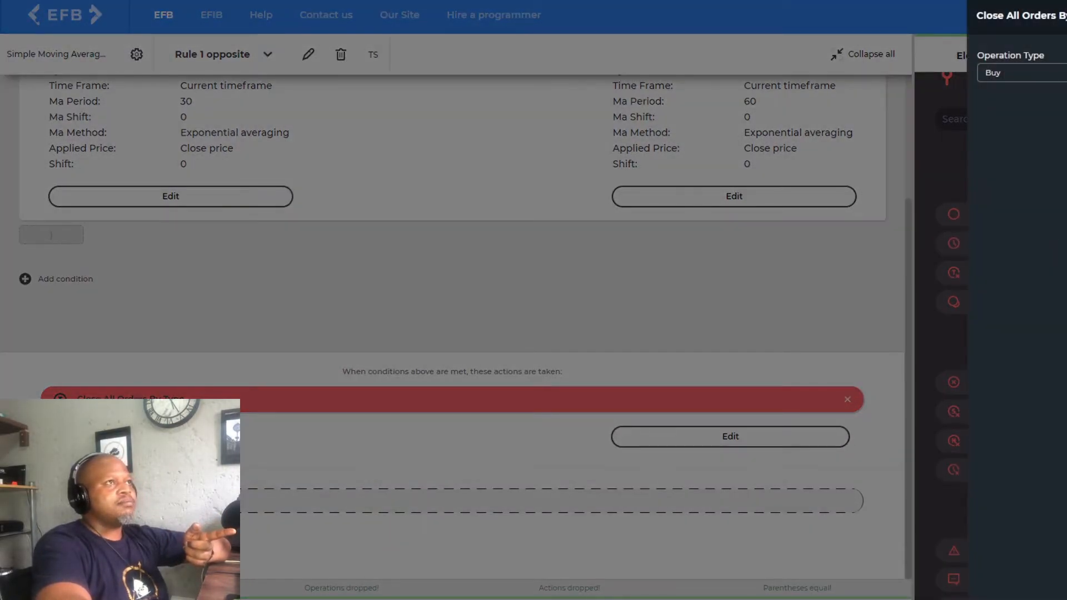
pyautogui.press('Escape')
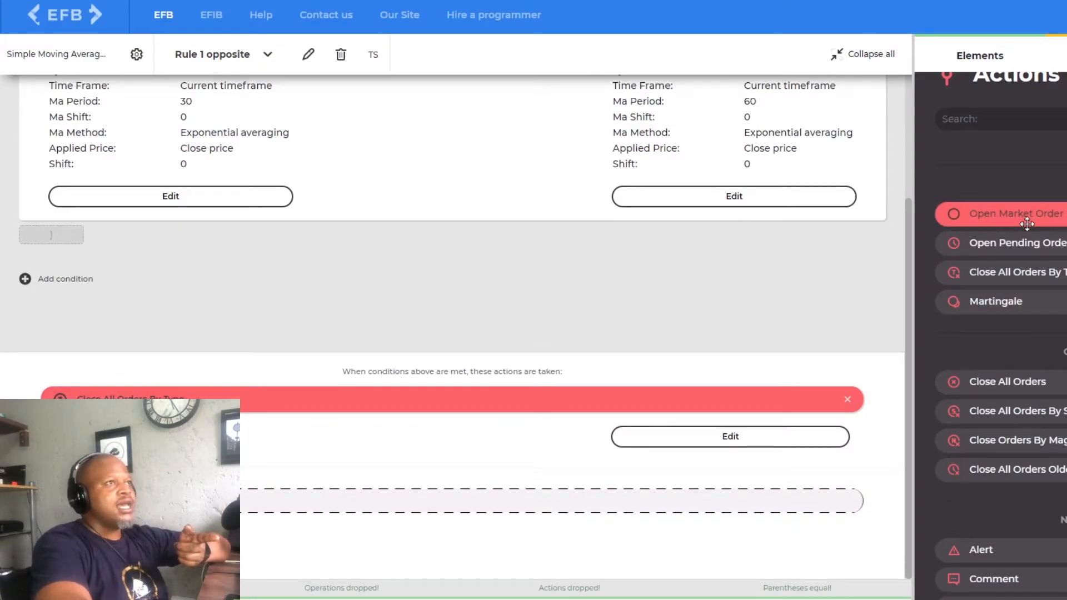
# - Add an Open Market Order to Rule 1 opposite with operation type Sell, volume 0.1 lots and slippage 20
pyautogui.moveTo(1047, 211); pyautogui.dragTo(242, 503)
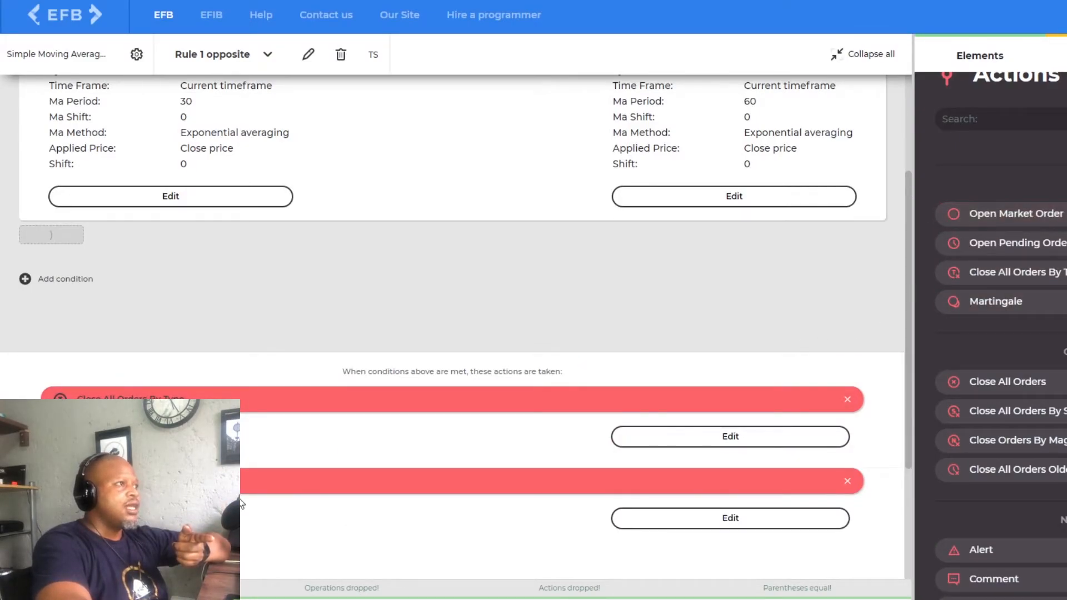
pyautogui.click(687, 518)
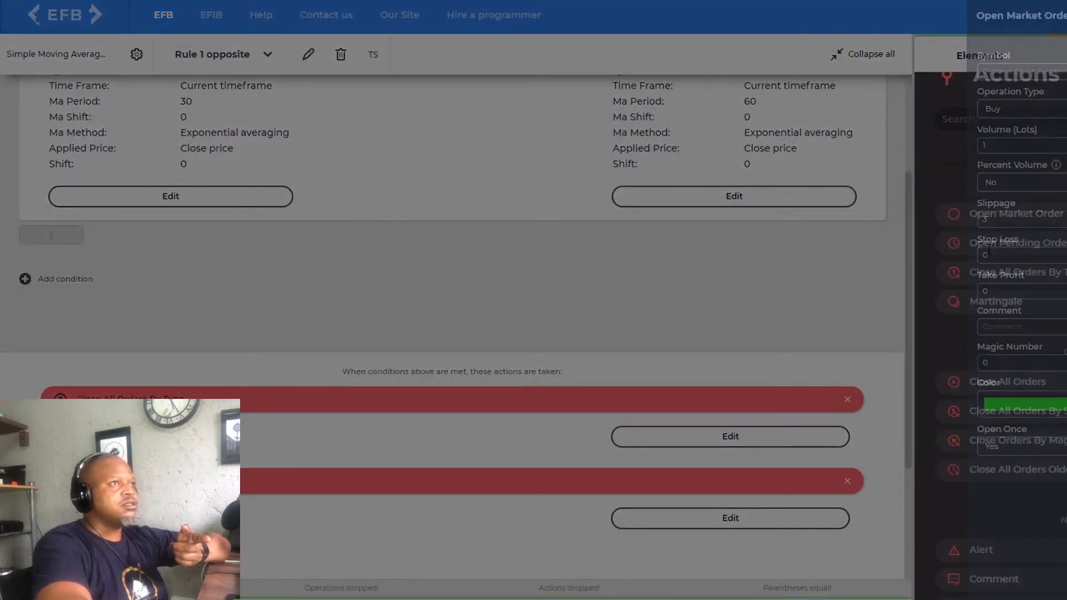
pyautogui.click(1063, 110)
pyautogui.click(1051, 144)
pyautogui.doubleClick(1034, 148)
pyautogui.write('0.1')
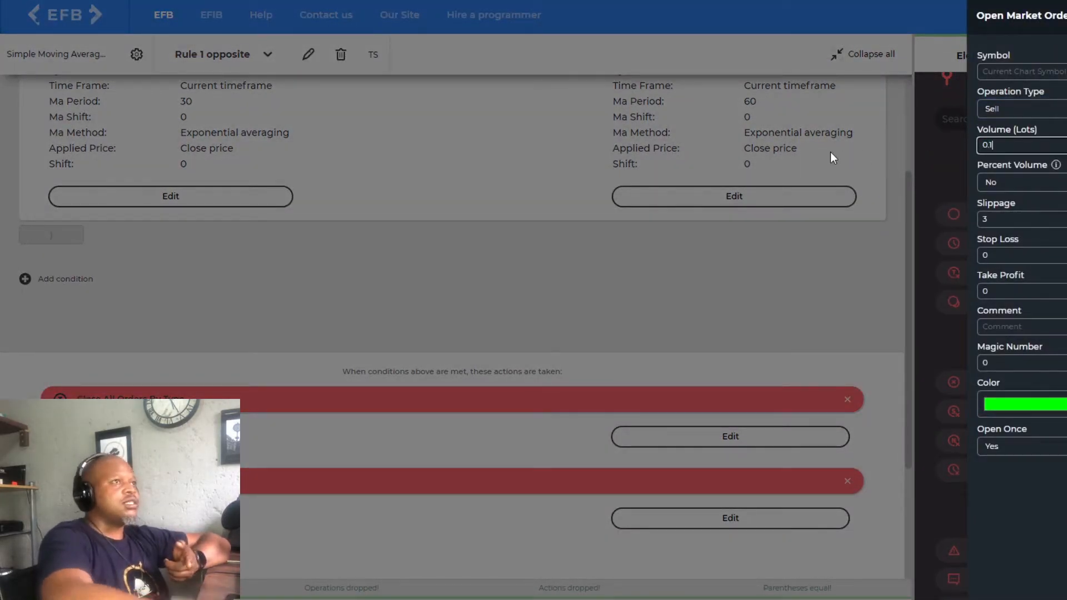
pyautogui.click(1054, 219)
pyautogui.write('20')
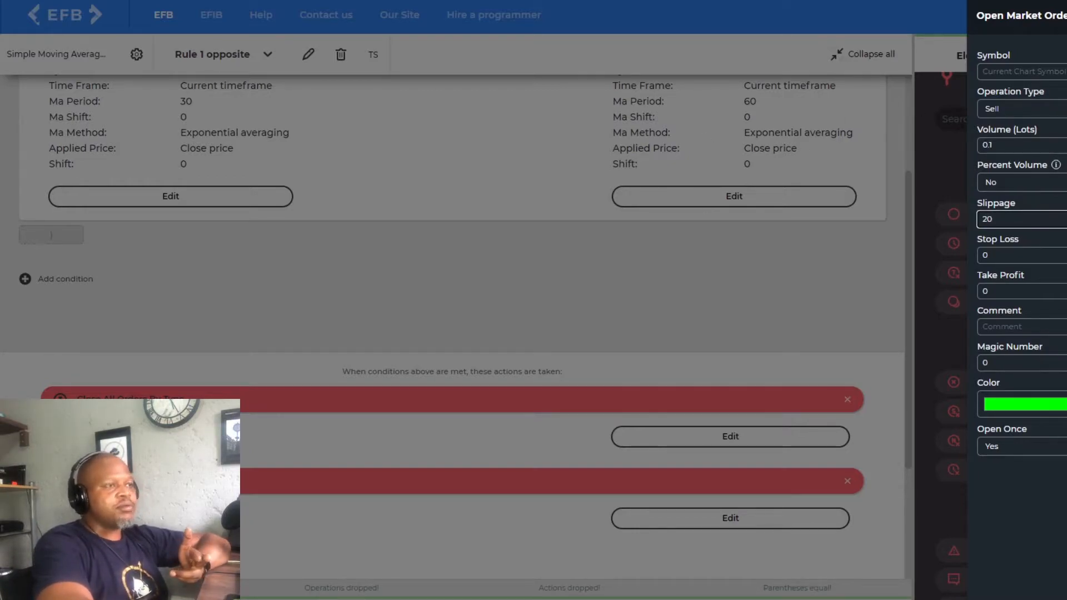
pyautogui.press('Return')
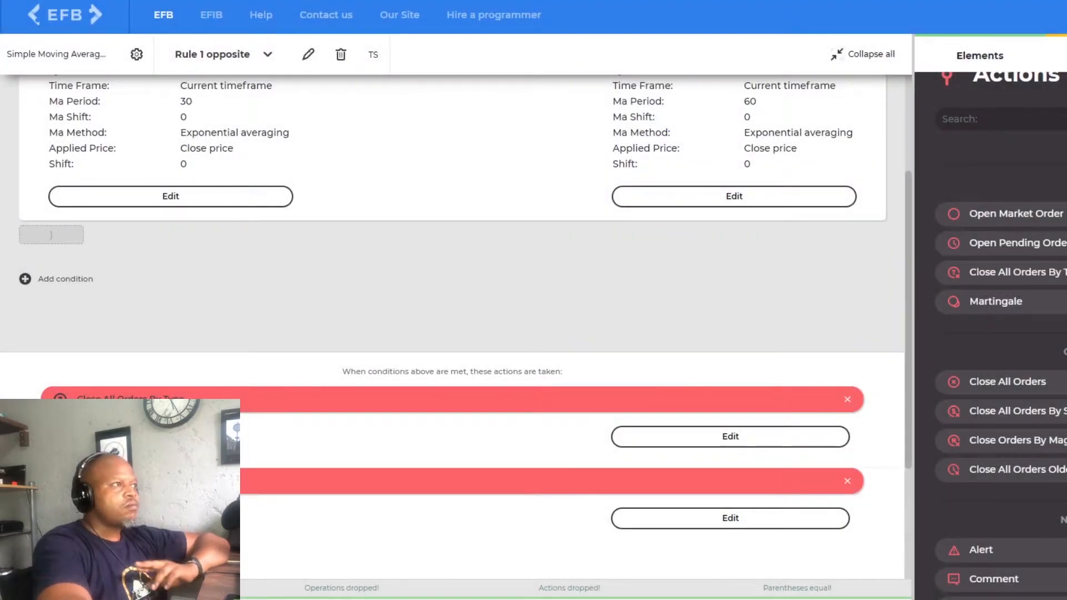
pyautogui.scroll(-3, 375, 407)
pyautogui.scroll(3, 340, 487)
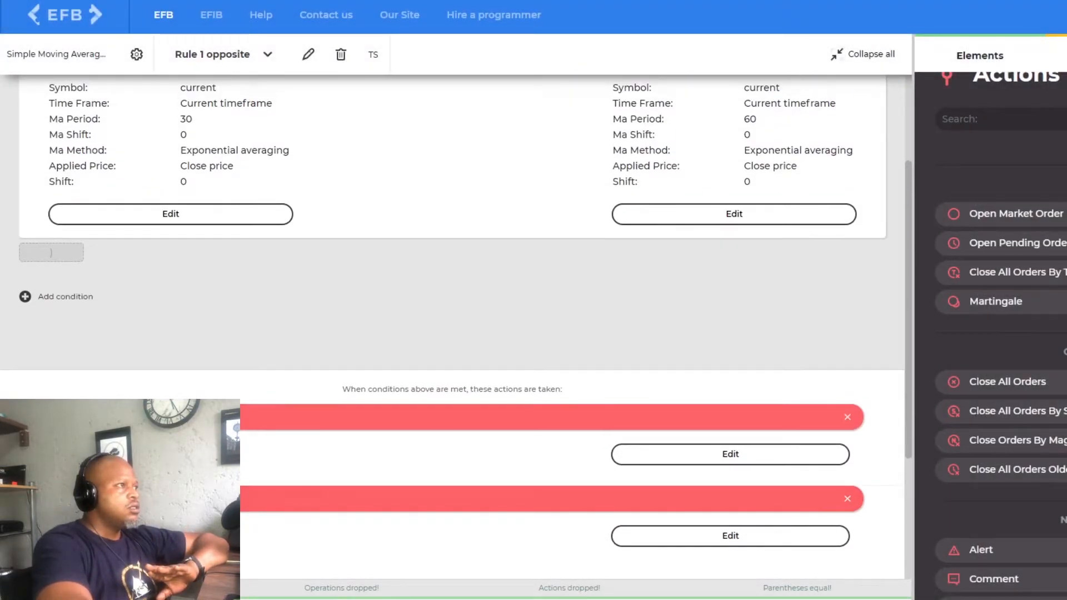
# - Switch to Rule 1 and add a Close All Orders By Type action with the operation type Sell
pyautogui.scroll(2, 312, 481)
pyautogui.click(230, 55)
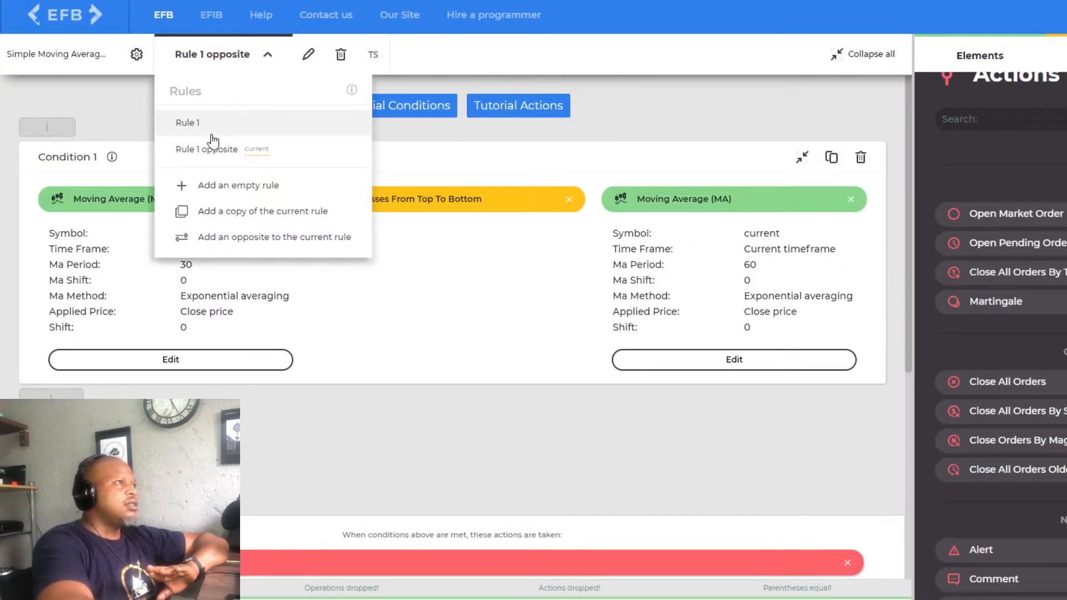
pyautogui.click(210, 125)
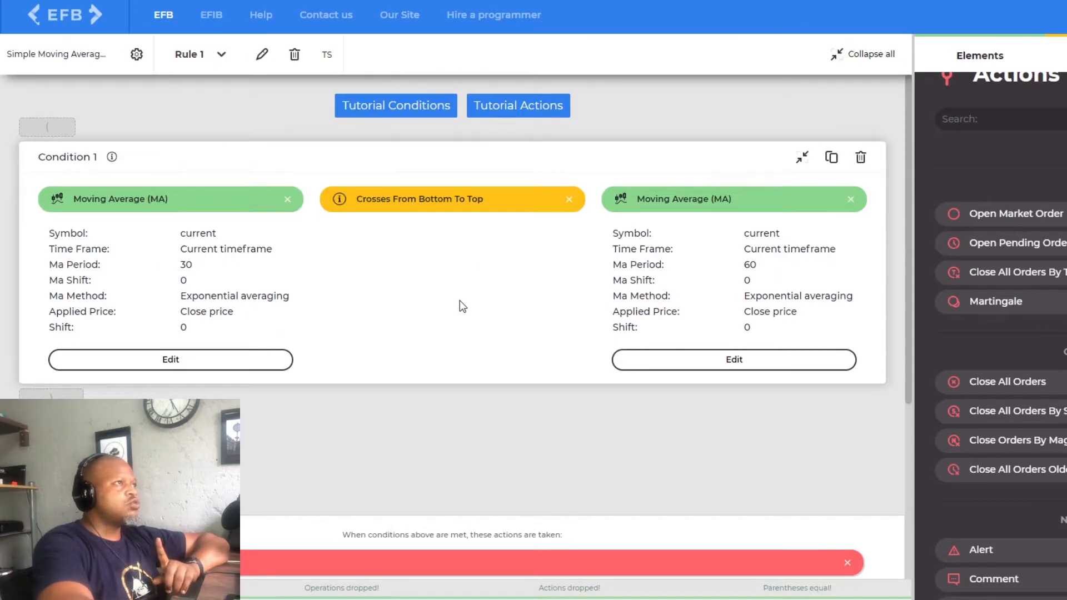
pyautogui.scroll(-5, 465, 376)
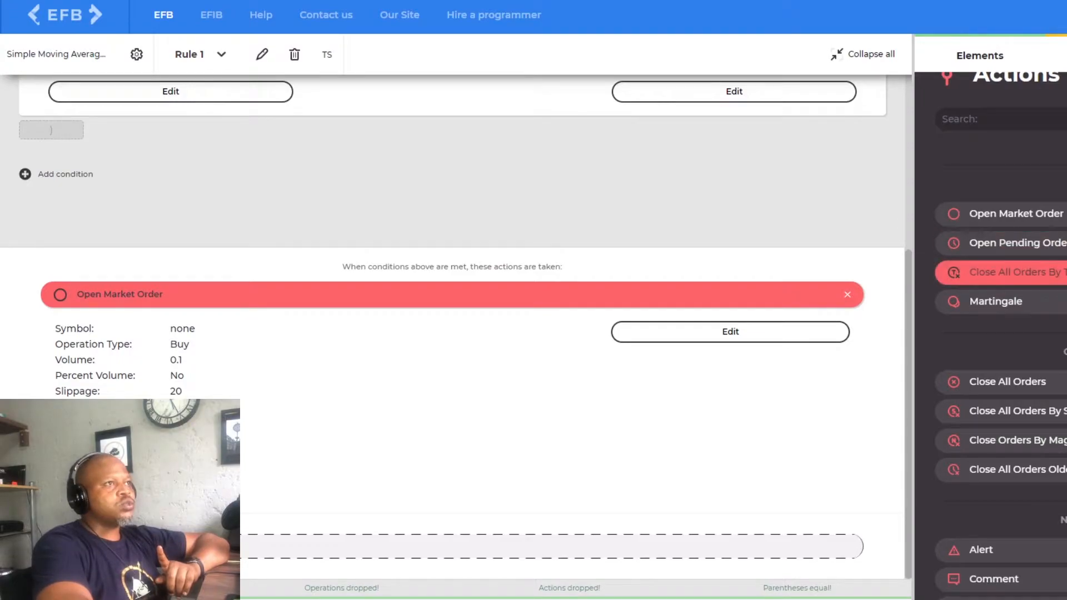
pyautogui.moveTo(278, 547)
pyautogui.mouseDown()
pyautogui.moveTo(286, 529)
pyautogui.moveTo(298, 562)
pyautogui.moveTo(293, 548)
pyautogui.mouseUp()
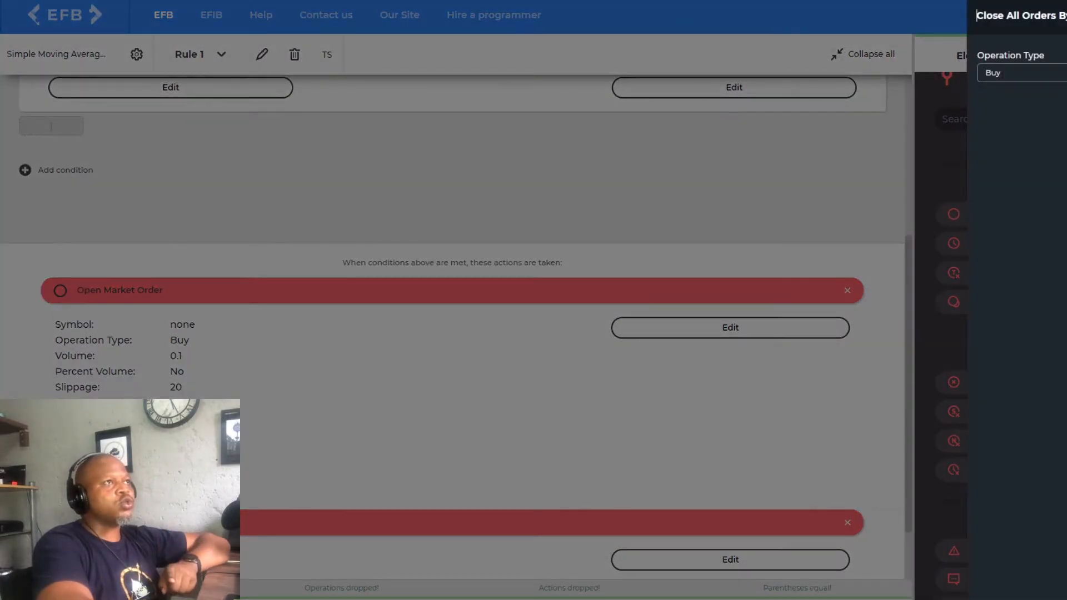
pyautogui.click(1058, 74)
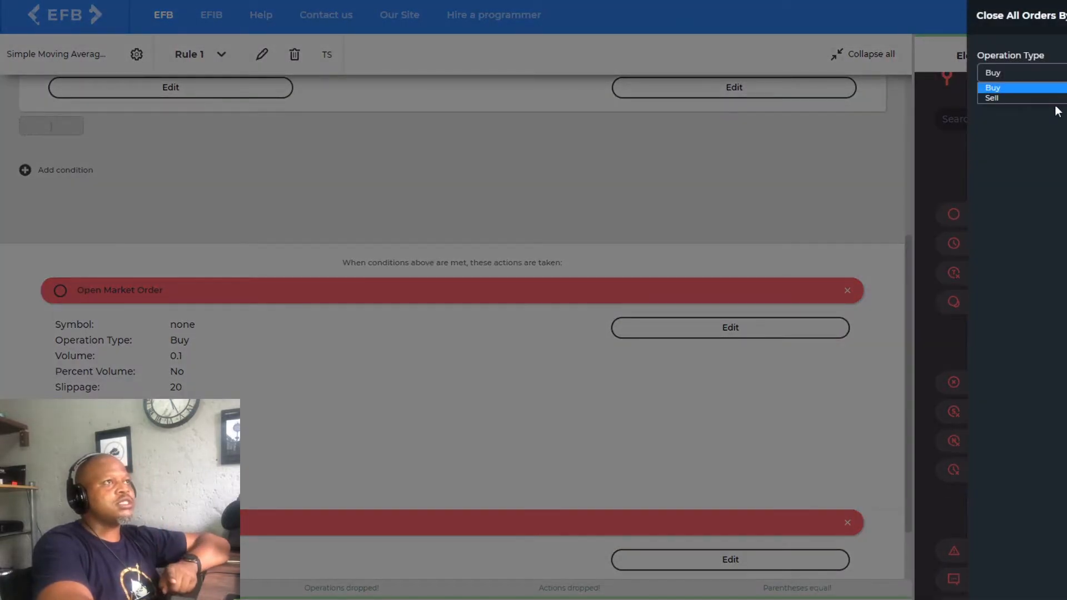
pyautogui.click(1050, 97)
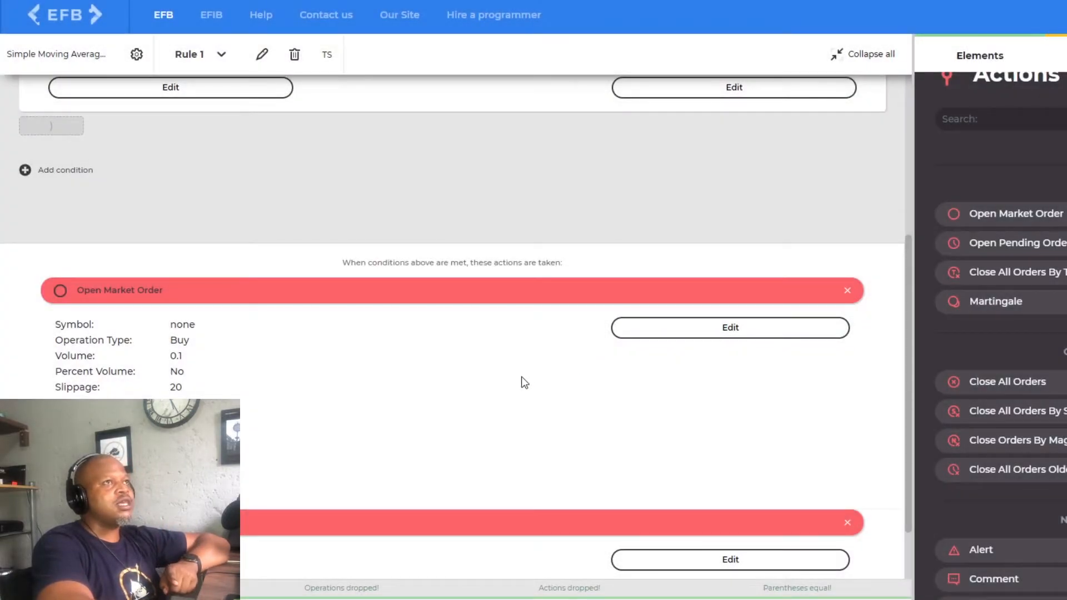
# - Download the finished strategy for Meta Trader 4 and save it on the DATA (D:) drive
pyautogui.scroll(-2, 515, 384)
pyautogui.scroll(5, 423, 389)
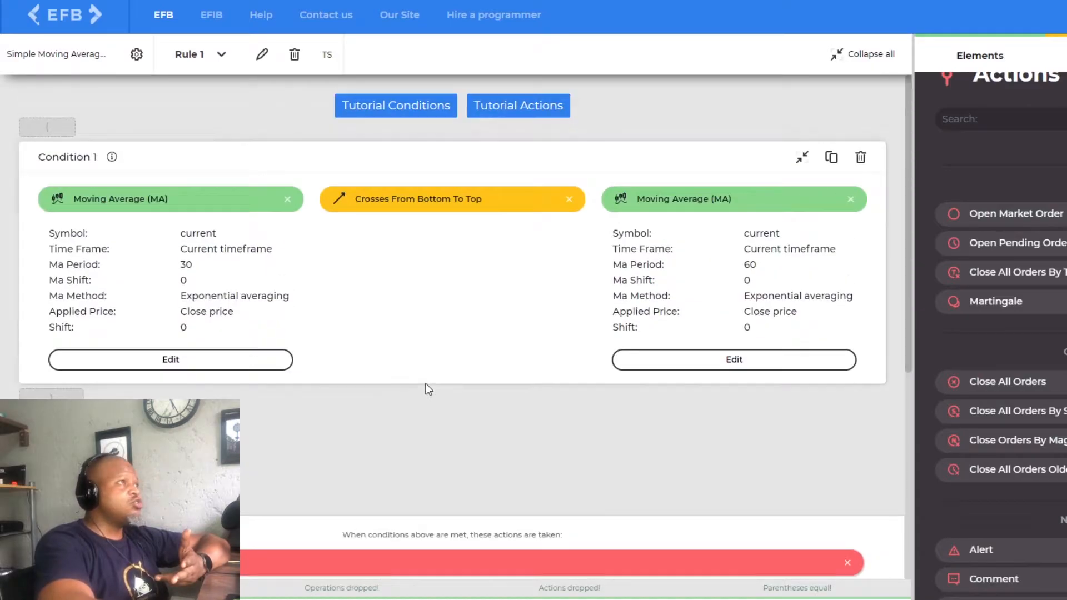
pyautogui.scroll(-5, 426, 382)
pyautogui.scroll(5, 434, 388)
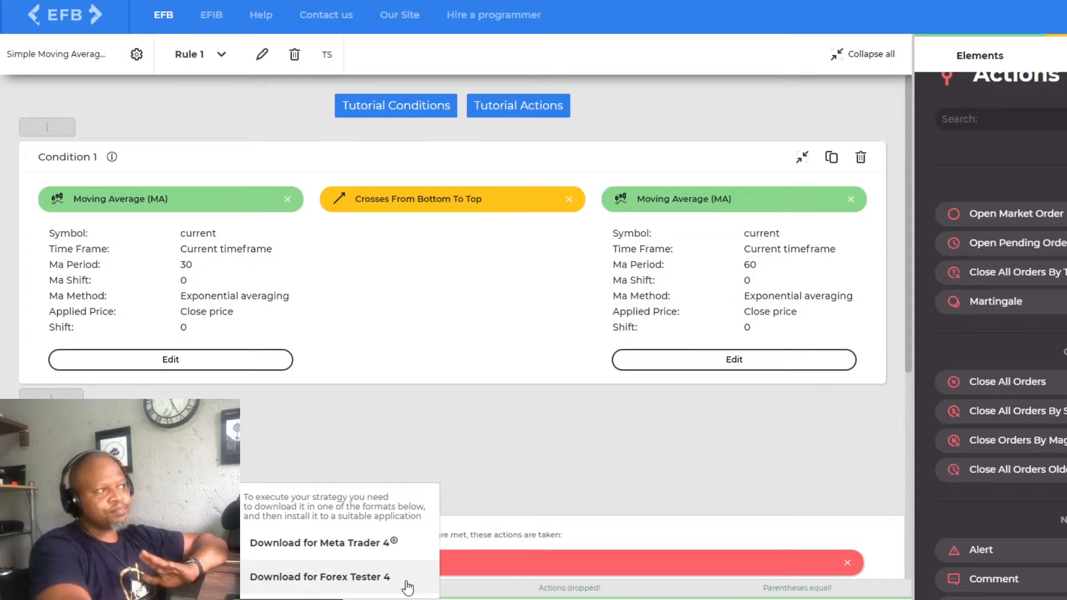
pyautogui.click(341, 548)
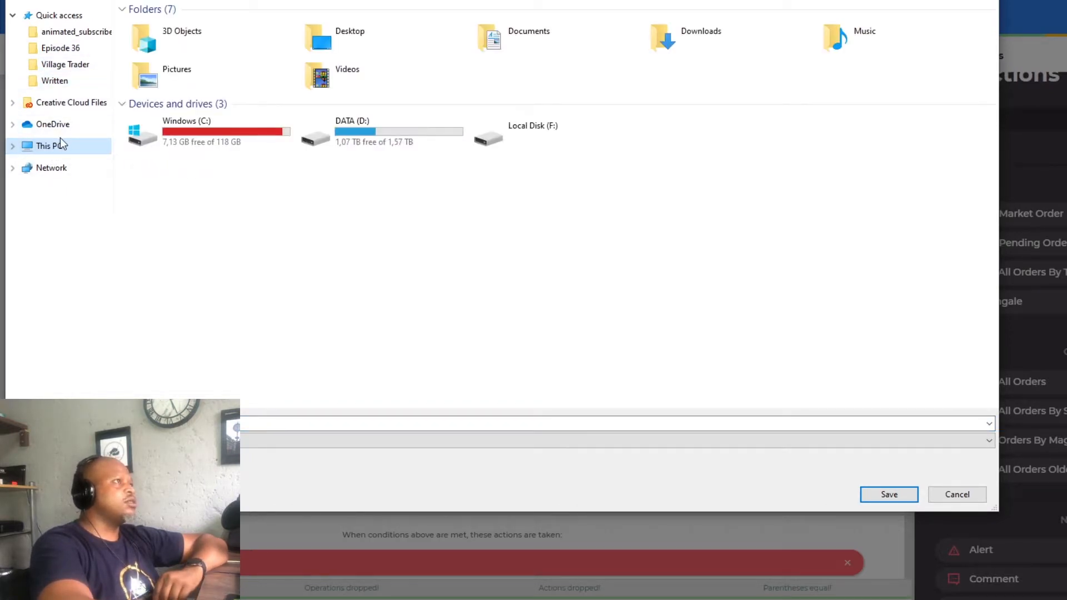
pyautogui.doubleClick(372, 134)
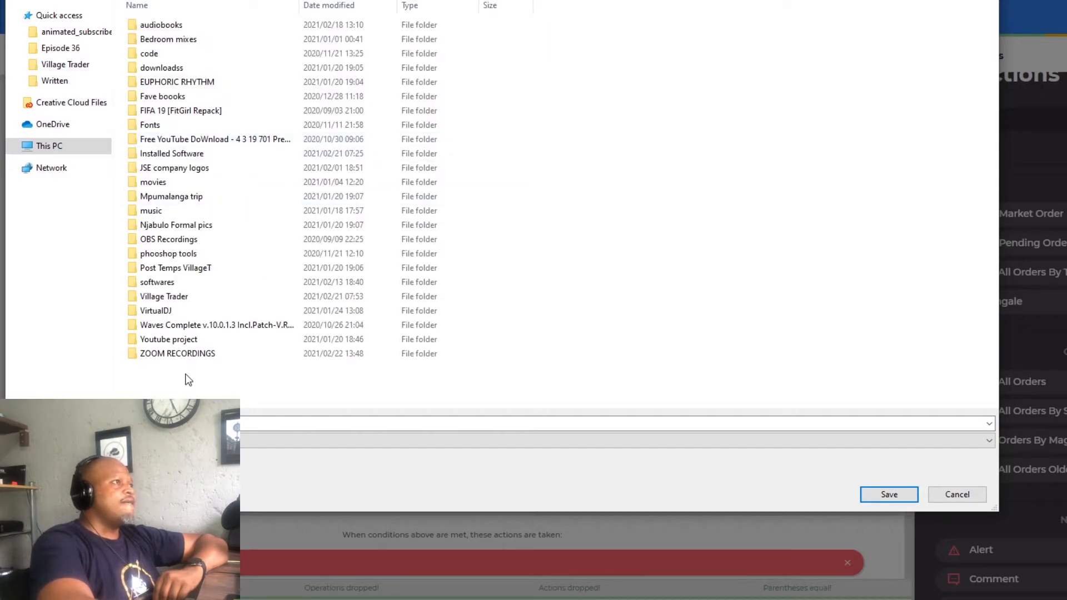
pyautogui.click(889, 495)
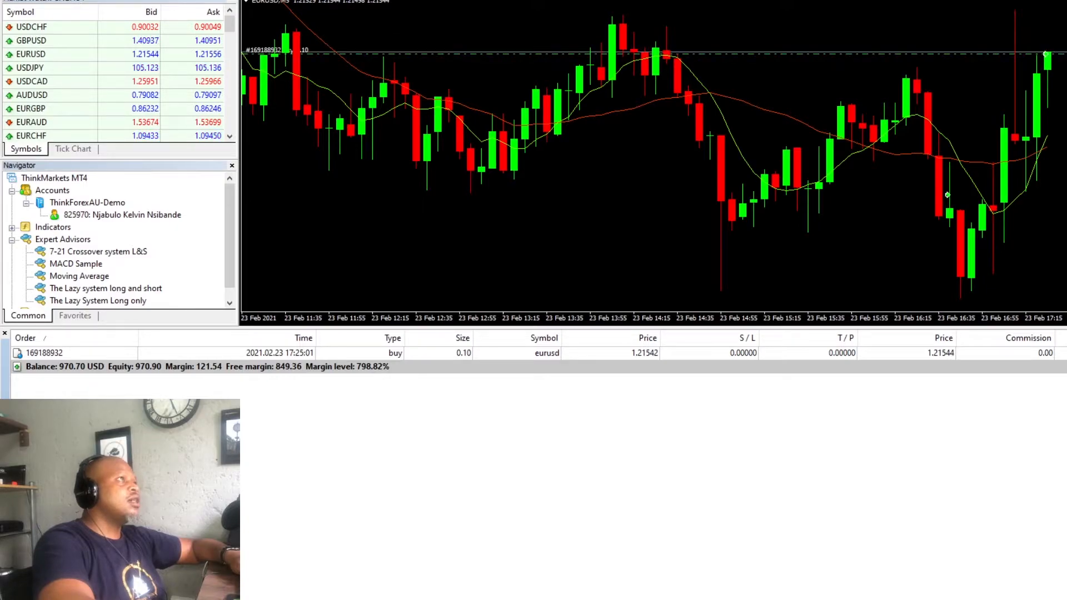
# - Switch to MetaTrader 4 and show the Strategy Tester
pyautogui.click(50, 0)
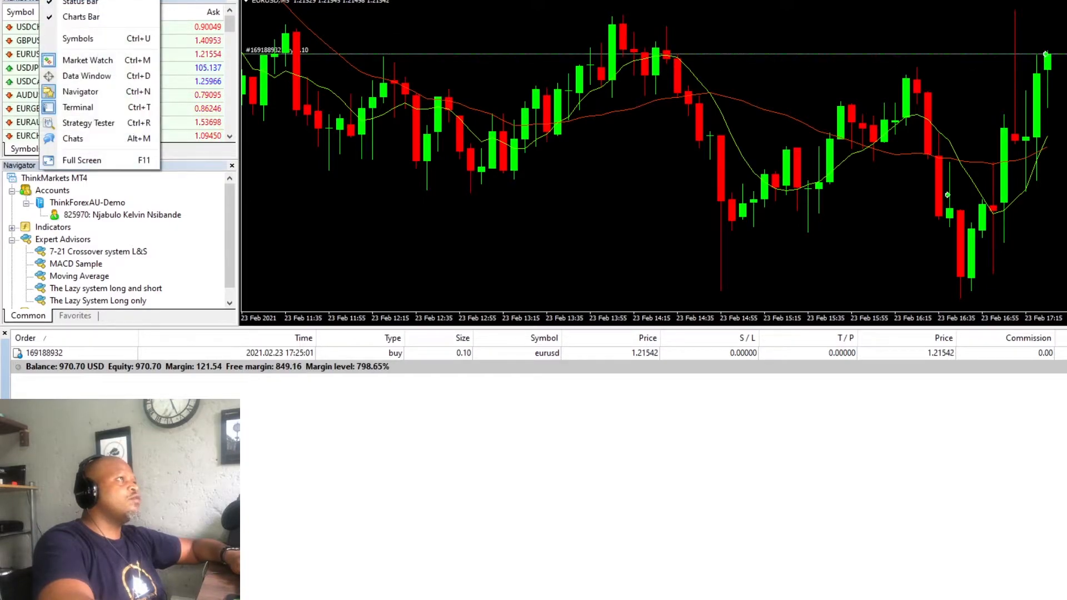
pyautogui.click(81, 124)
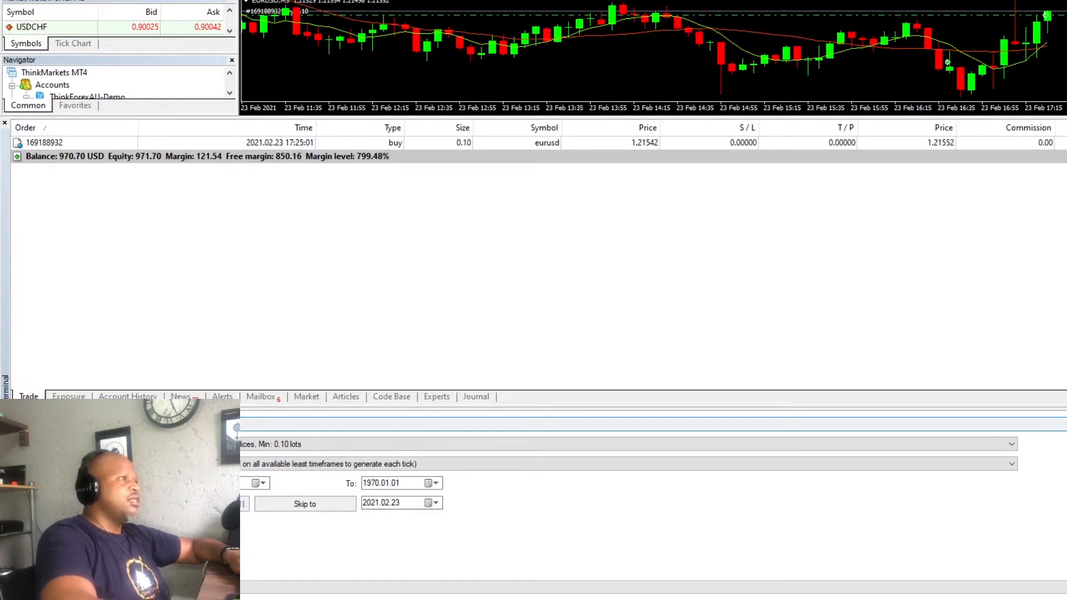
pyautogui.click(78, 0)
pyautogui.moveTo(51, 0)
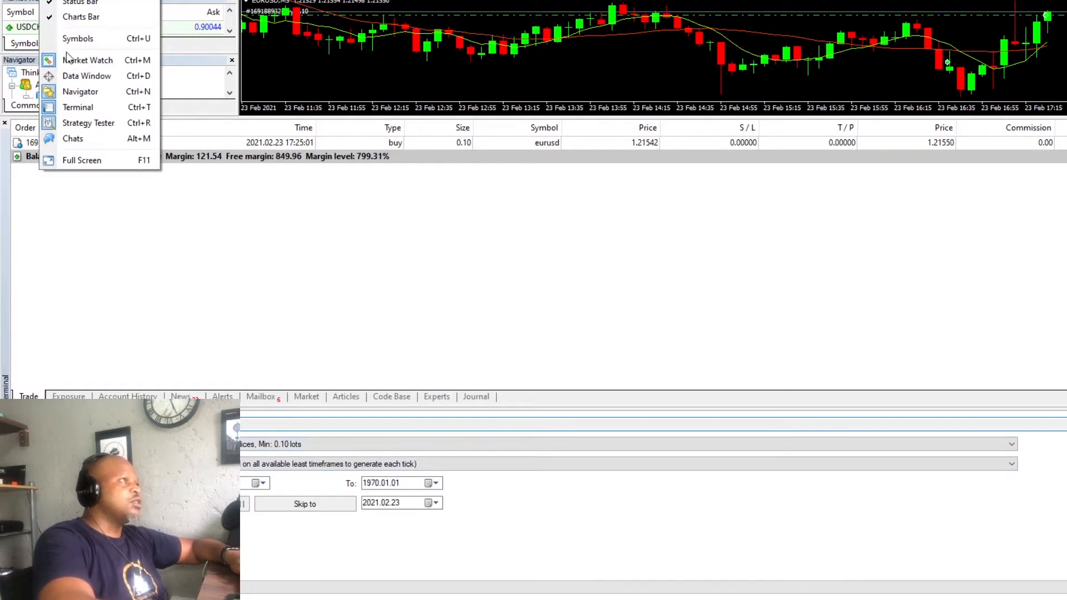
pyautogui.click(194, 265)
pyautogui.click(149, 0)
pyautogui.moveTo(148, 0)
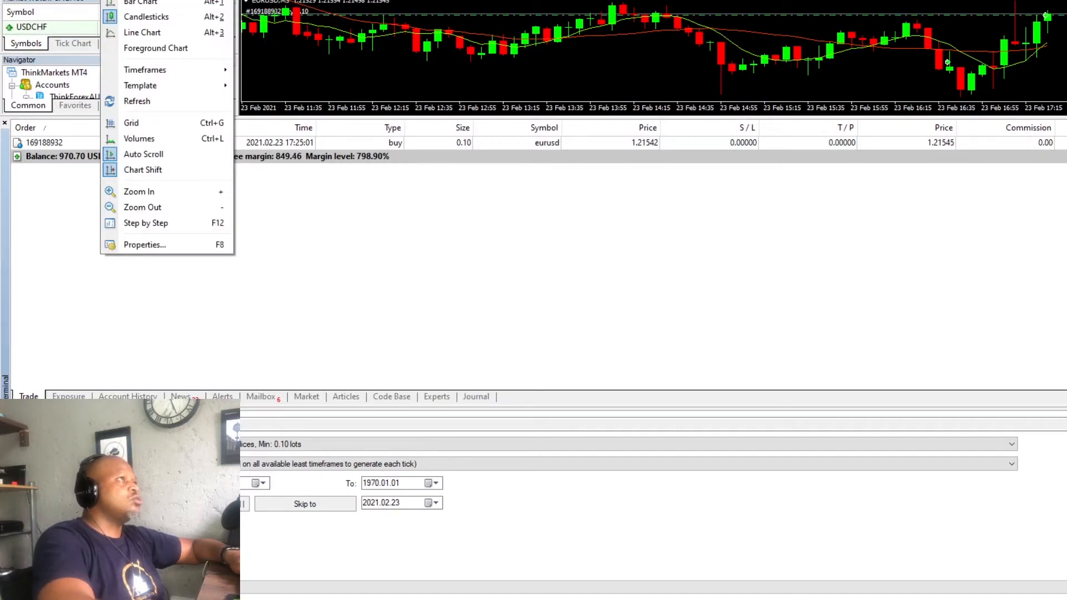
# - Open the MetaTrader 4 data folder
pyautogui.moveTo(83, 0)
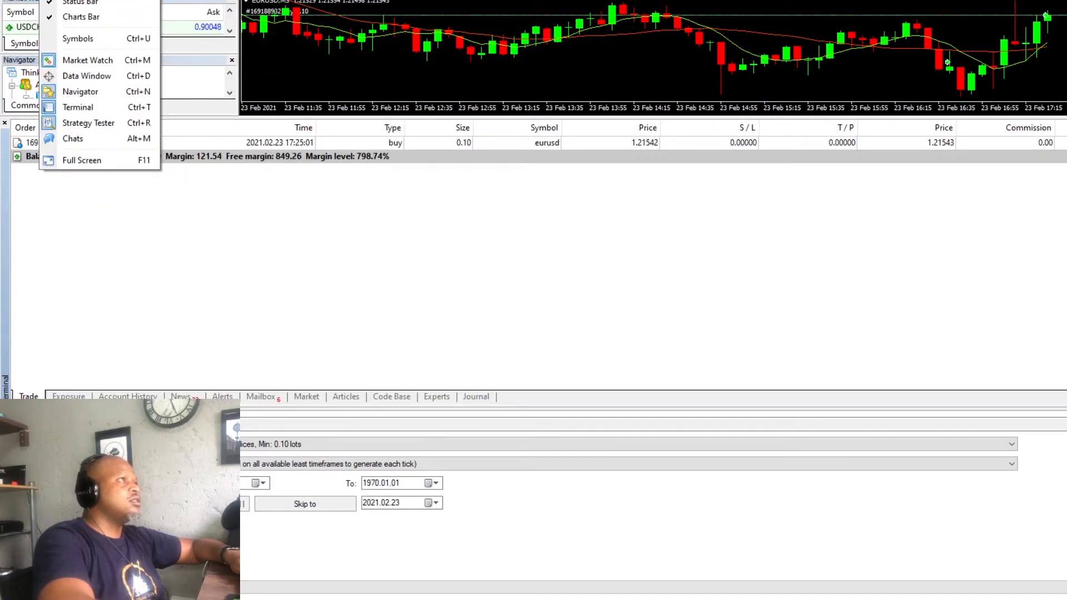
pyautogui.click(53, 0)
pyautogui.click(52, 0)
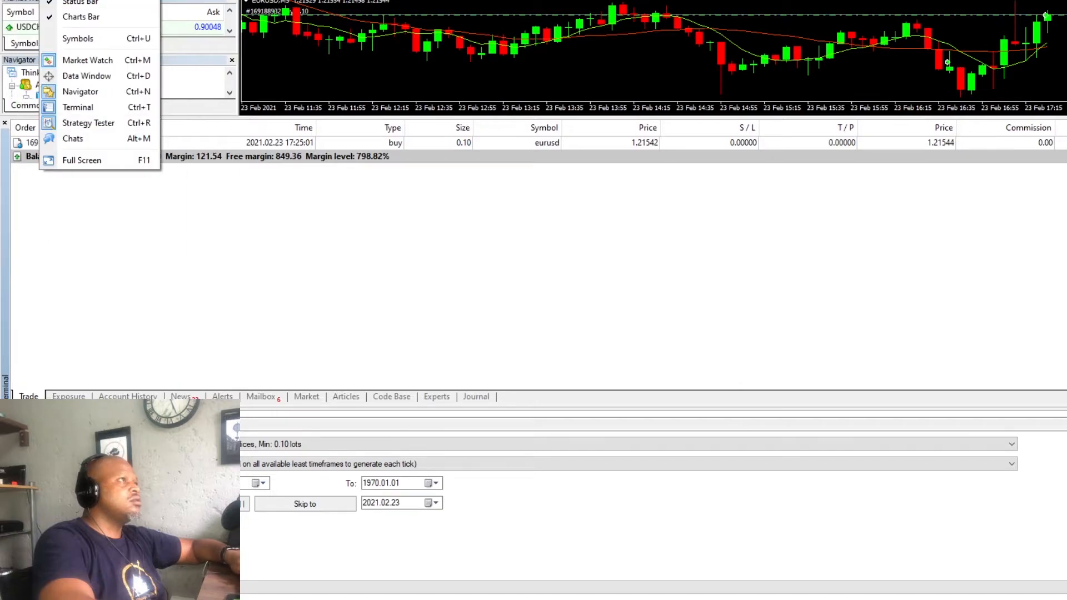
pyautogui.moveTo(78, 0)
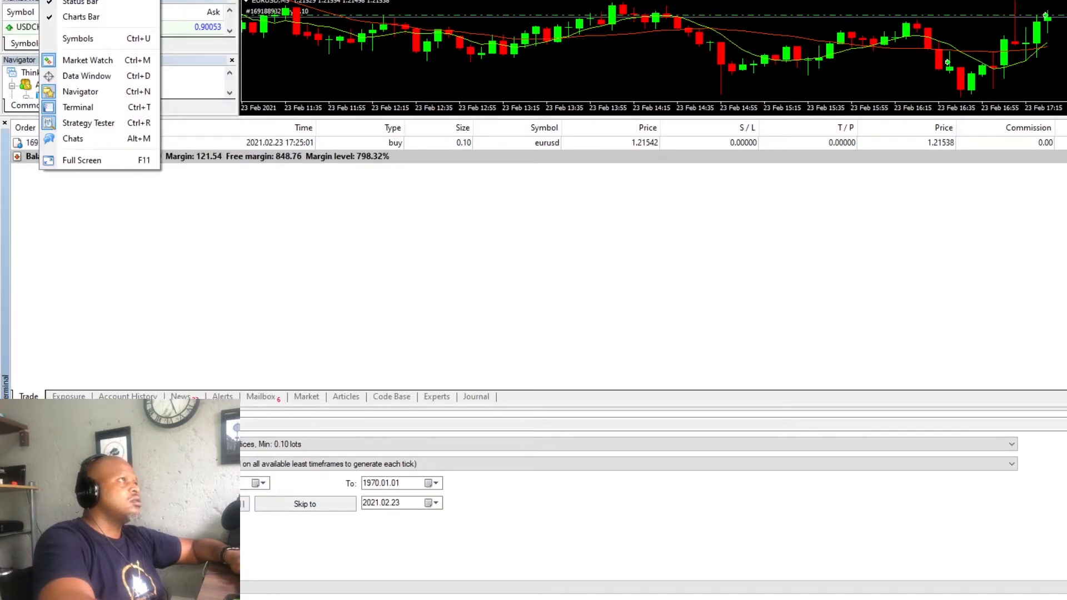
pyautogui.moveTo(24, 0)
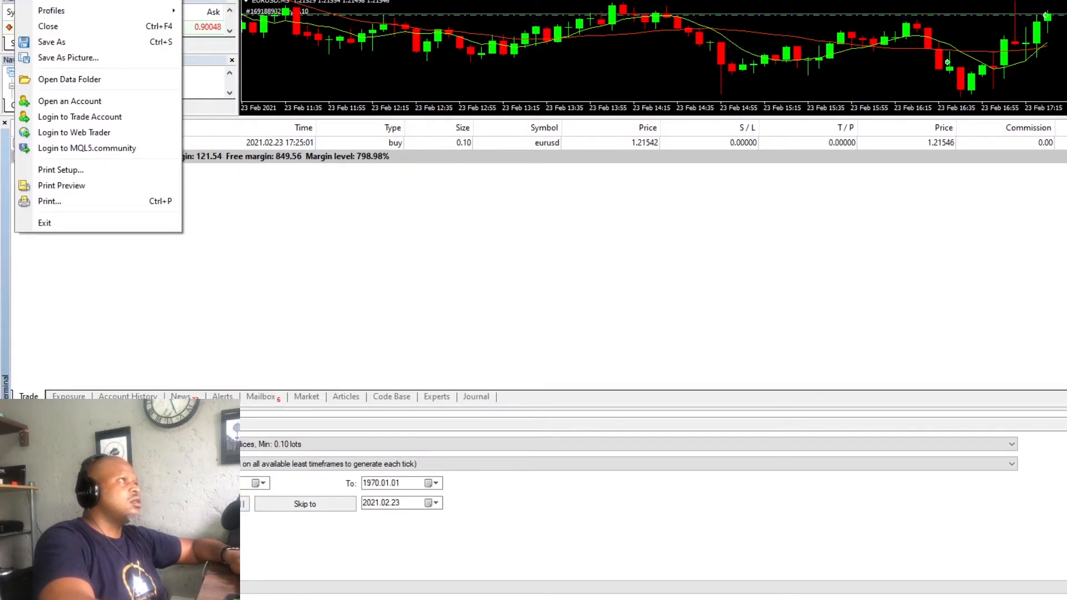
pyautogui.click(51, 79)
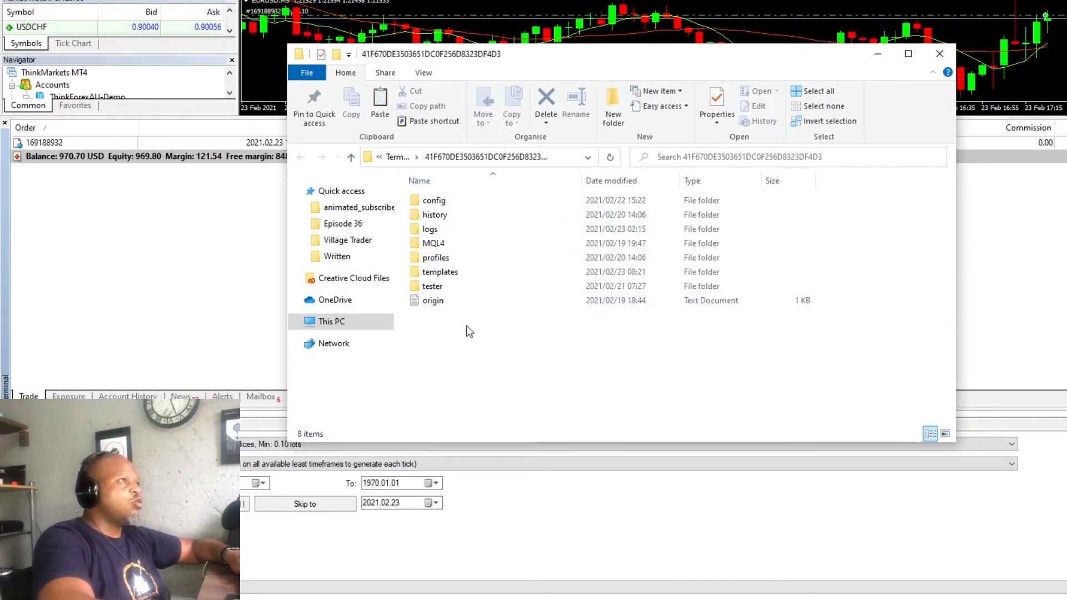
# - Paste the copied Simple Moving Average cross source file into the Experts folder inside MQL4 and close the folder window
pyautogui.doubleClick(450, 242)
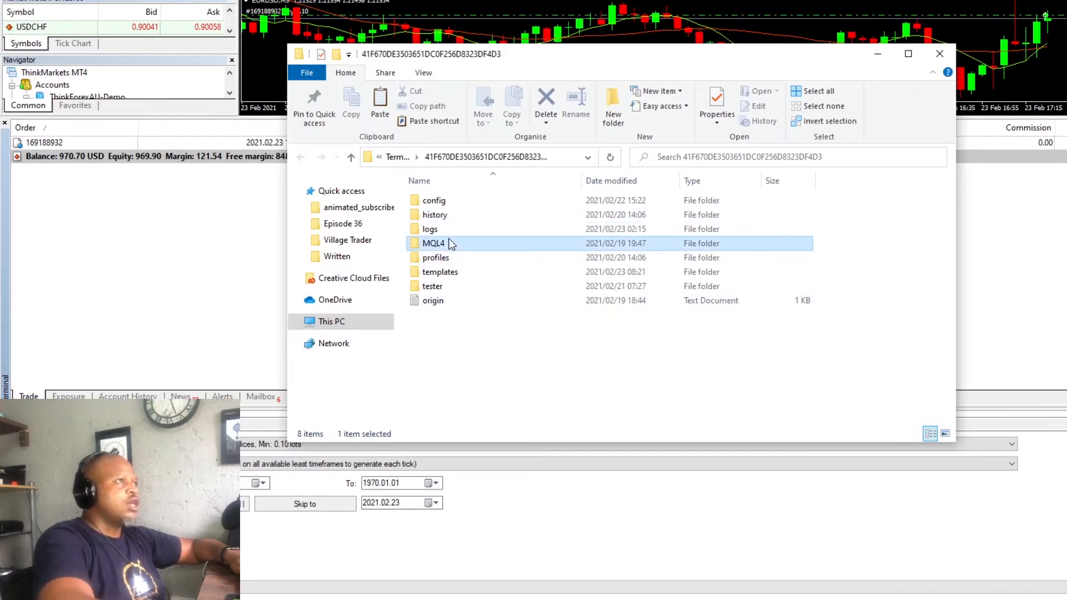
pyautogui.doubleClick(479, 204)
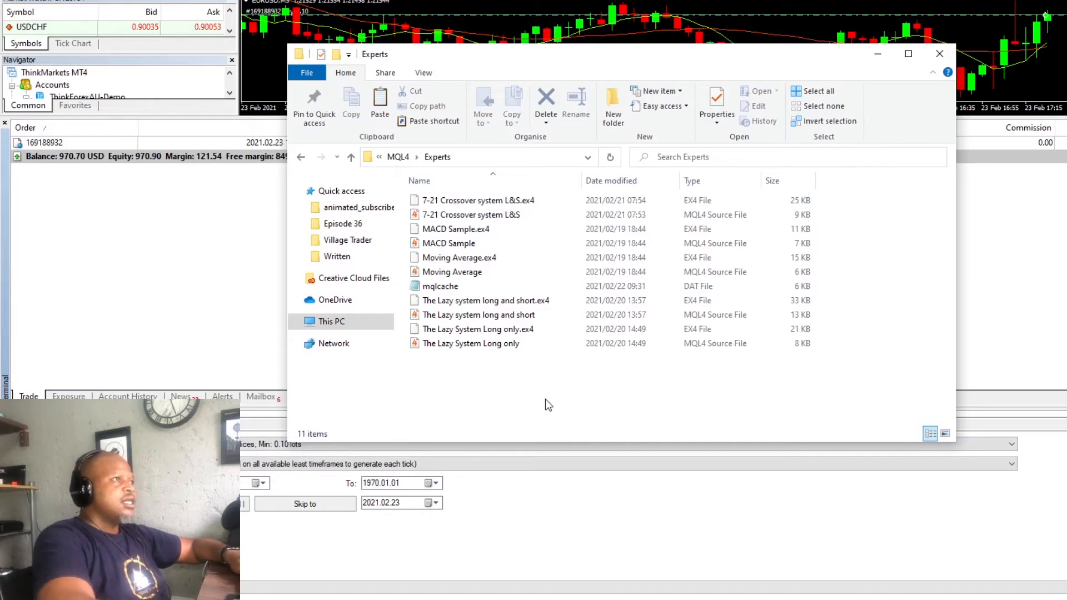
pyautogui.hotkey('ctrl', 'v')
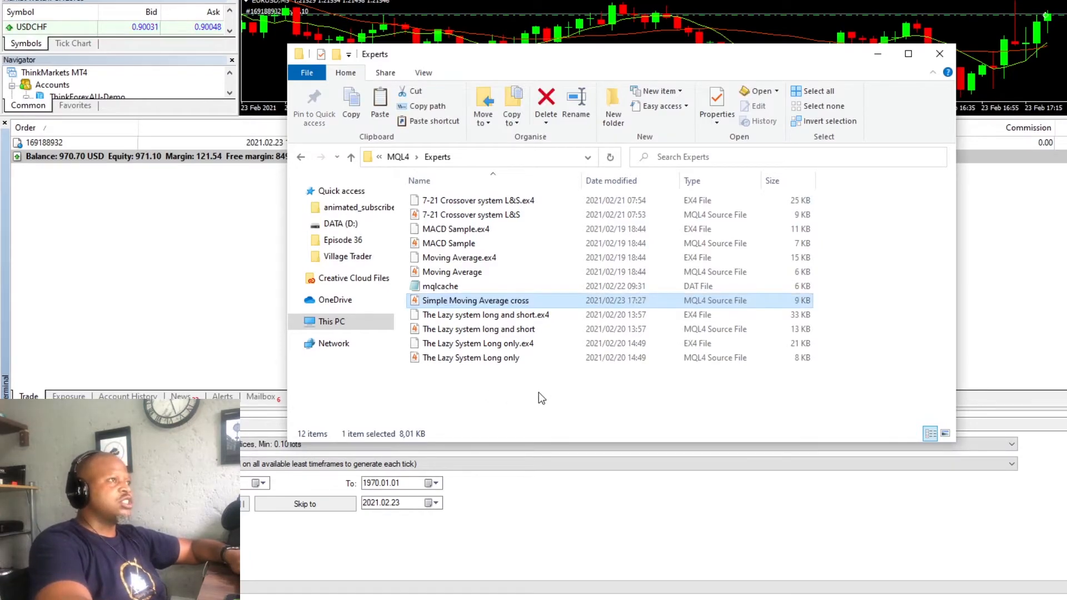
pyautogui.click(940, 54)
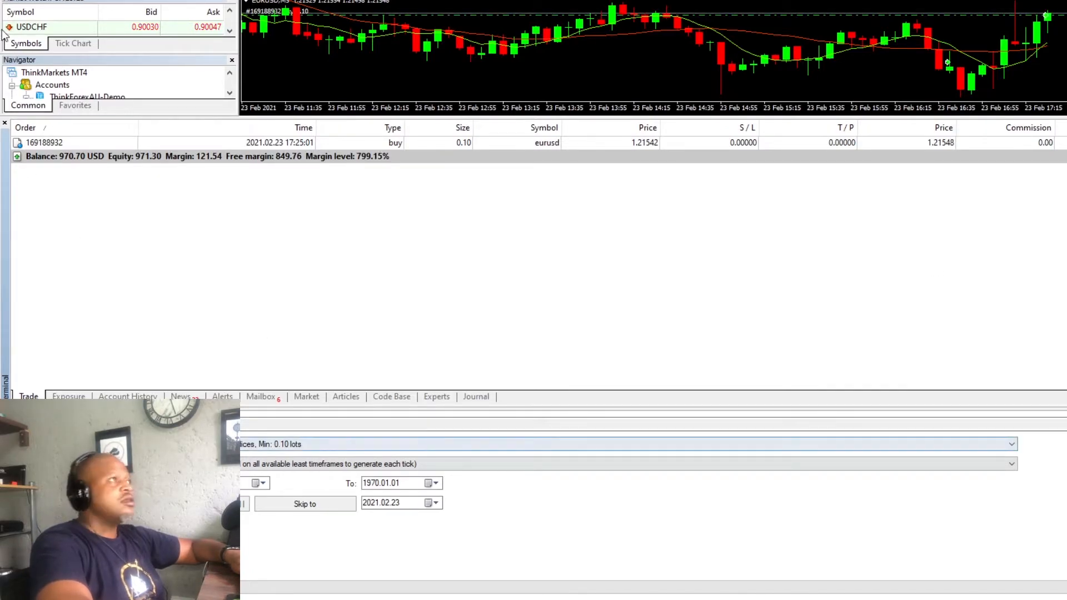
# - Switch to MetaEditor, the MetaQuotes Language Editor, to work with the expert advisor source files
pyautogui.click(48, 0)
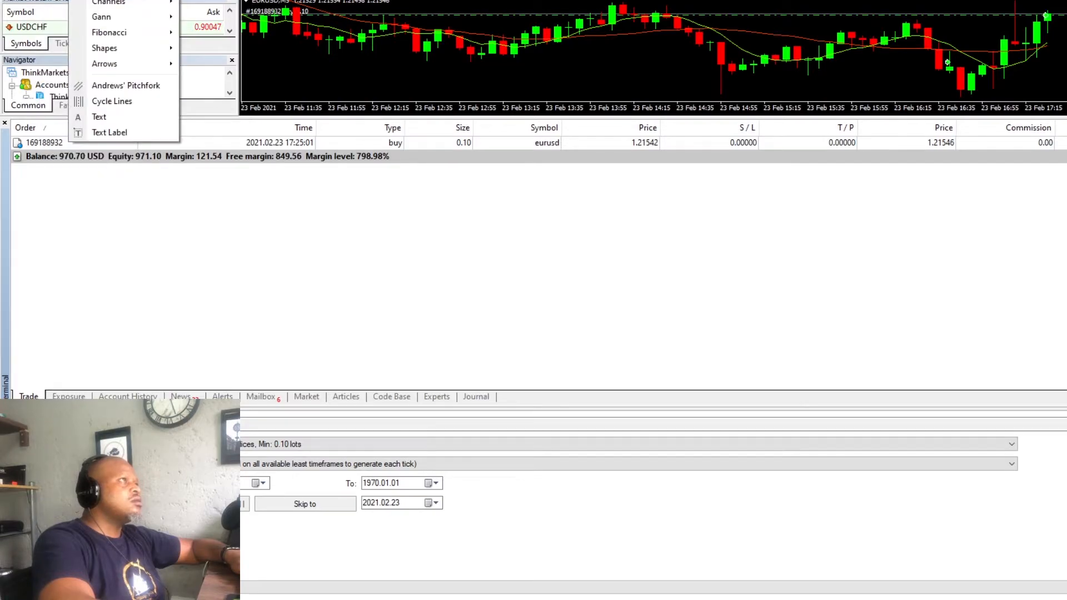
pyautogui.moveTo(145, 0)
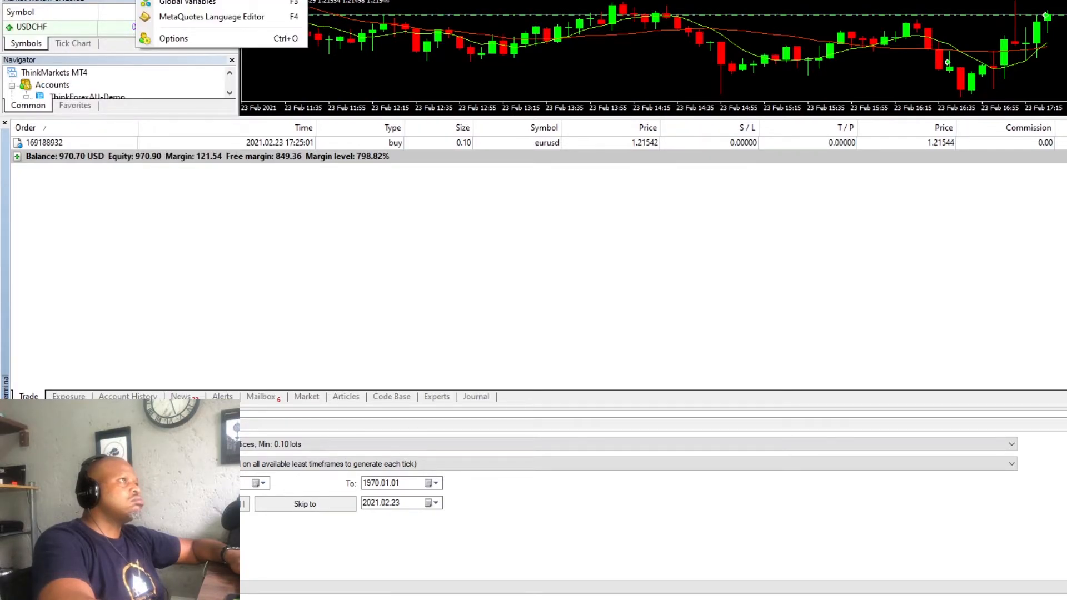
pyautogui.moveTo(50, 0)
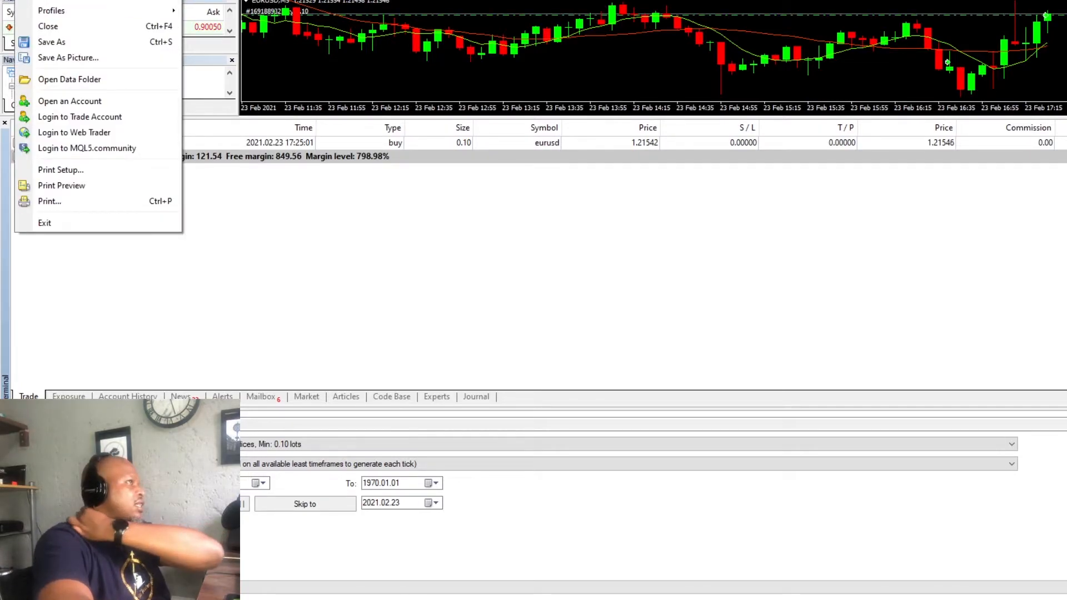
pyautogui.moveTo(84, 0)
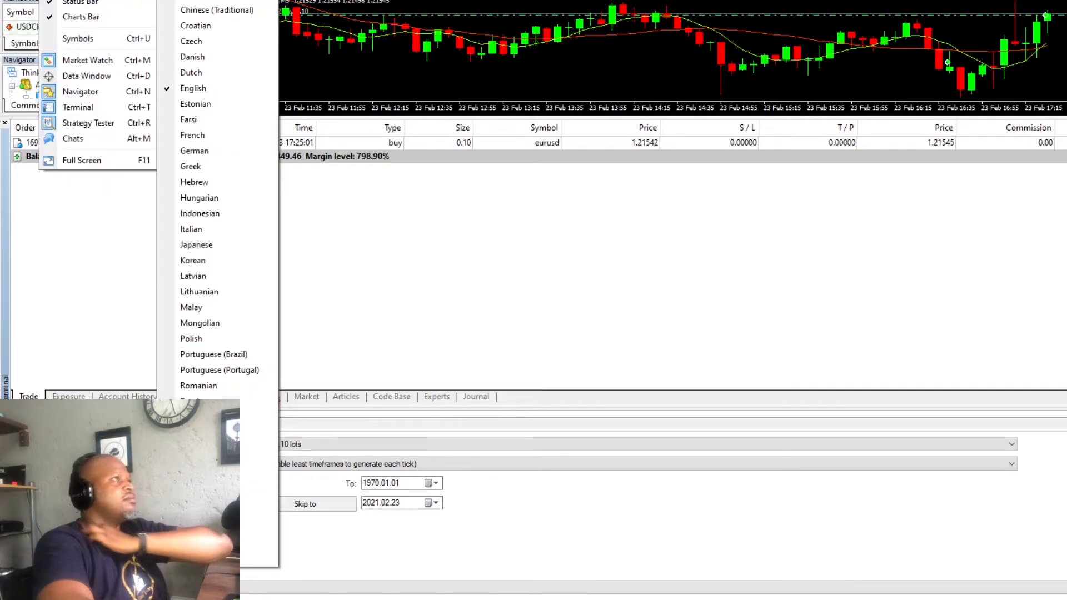
pyautogui.click(664, 269)
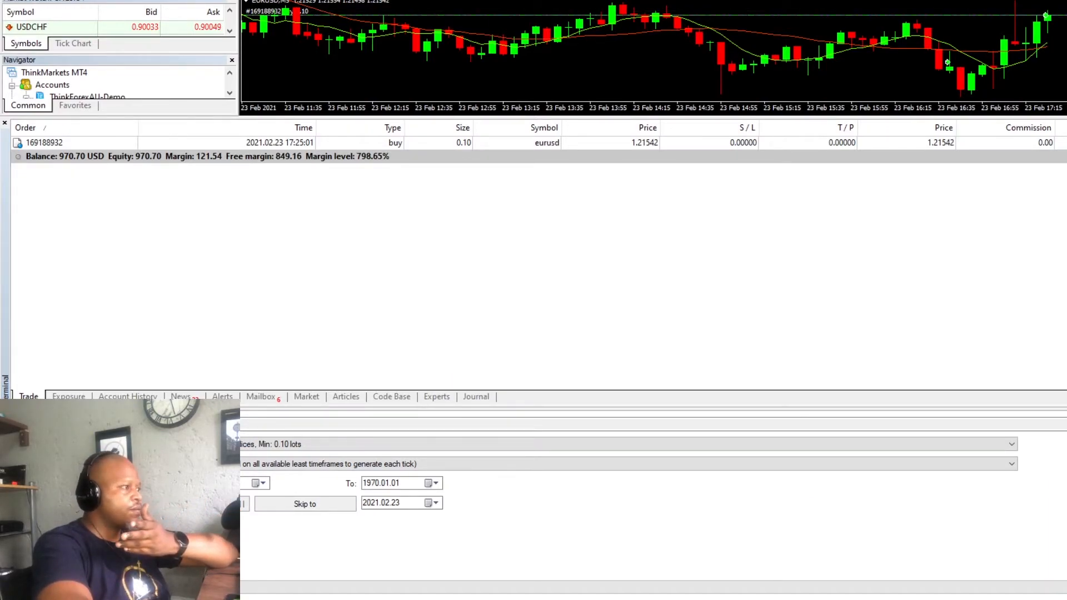
pyautogui.moveTo(940, 128); pyautogui.dragTo(619, 0)
pyautogui.doubleClick(619, 0)
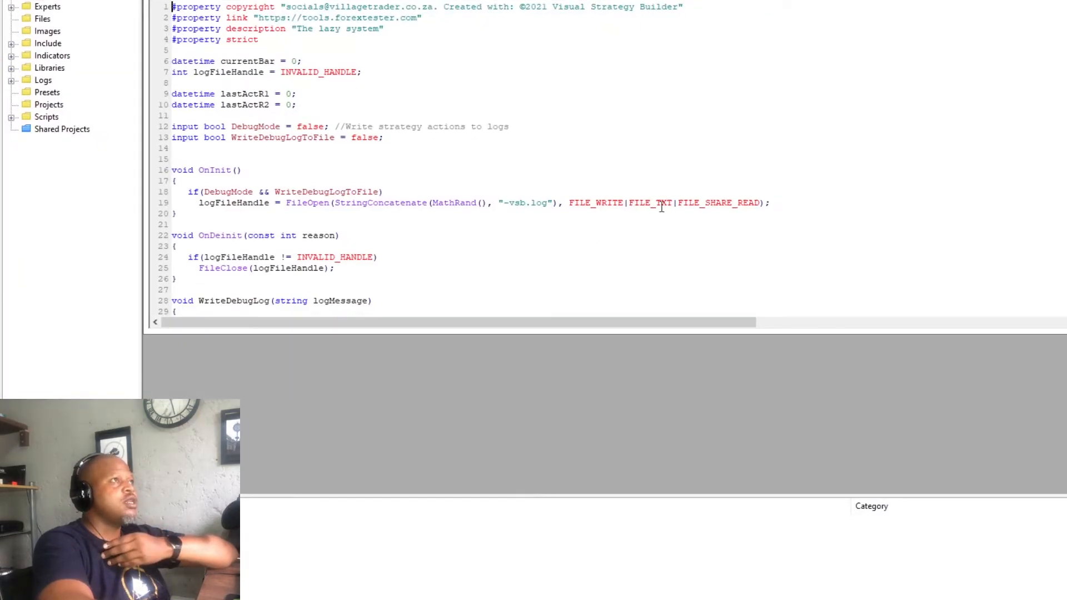
# - Open Simple Moving Average cross.mq4 from the Experts folder and compile it
pyautogui.scroll(-2, 282, 71)
pyautogui.scroll(2, 298, 71)
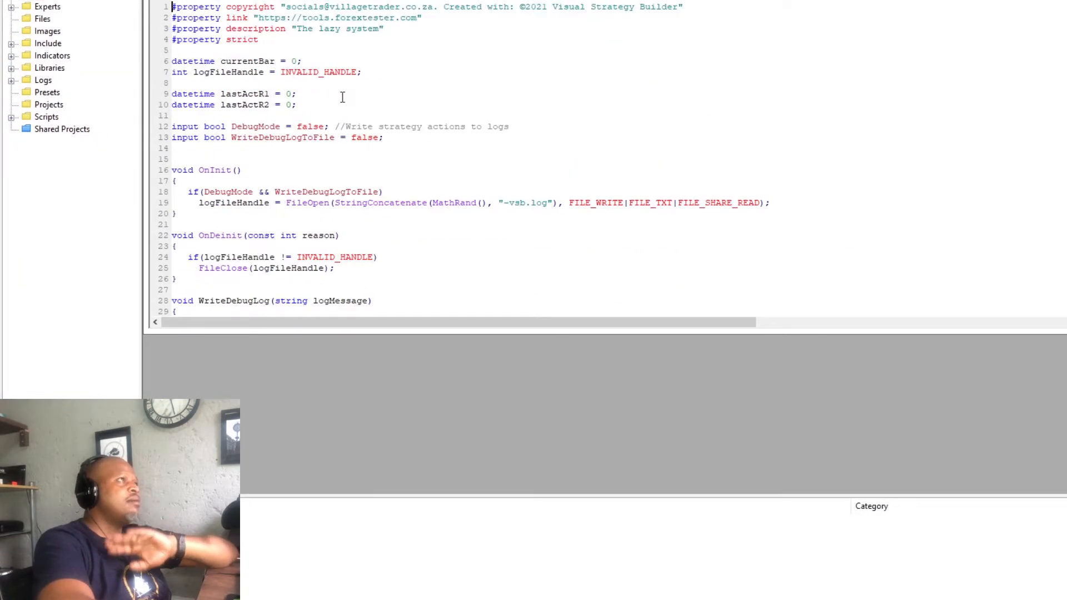
pyautogui.click(11, 8)
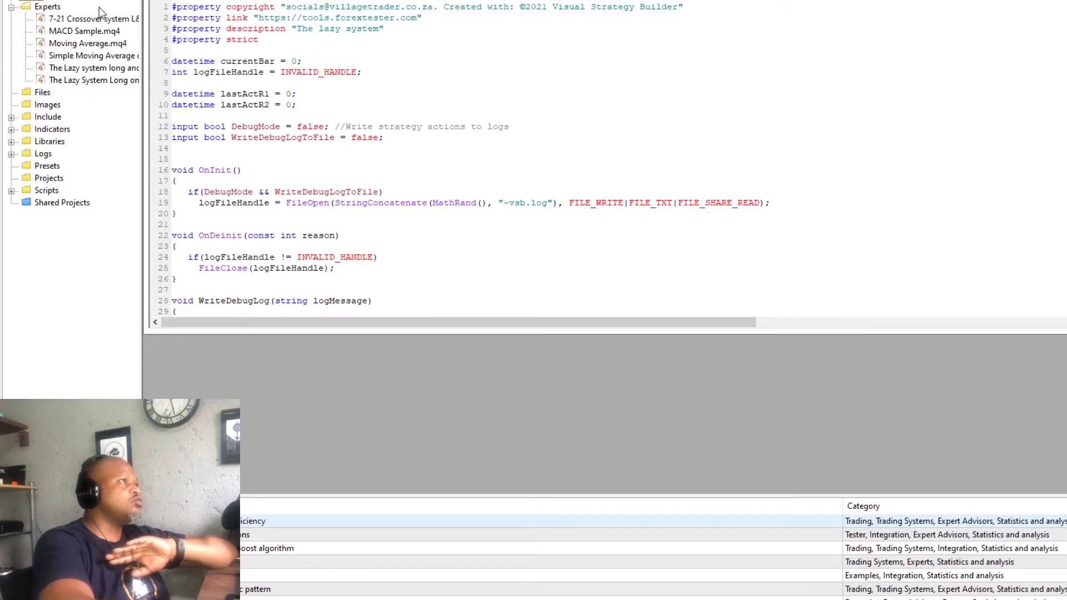
pyautogui.doubleClick(91, 59)
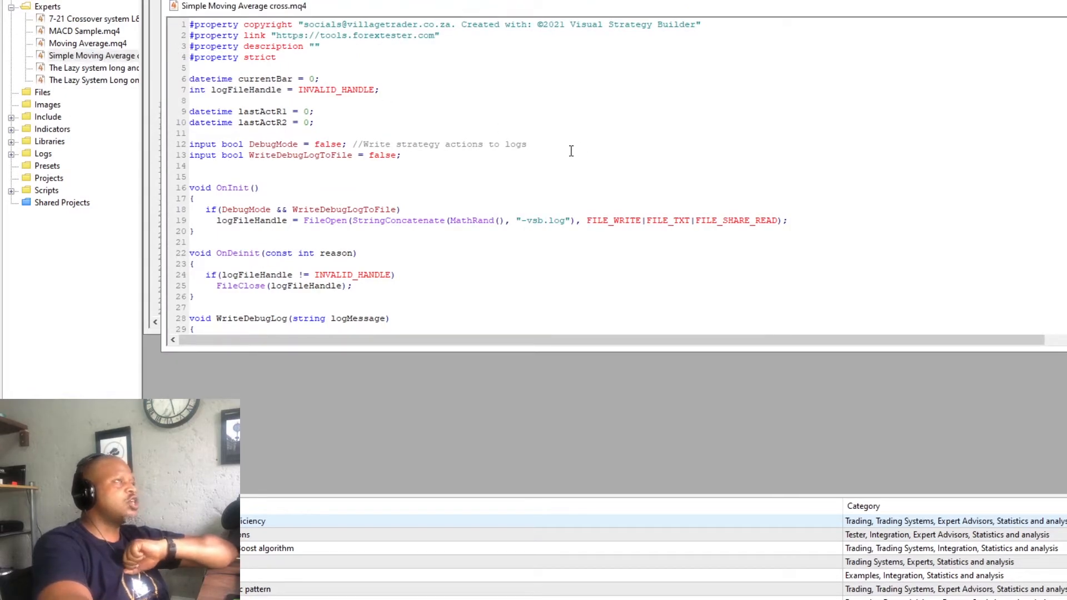
pyautogui.scroll(-6, 416, 204)
pyautogui.scroll(6, 418, 205)
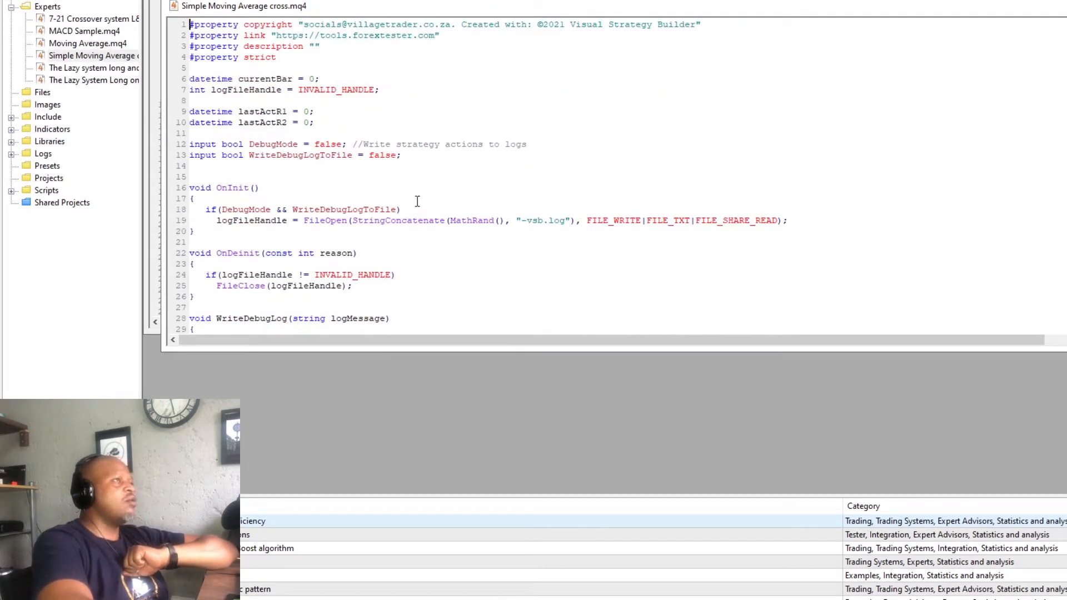
pyautogui.press('F7')
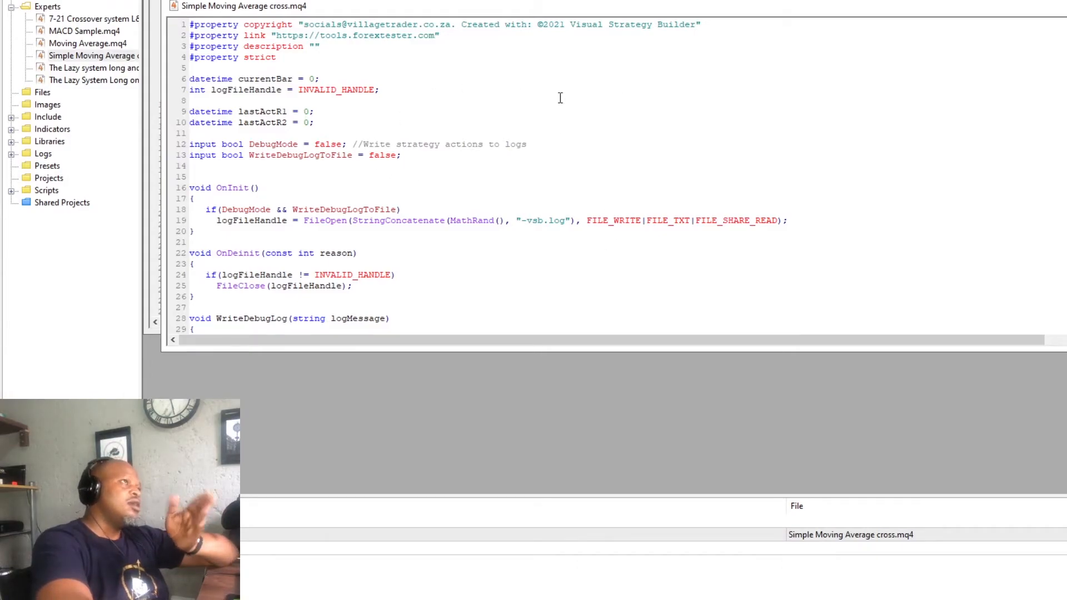
# - Examine the strategy's source code for the Rule 1 and Rule 1 opposite conditions and their order actions
pyautogui.scroll(-18, 595, 98)
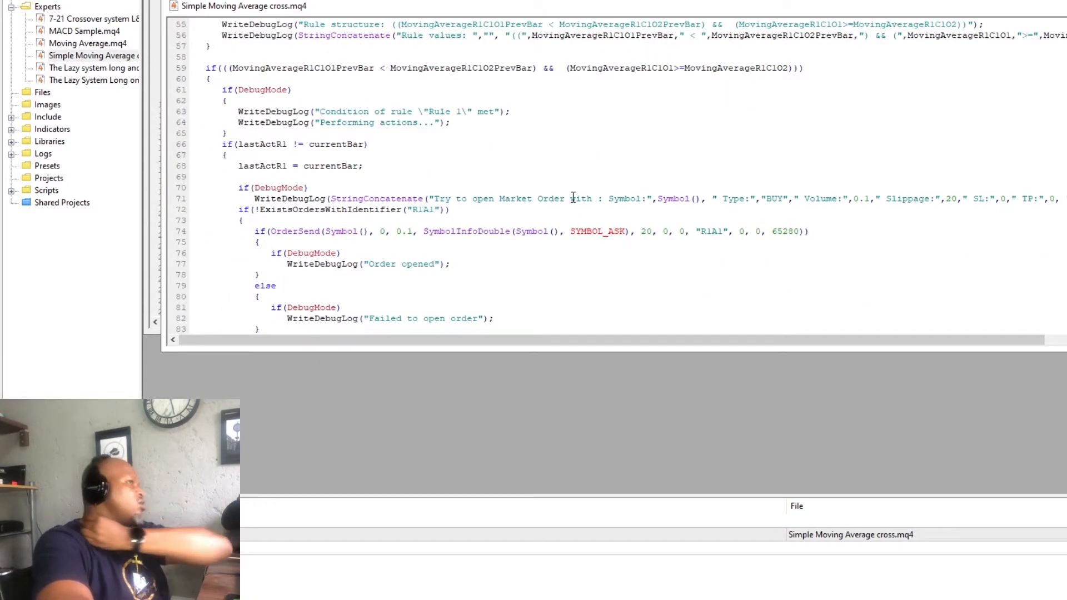
pyautogui.scroll(-12, 572, 205)
pyautogui.scroll(-6, 510, 200)
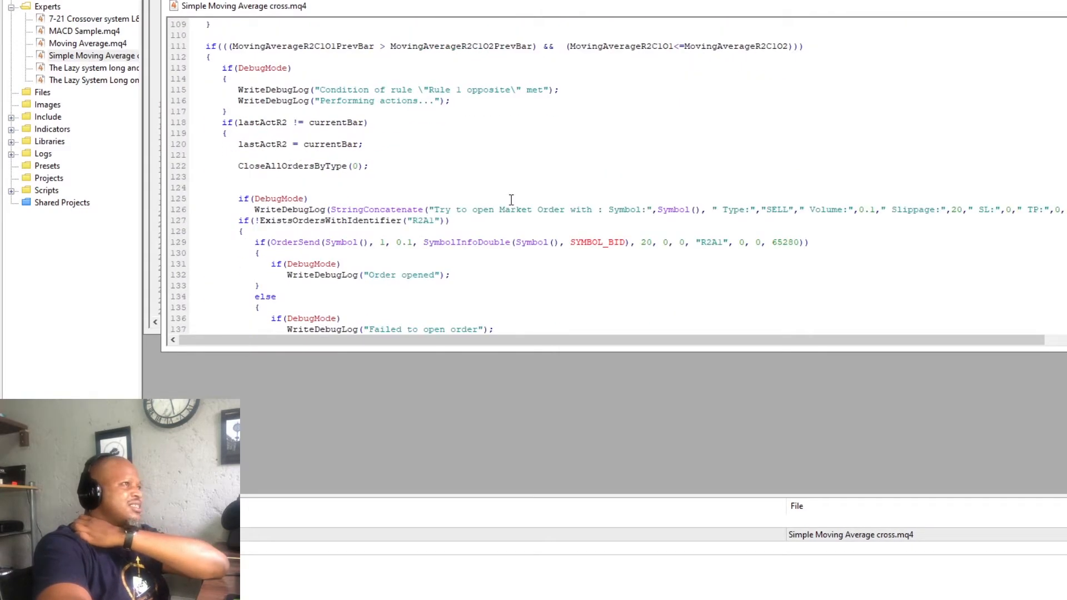
pyautogui.scroll(-4, 511, 200)
pyautogui.scroll(3, 511, 200)
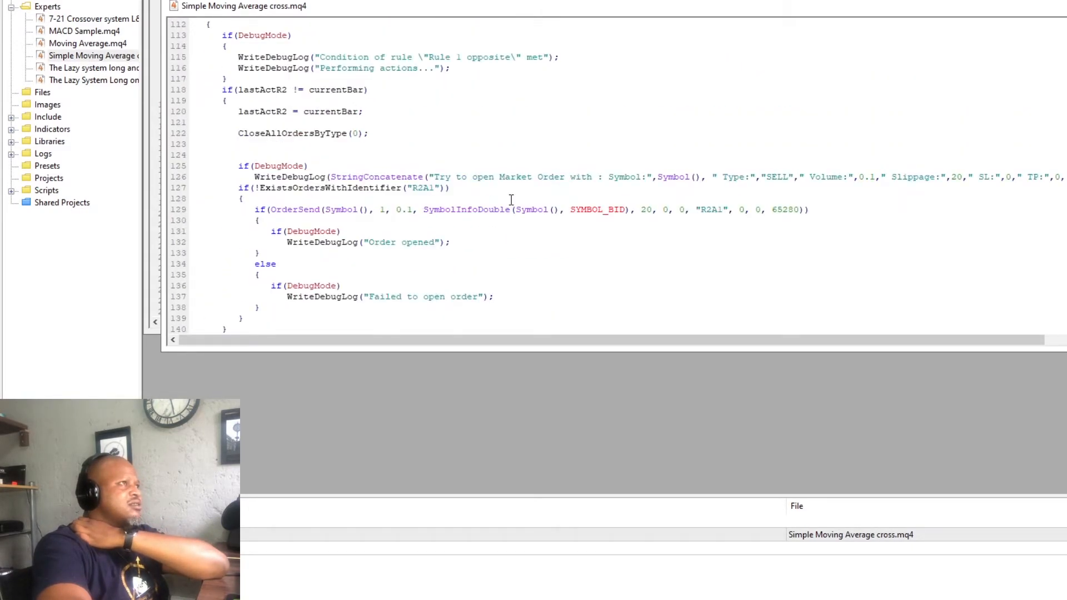
pyautogui.scroll(1, 505, 195)
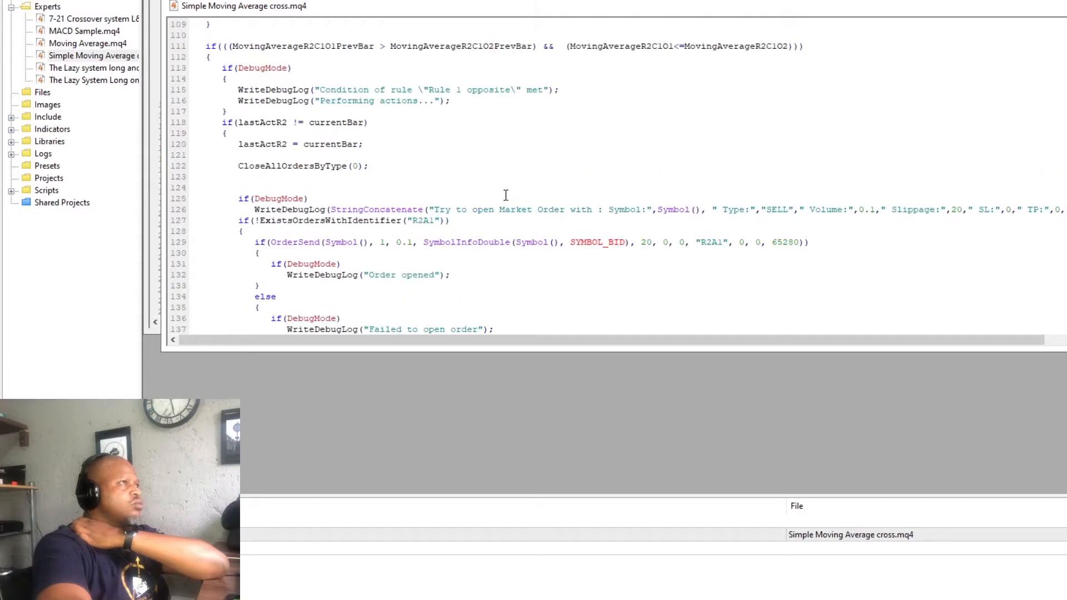
pyautogui.click(228, 133)
pyautogui.scroll(-3, 402, 136)
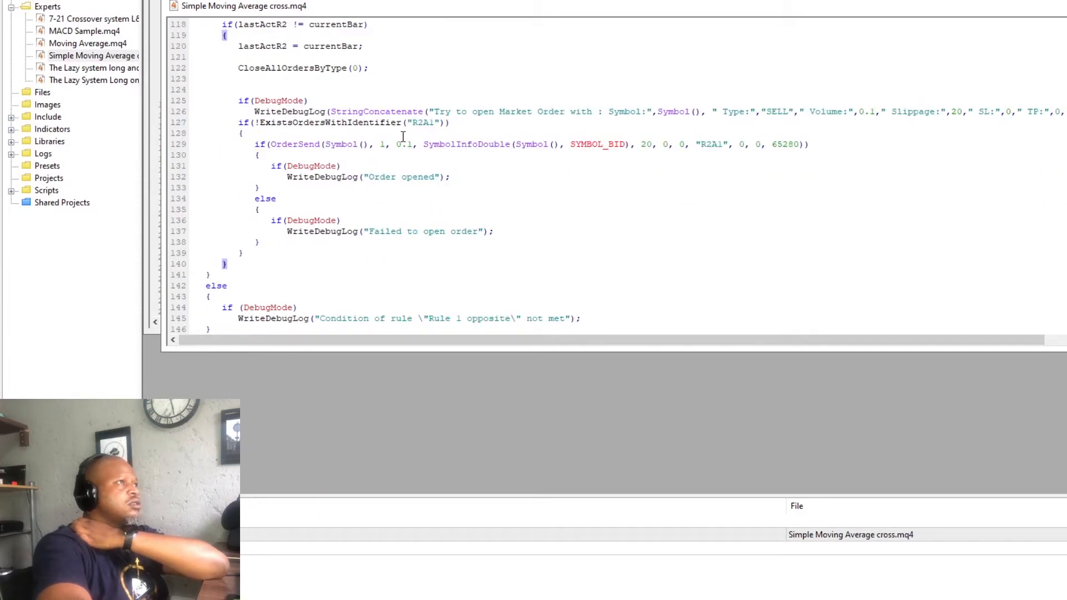
pyautogui.scroll(3, 403, 136)
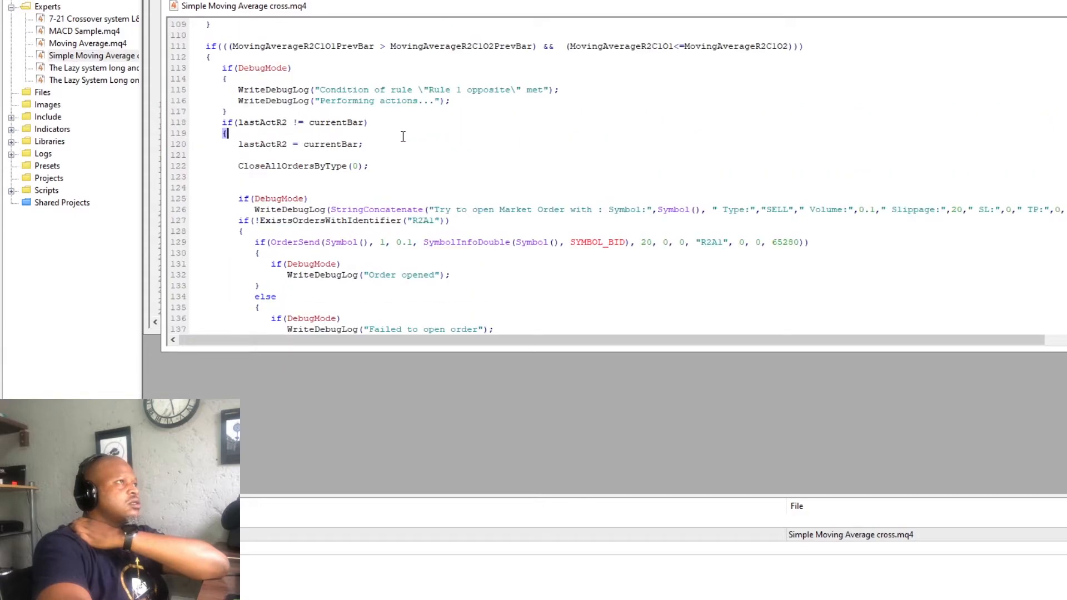
pyautogui.scroll(-9, 402, 136)
pyautogui.scroll(6, 402, 136)
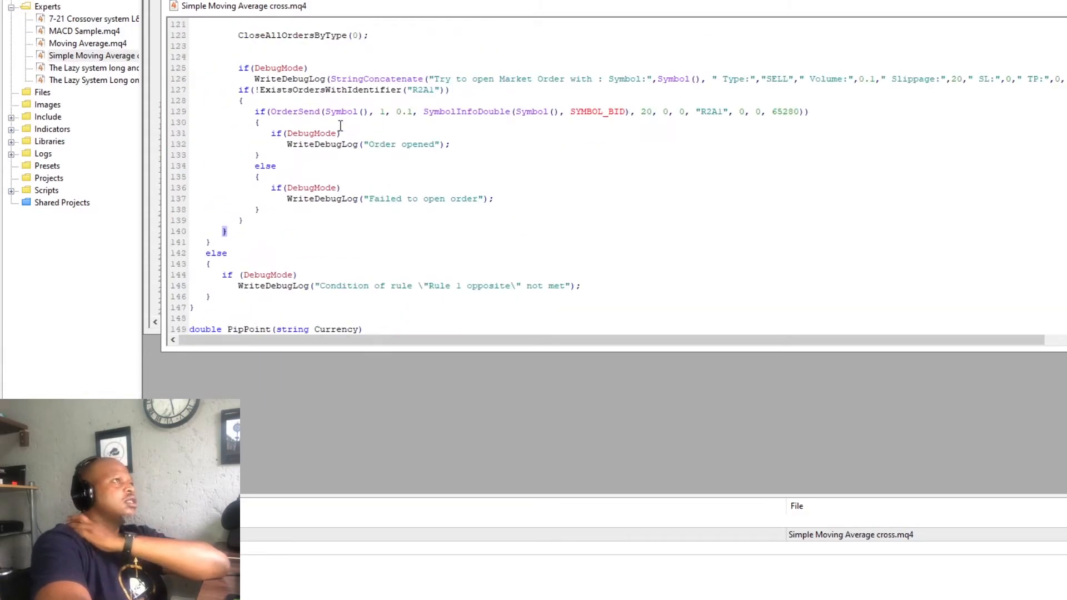
pyautogui.scroll(-5, 368, 290)
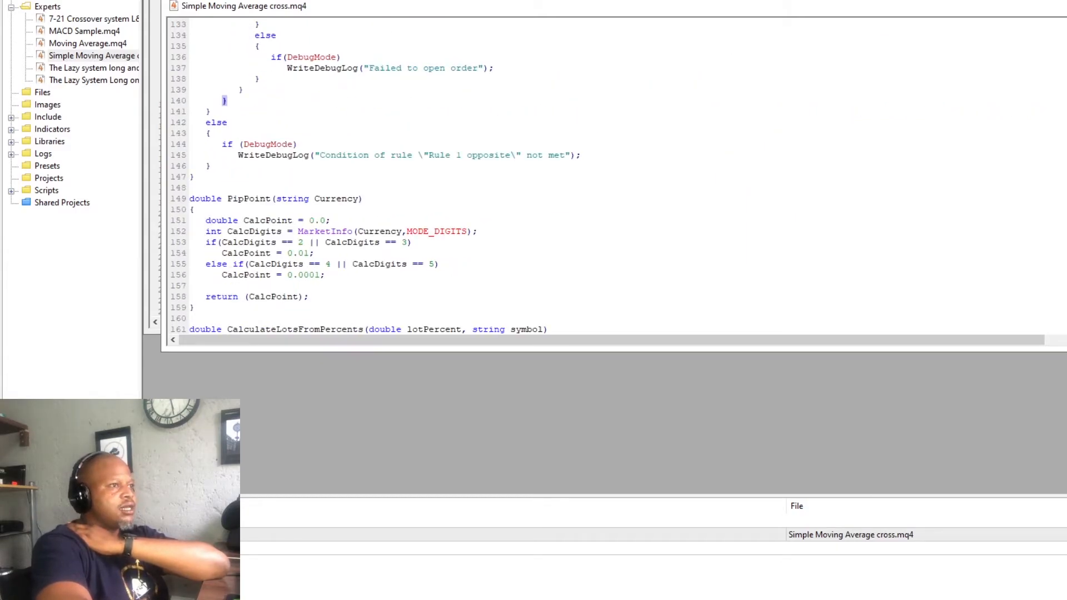
# - Switch back to MetaTrader 4 and choose Simple Moving Average cross as the expert advisor in the Strategy Tester
pyautogui.moveTo(917, 599)
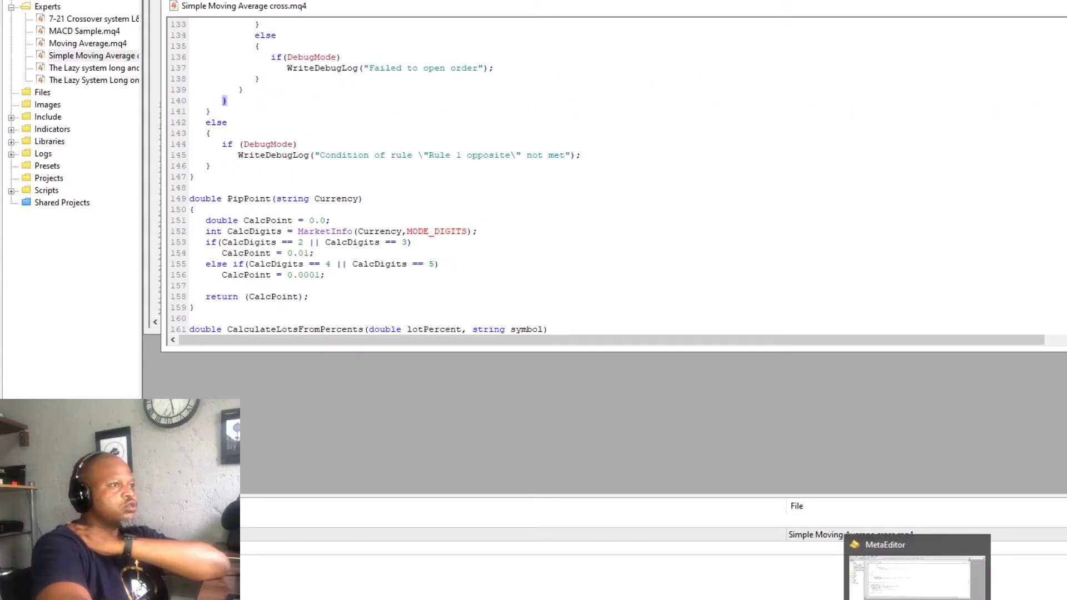
pyautogui.click(879, 599)
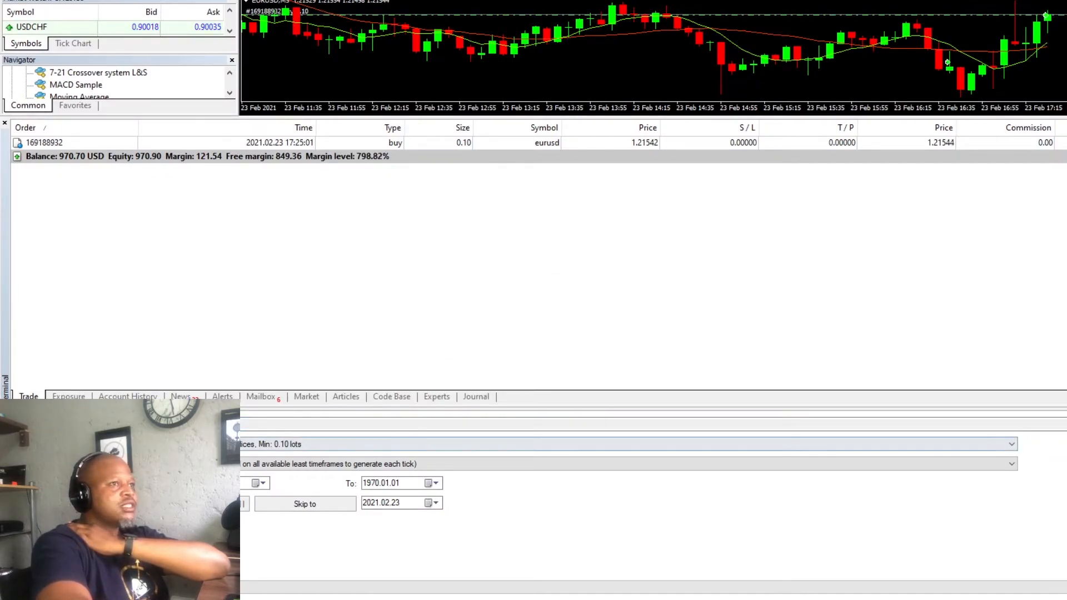
pyautogui.click(1000, 425)
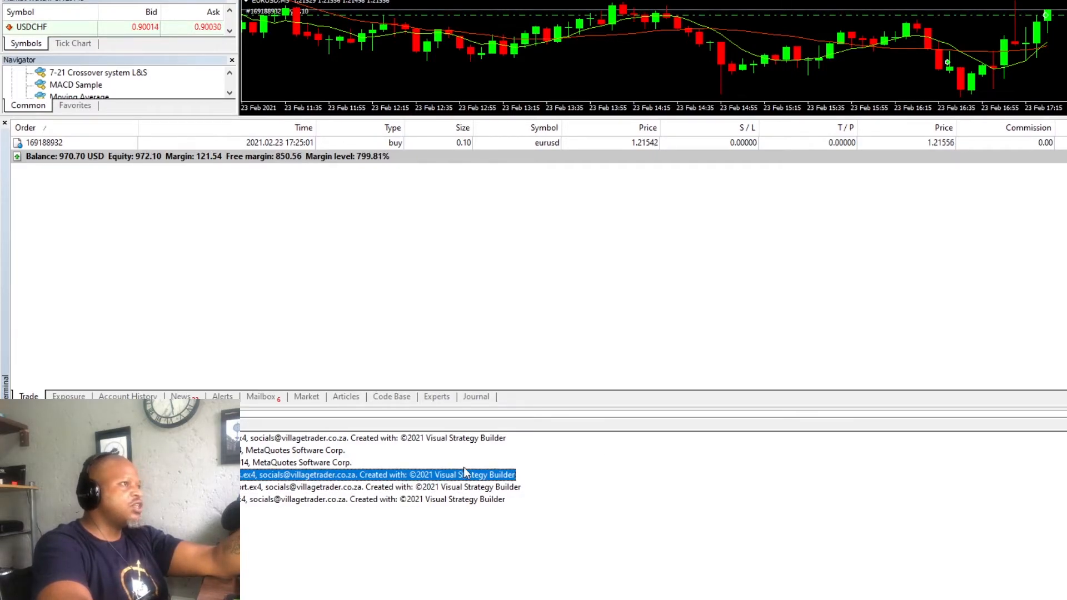
pyautogui.click(518, 476)
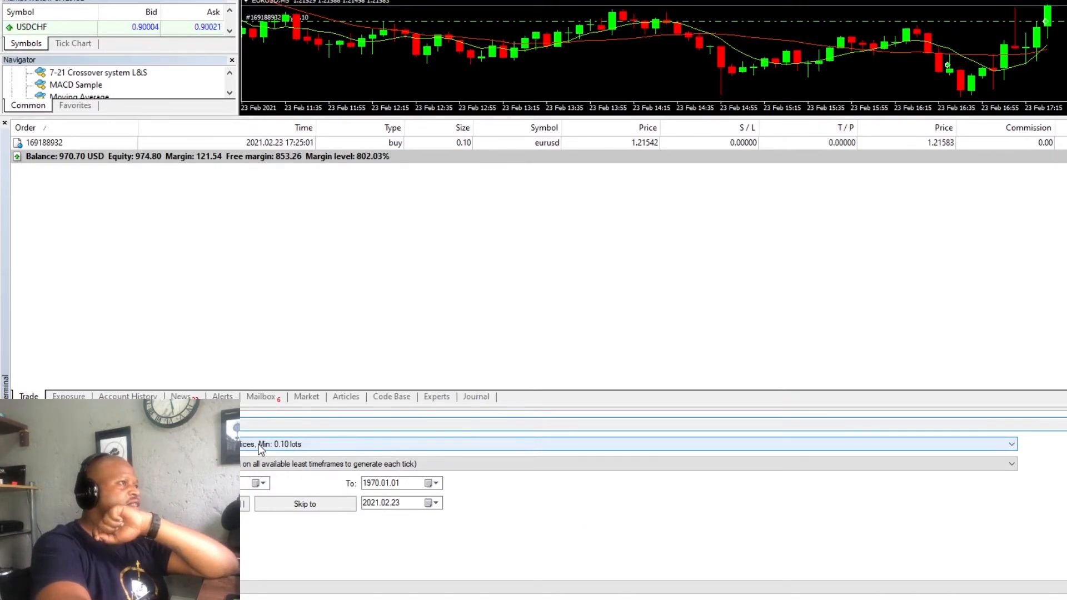
# - Reduce the height of the Terminal panel to enlarge the EURUSD chart and the Navigator
pyautogui.click(378, 443)
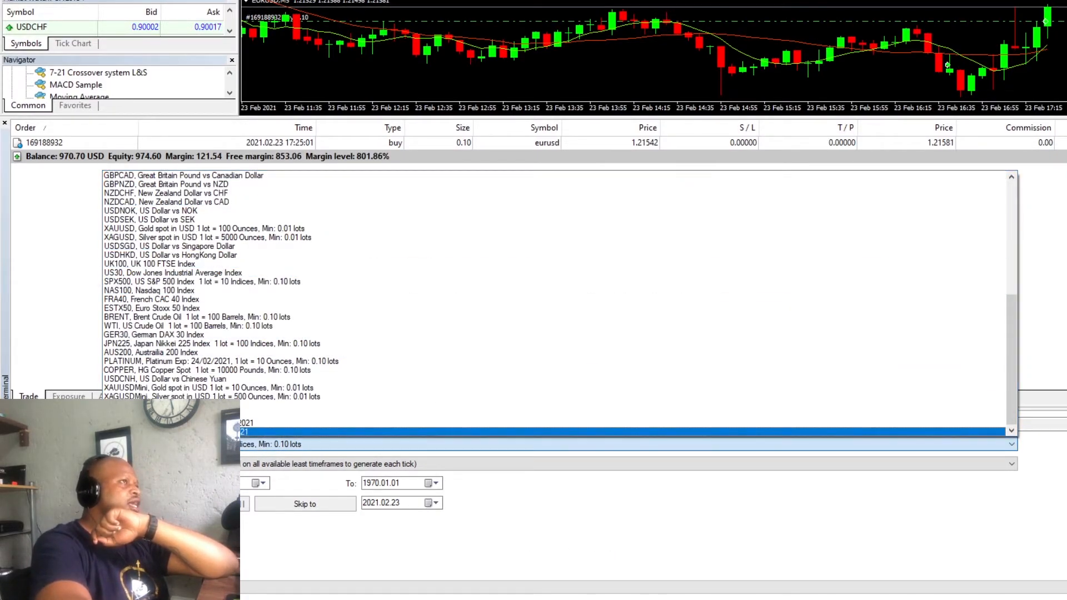
pyautogui.click(597, 588)
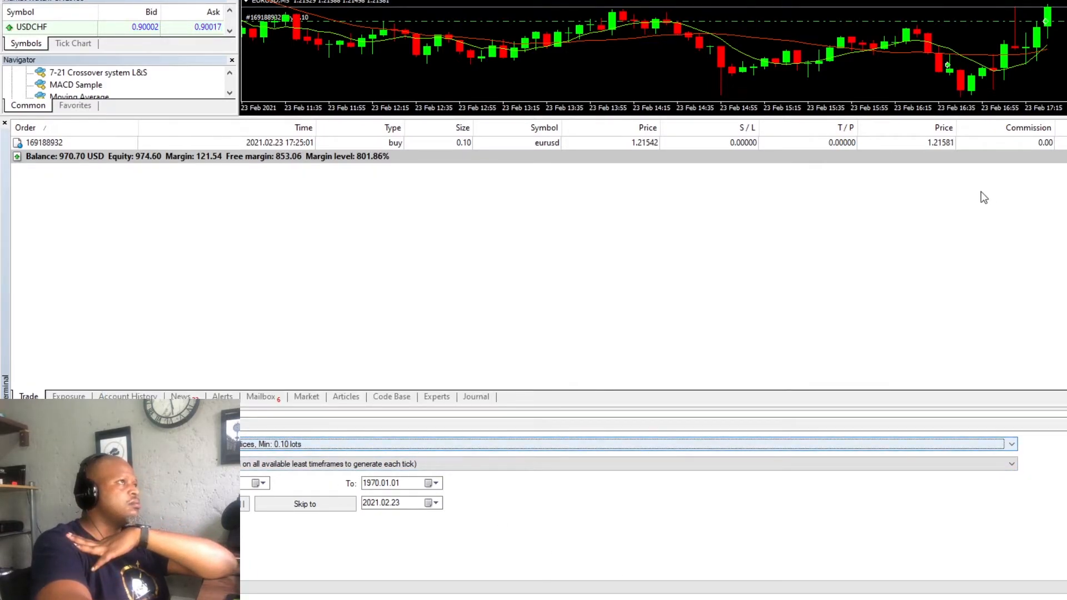
pyautogui.moveTo(972, 120); pyautogui.dragTo(952, 381)
pyautogui.click(591, 206)
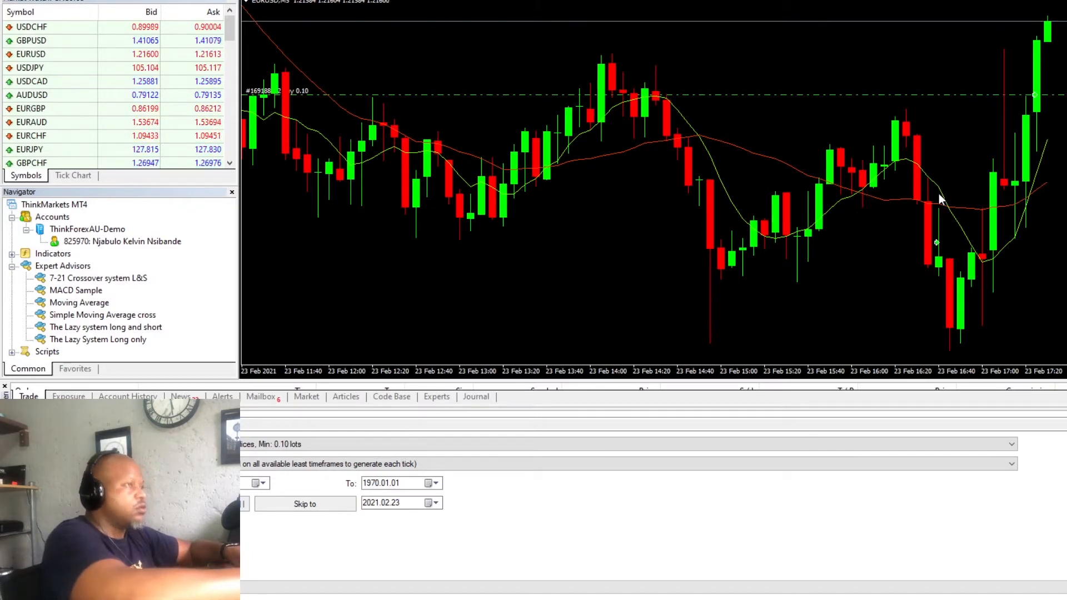
# - Open the EURUSD chart's indicator list and set the OrangeRed Moving Average's period to 60
pyautogui.hotkey('ctrl', 'i')
pyautogui.moveTo(738, 141); pyautogui.dragTo(410, 125)
pyautogui.click(371, 155)
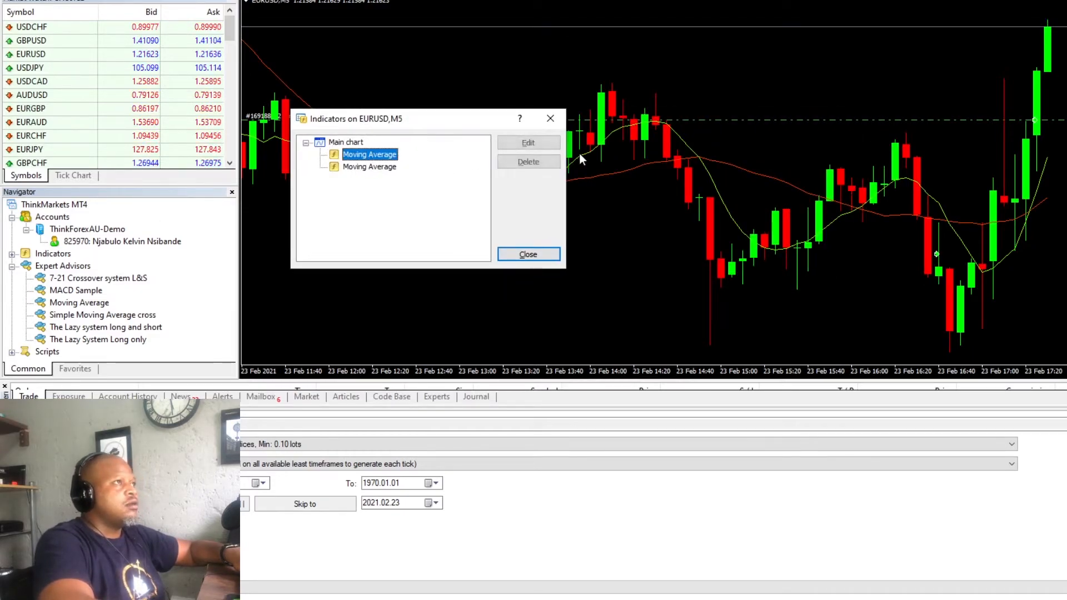
pyautogui.click(528, 142)
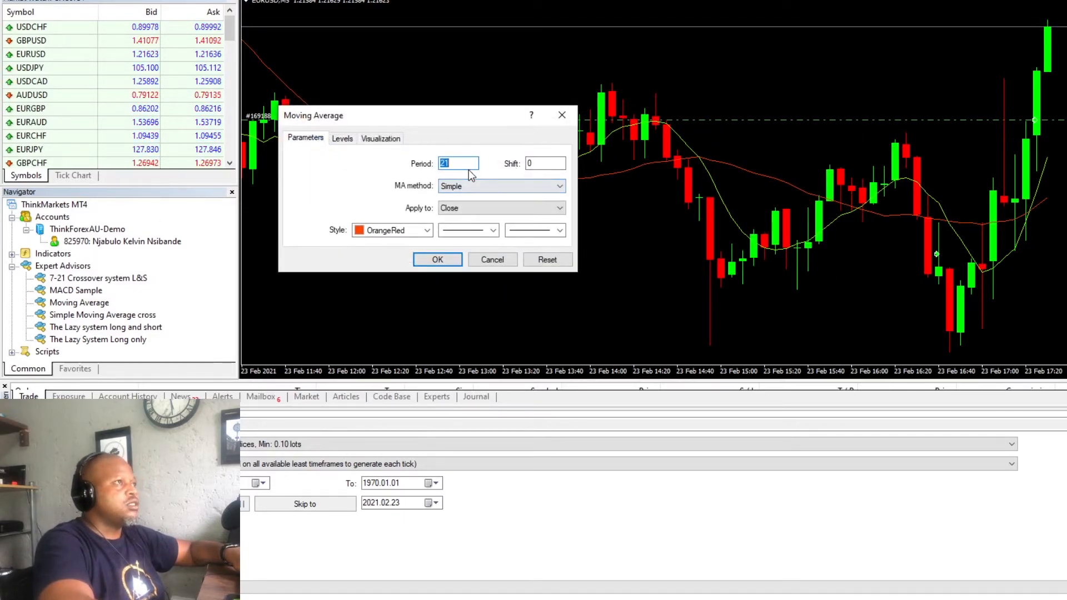
pyautogui.write('60')
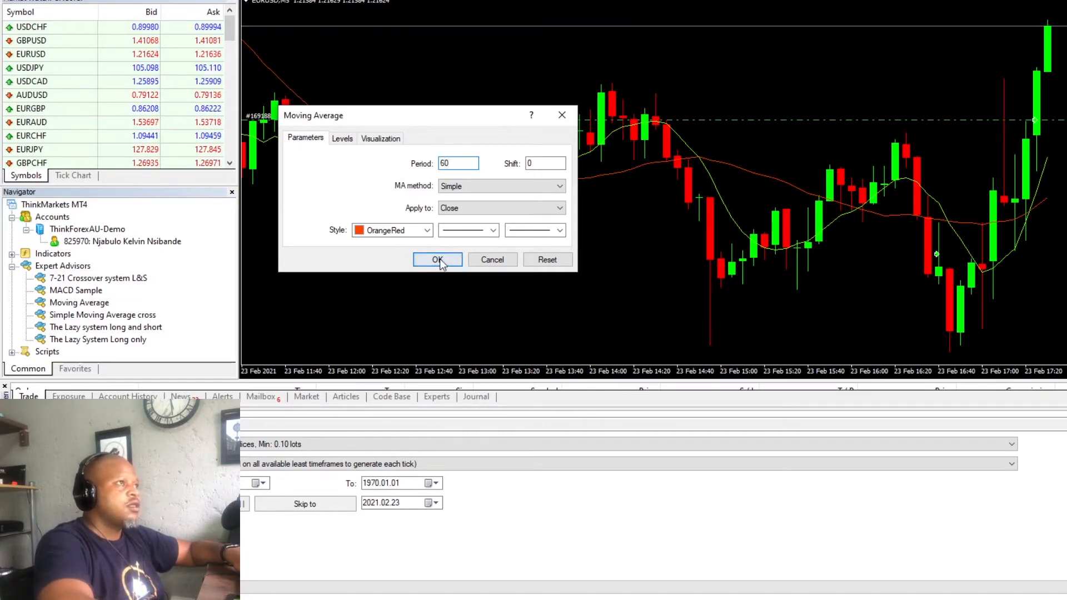
pyautogui.click(437, 260)
# - Set the Chartreuse Moving Average's period to 30 and close the indicator list
pyautogui.click(348, 167)
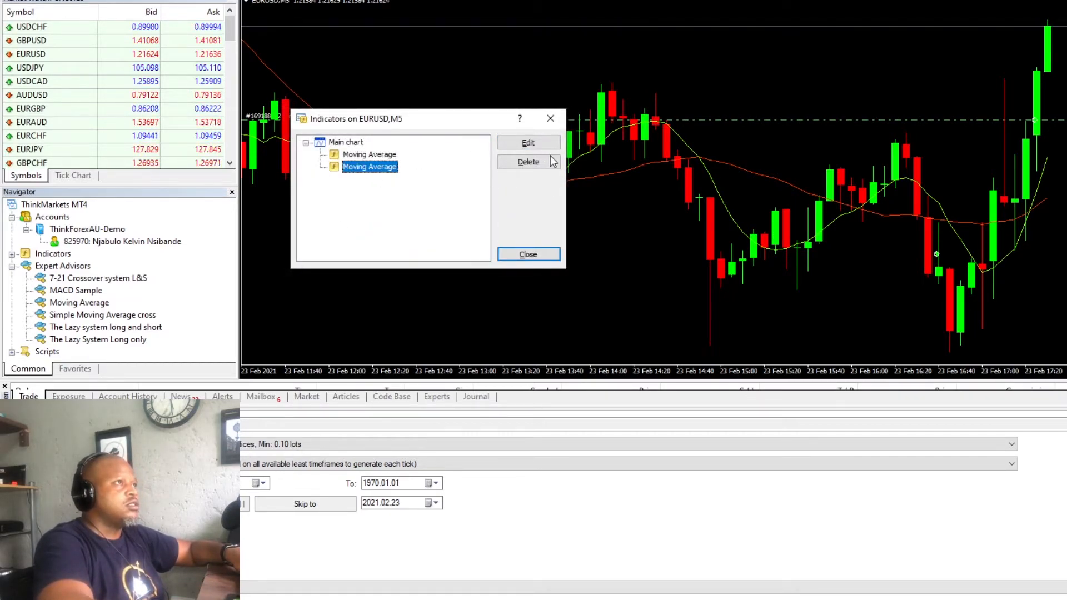
pyautogui.click(528, 142)
pyautogui.write('30')
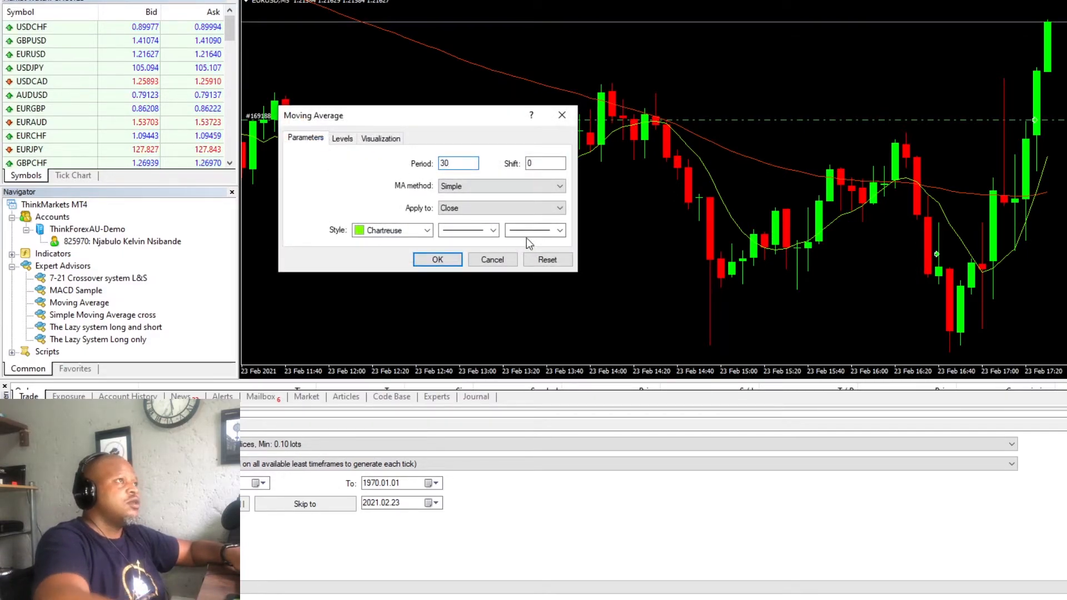
pyautogui.click(437, 259)
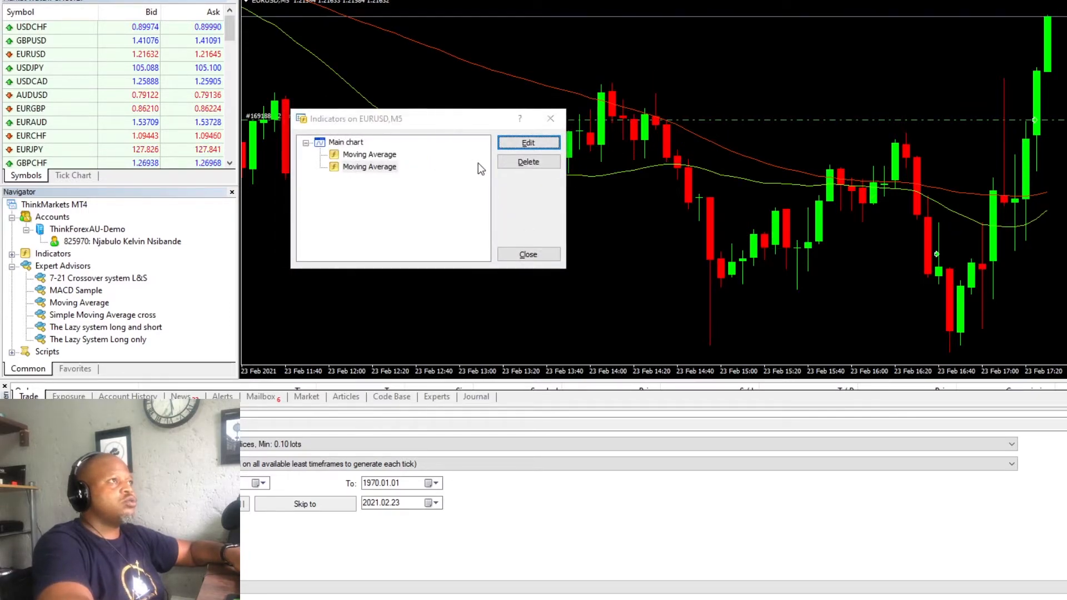
pyautogui.click(550, 119)
# - Save the chart setup as a template over the existing Tester template file
pyautogui.click(573, 0)
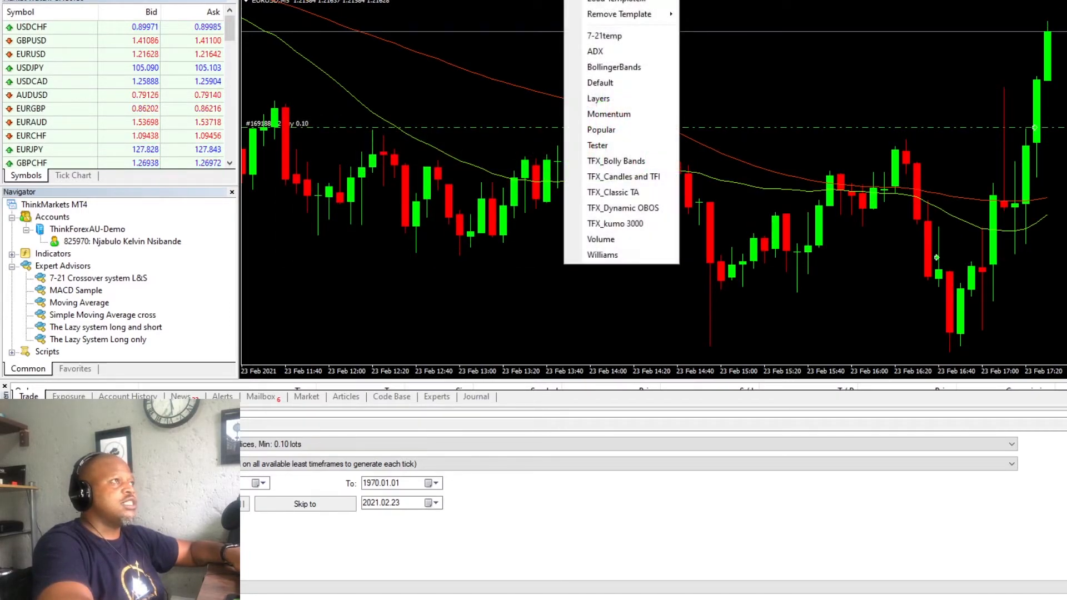
pyautogui.moveTo(646, 16)
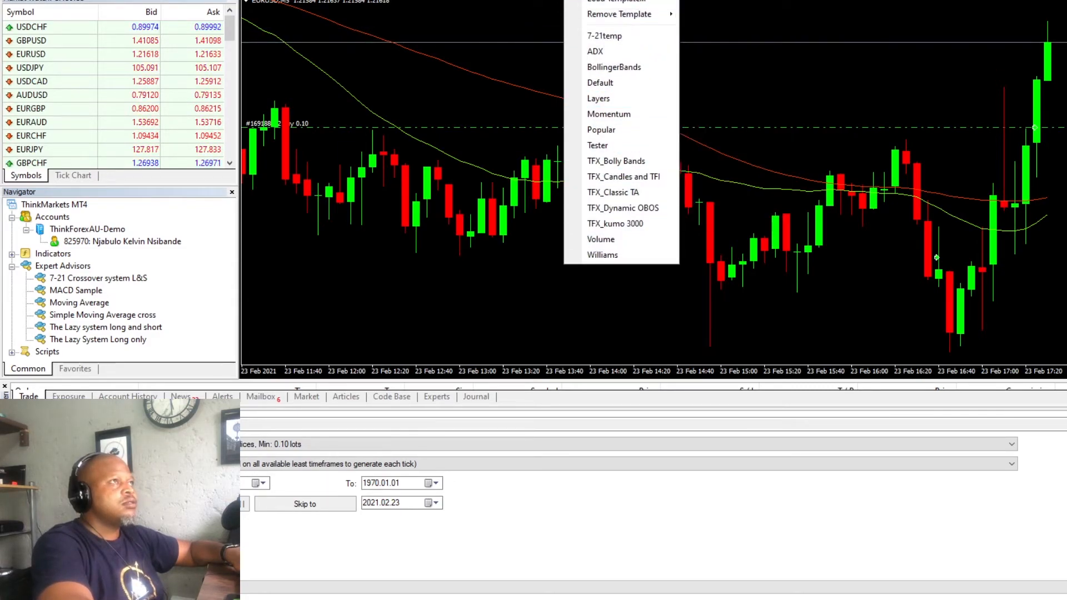
pyautogui.click(622, 0)
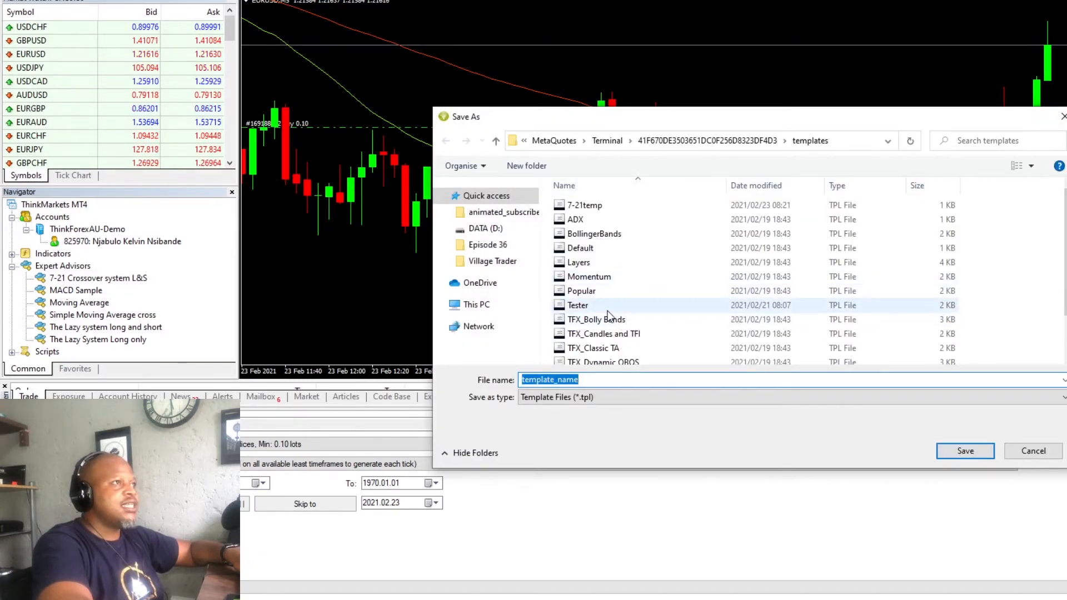
pyautogui.click(608, 311)
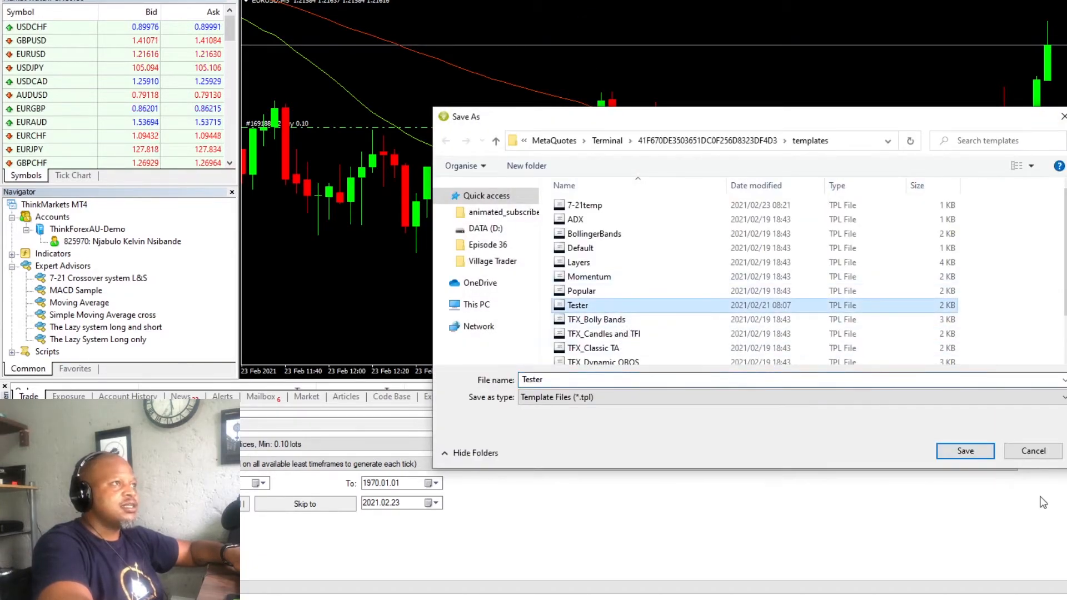
pyautogui.click(964, 451)
pyautogui.click(672, 287)
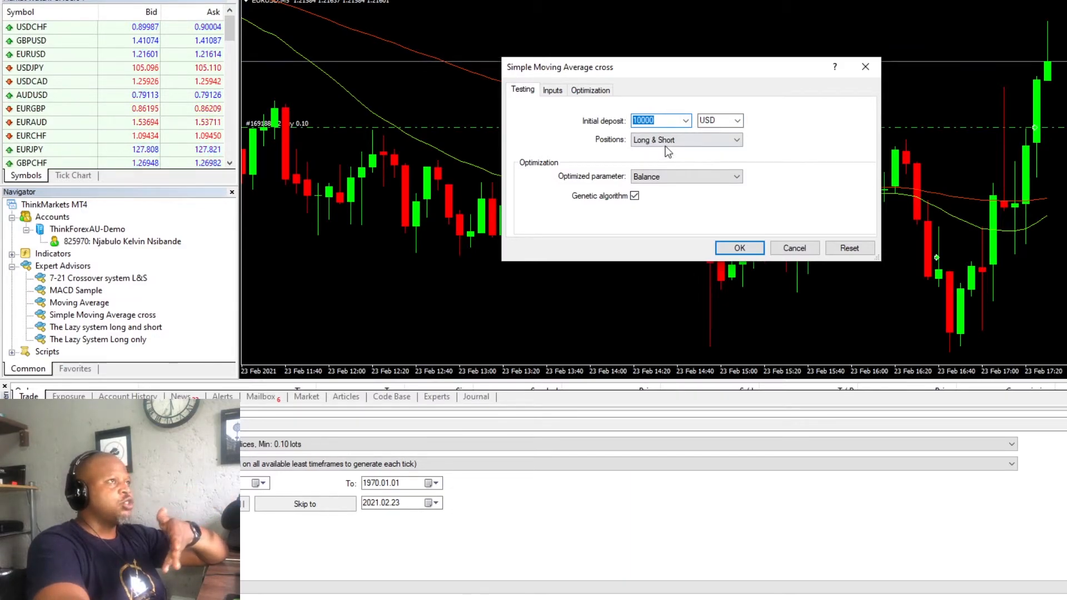
# - Accept the Simple Moving Average cross testing properties with a 10000 USD initial deposit and Long & Short positions
pyautogui.click(671, 121)
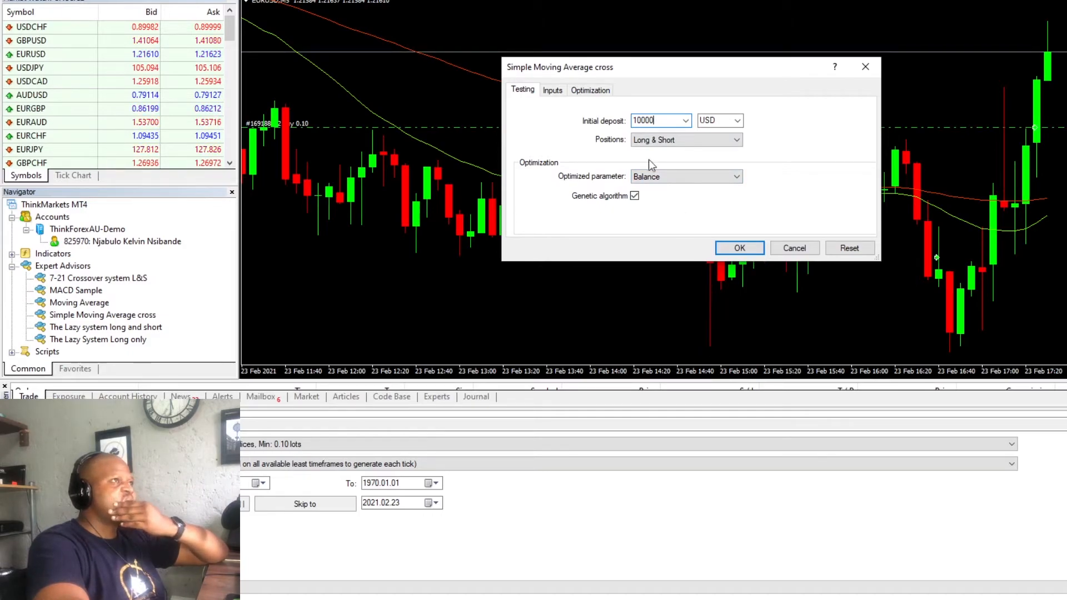
pyautogui.click(739, 248)
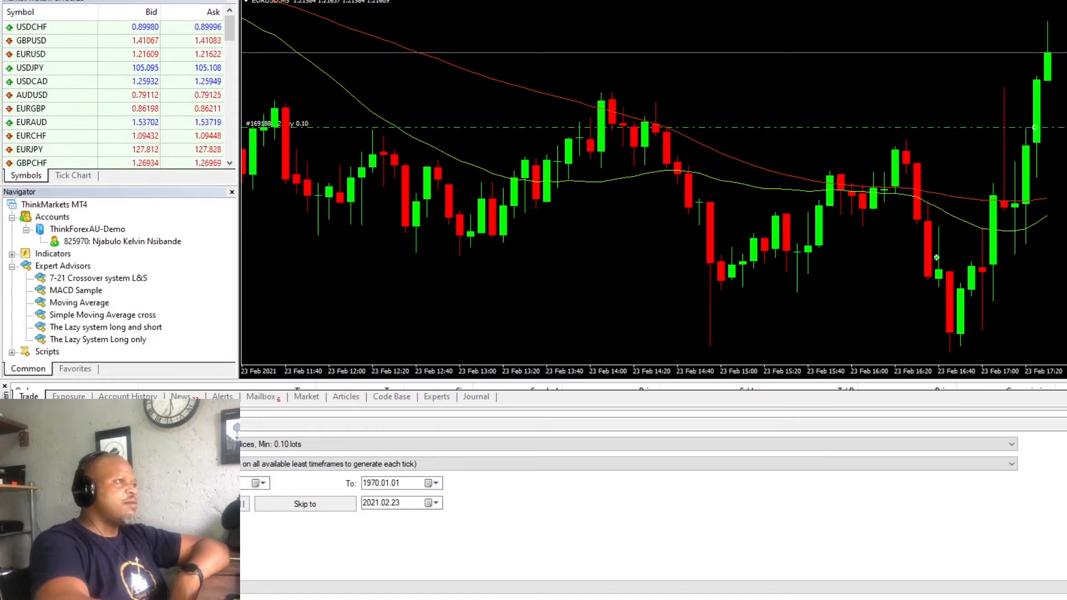
# - Set the backtest's start date to early January 2021
pyautogui.click(257, 483)
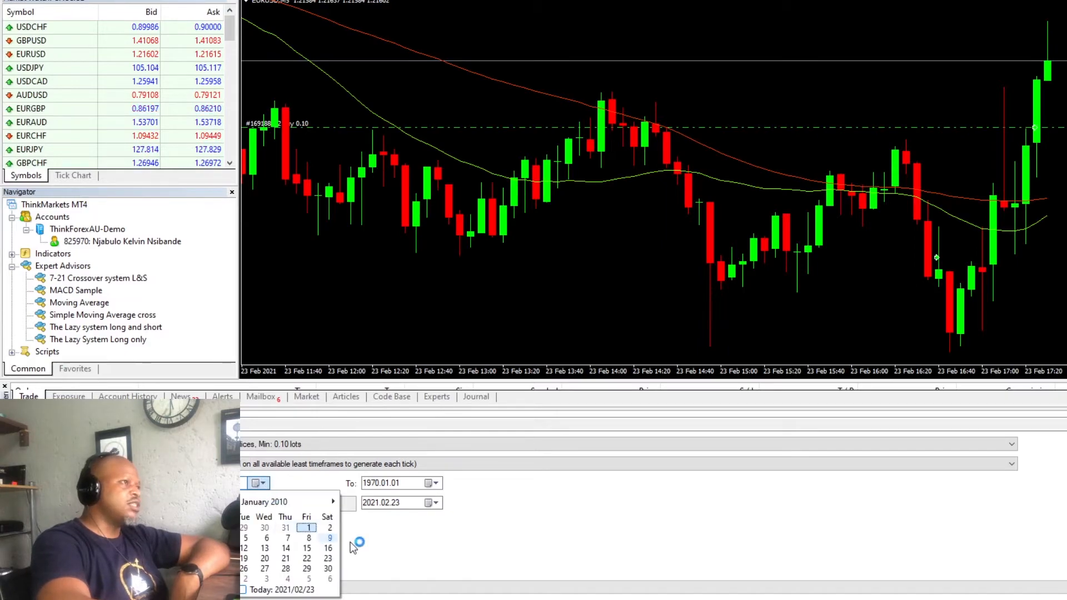
pyautogui.click(332, 501)
pyautogui.click(332, 502)
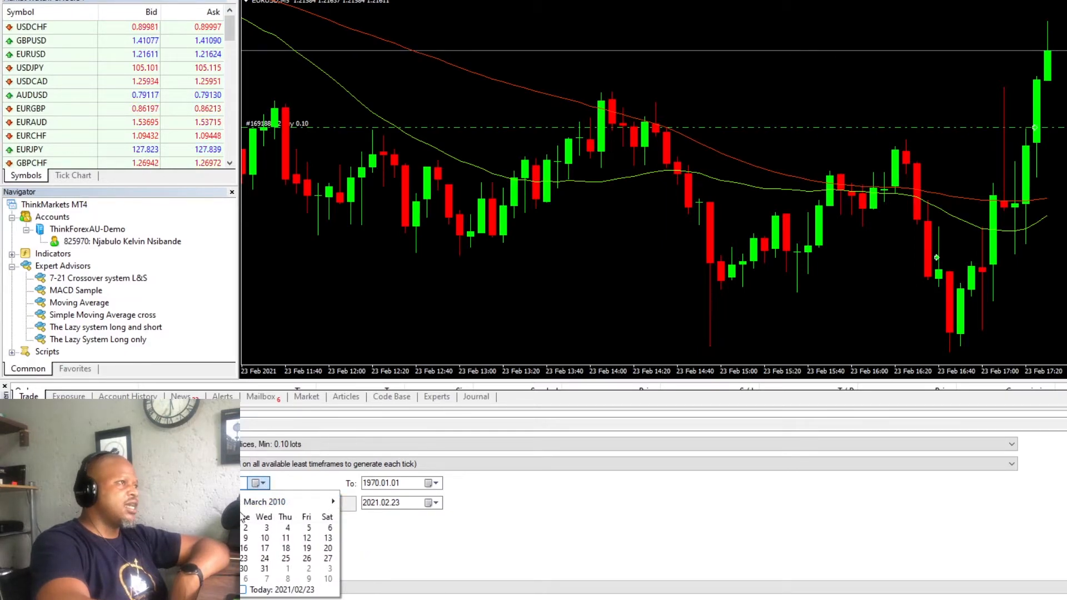
pyautogui.click(269, 503)
pyautogui.click(283, 502)
pyautogui.click(285, 502)
pyautogui.click(321, 524)
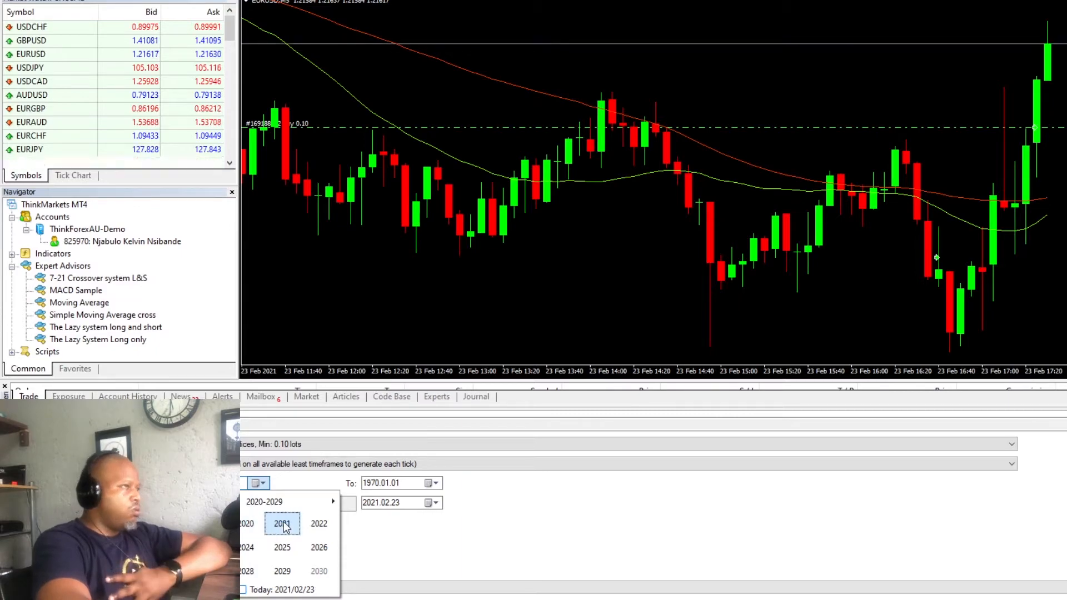
pyautogui.click(282, 525)
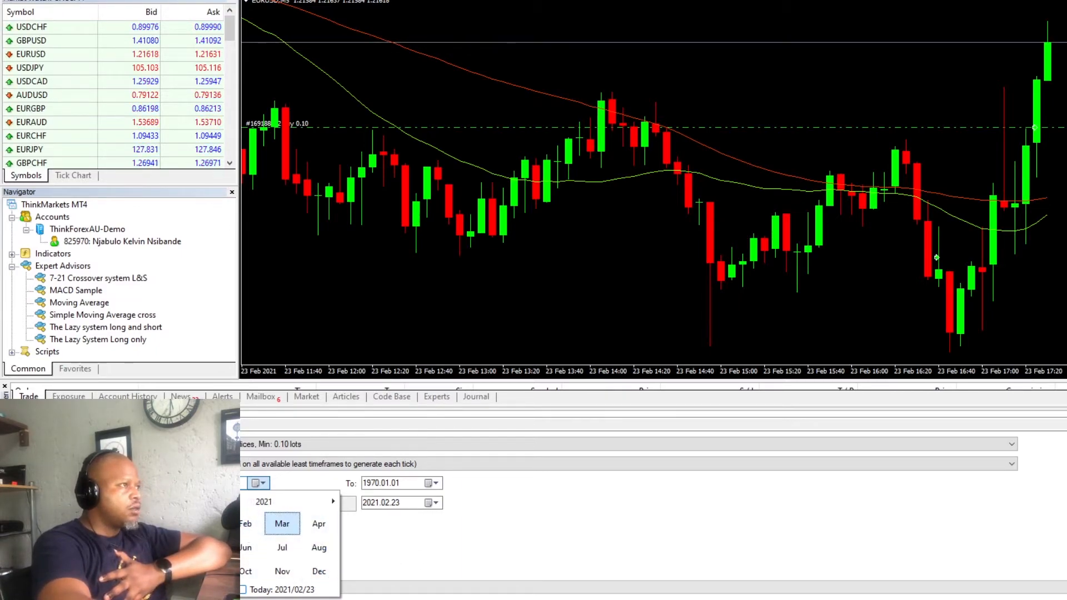
pyautogui.click(209, 524)
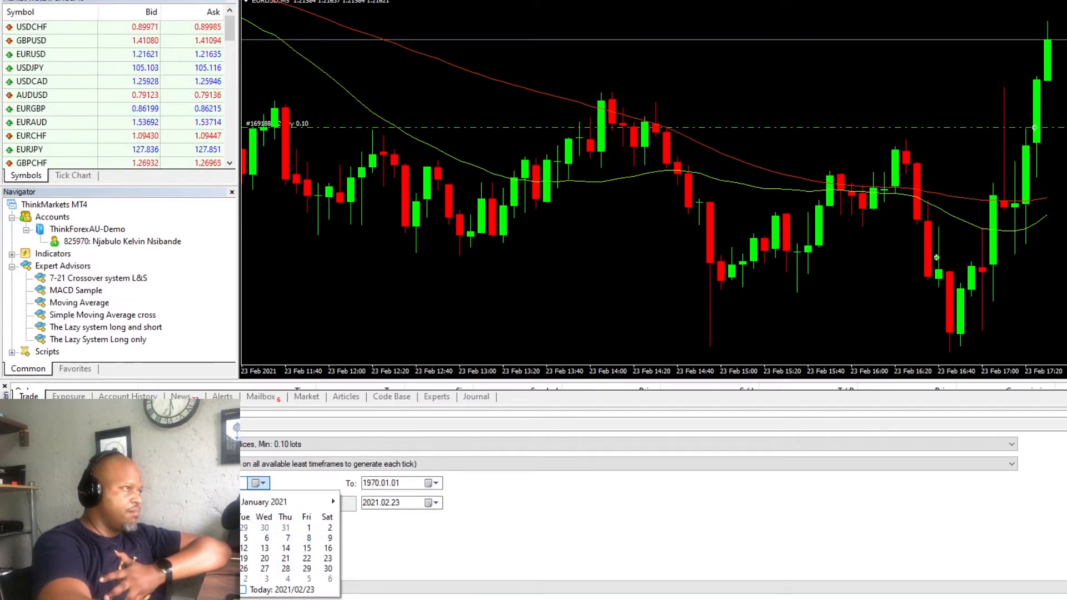
pyautogui.click(223, 538)
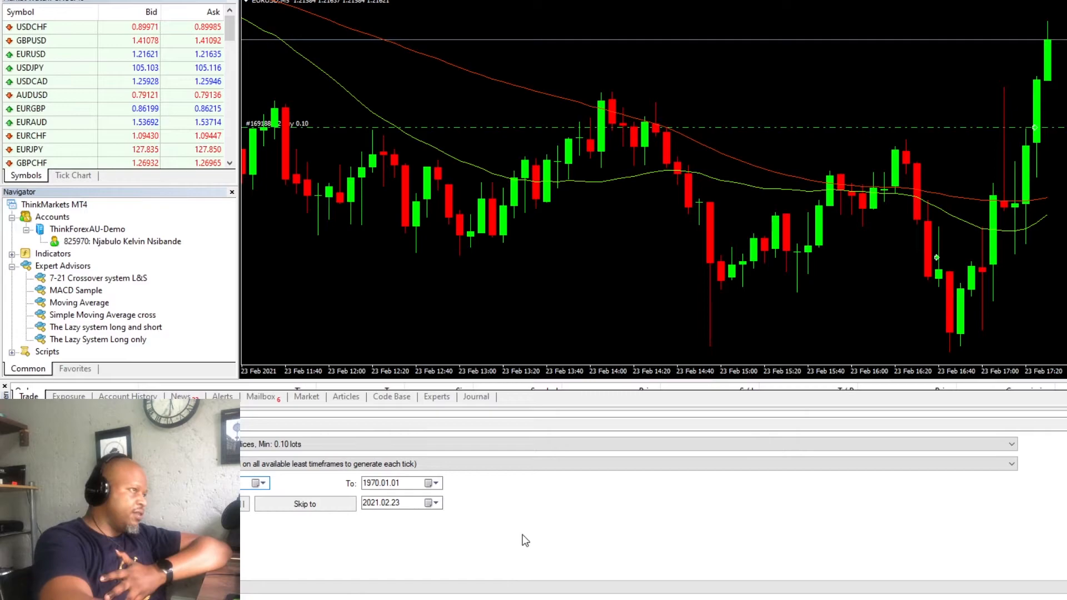
# - Set the backtest's end date to 2021.01.29
pyautogui.click(441, 482)
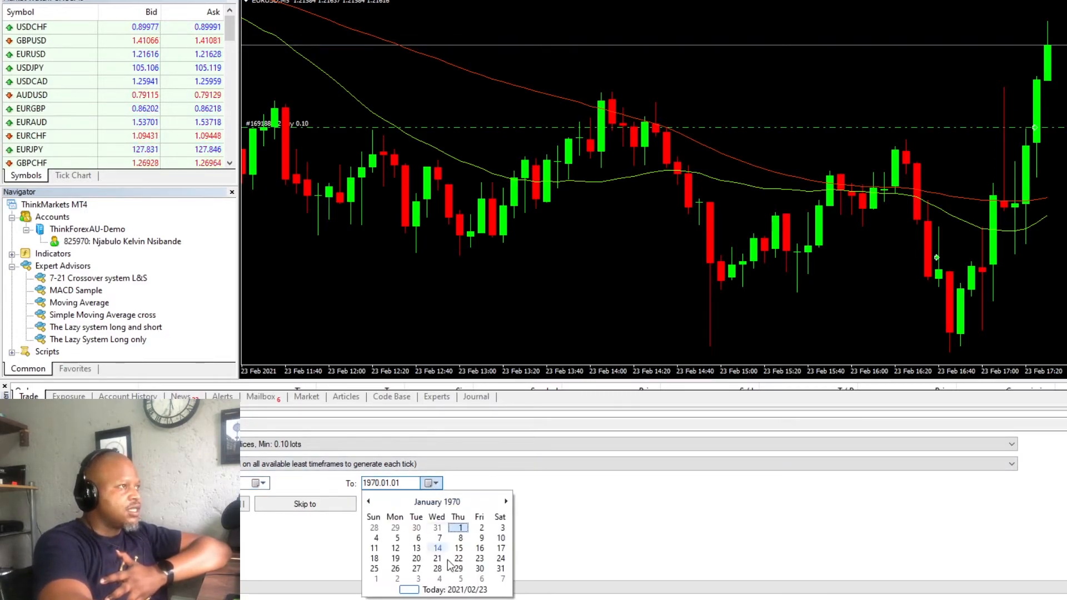
pyautogui.click(435, 503)
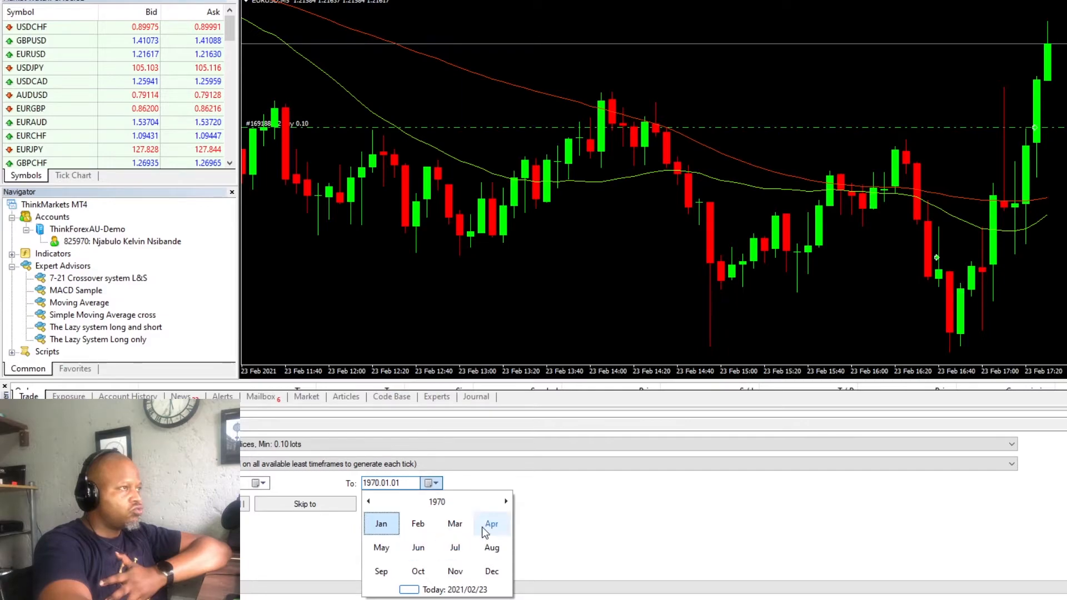
pyautogui.click(437, 502)
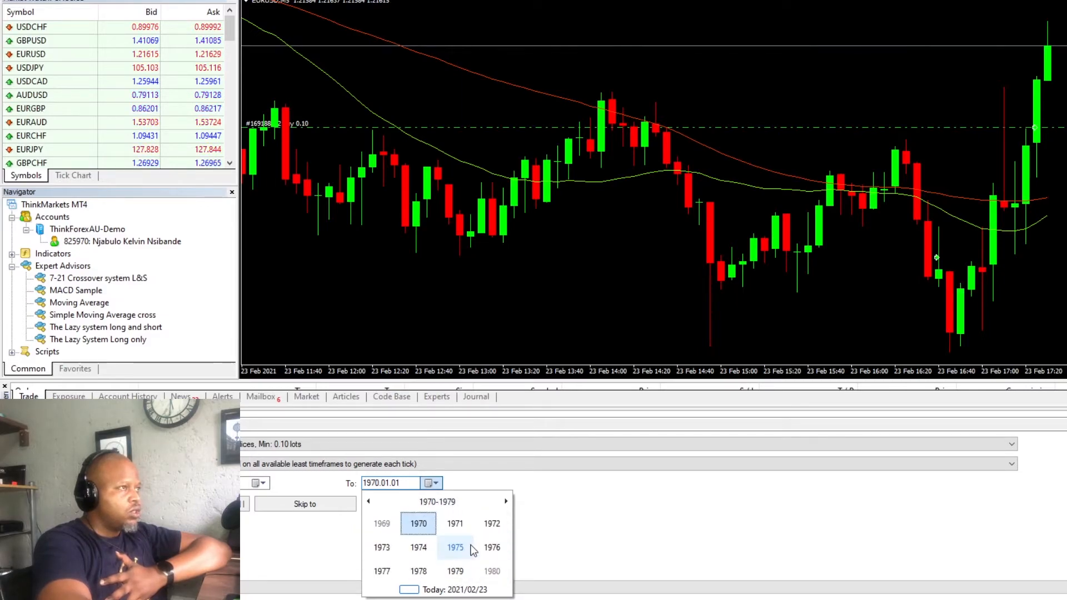
pyautogui.click(438, 502)
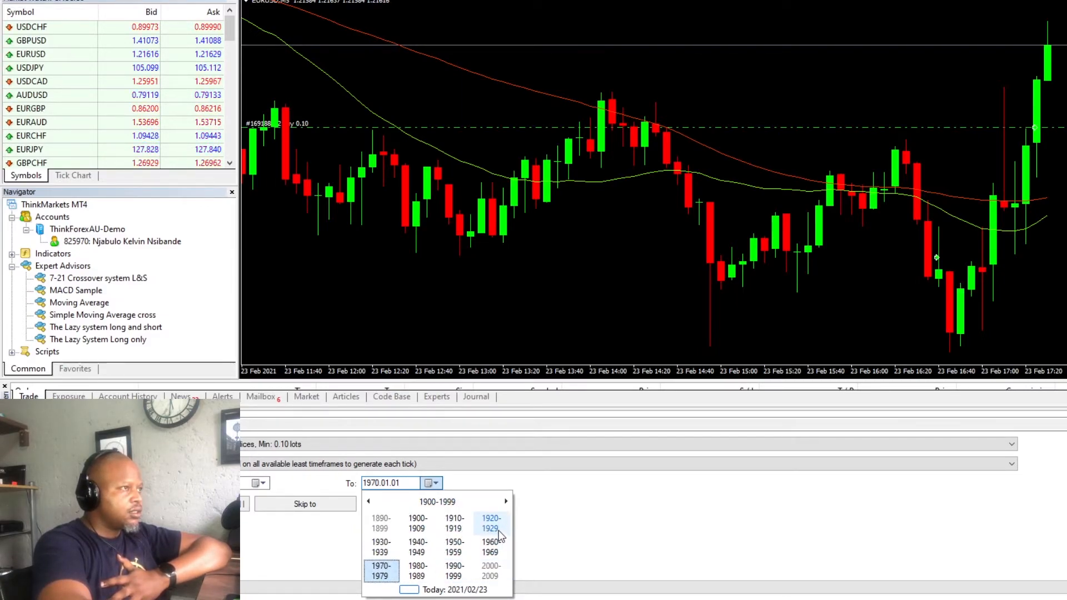
pyautogui.click(491, 570)
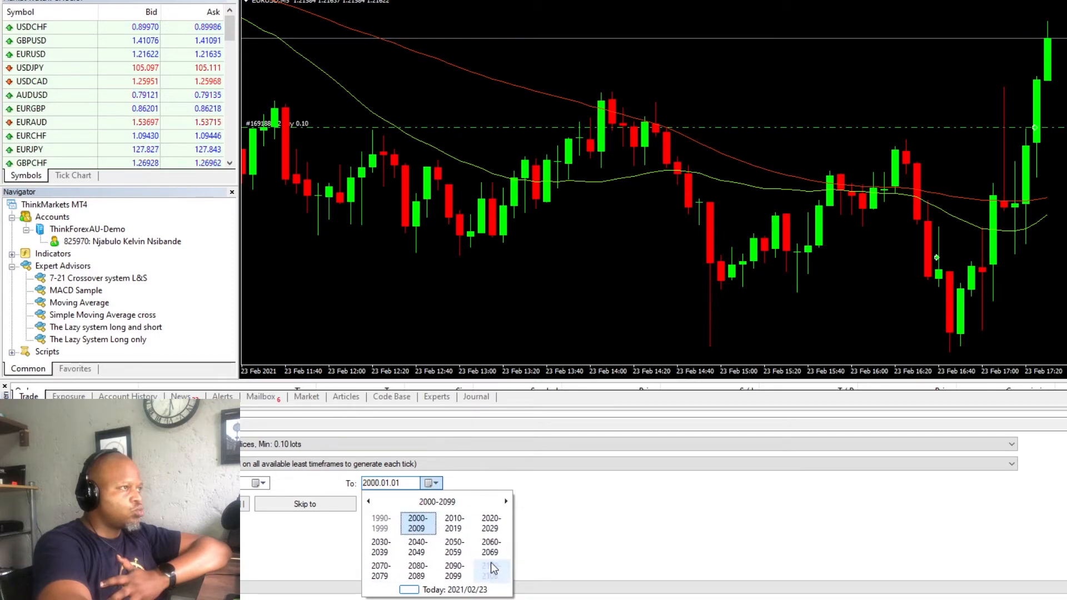
pyautogui.click(487, 528)
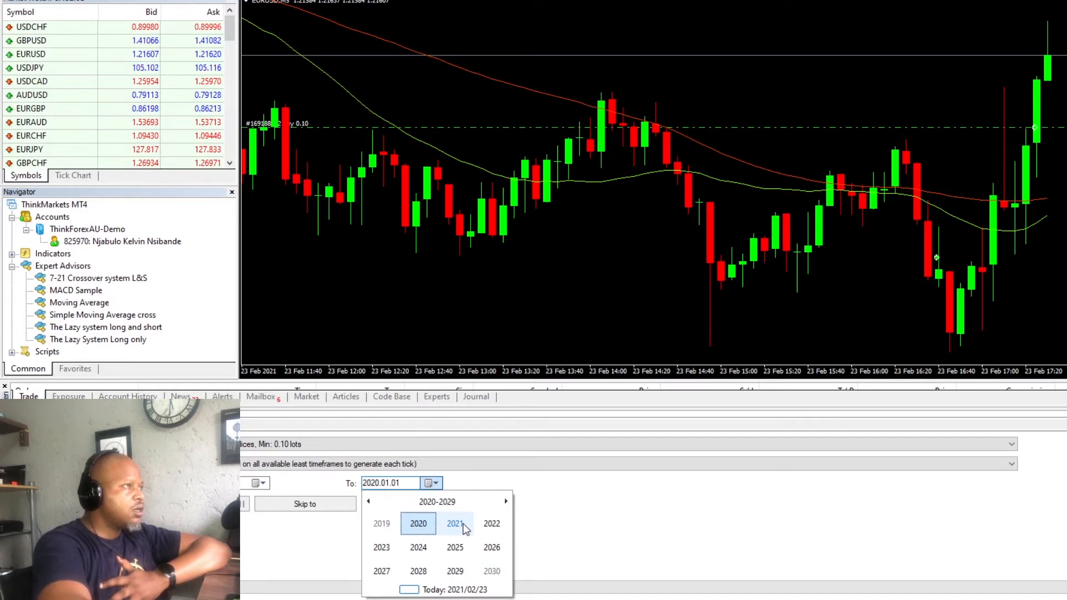
pyautogui.click(465, 528)
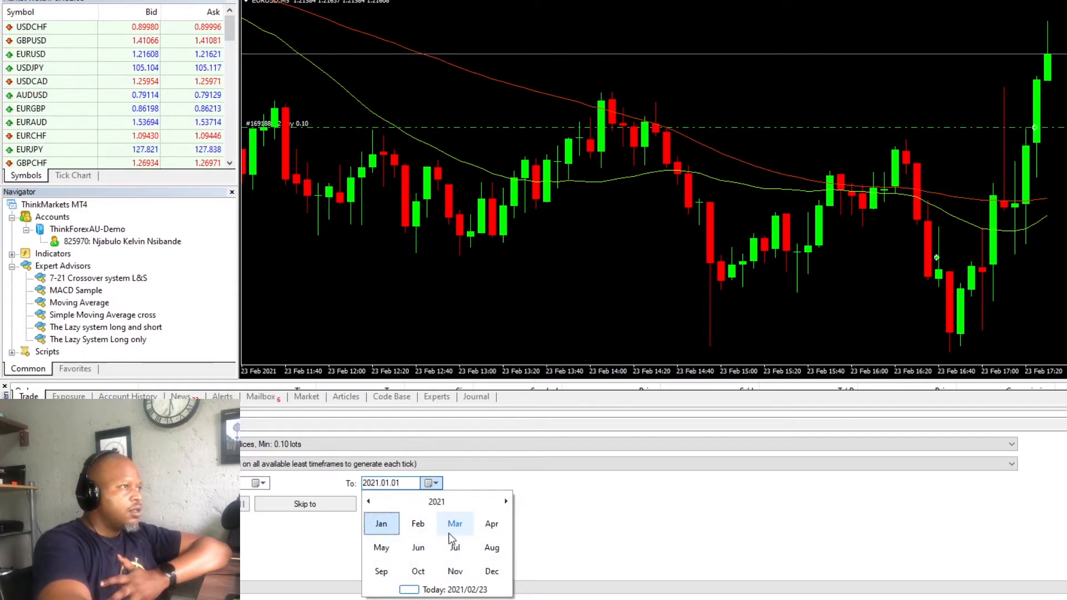
pyautogui.click(383, 524)
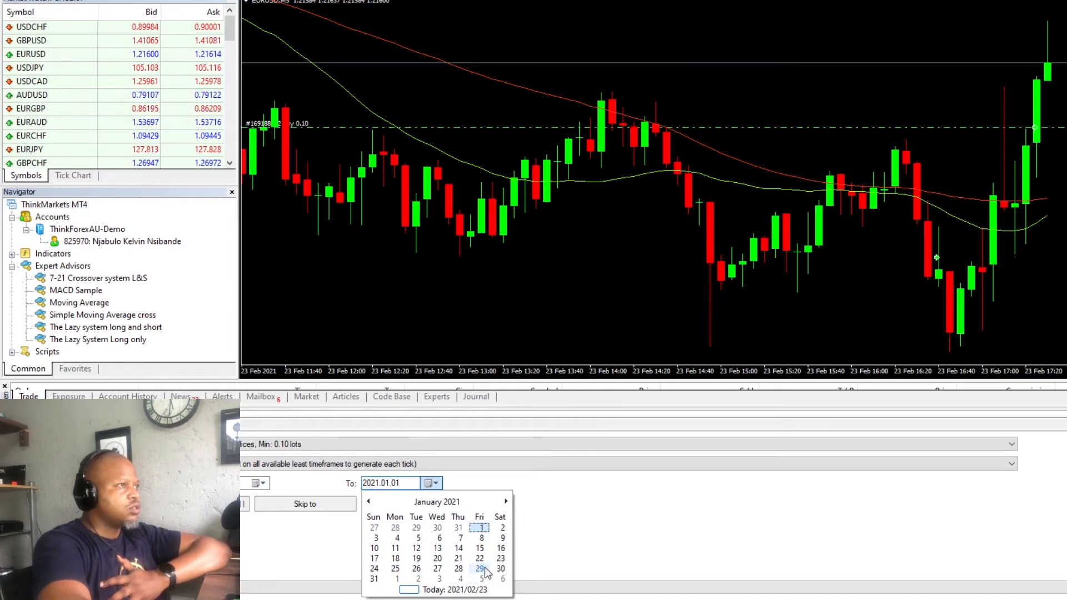
pyautogui.click(480, 568)
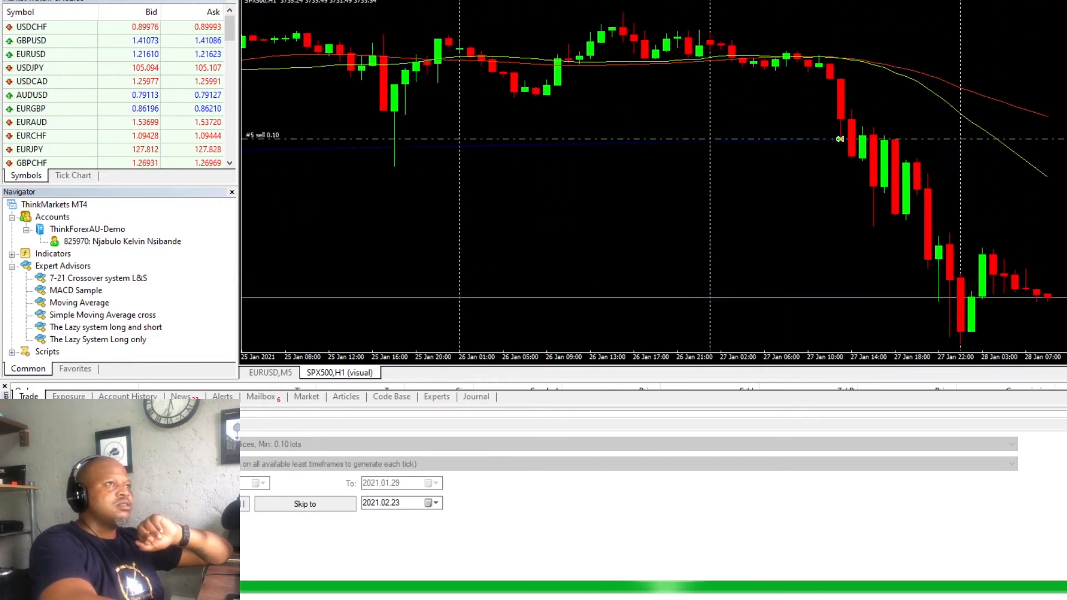
# - Skip the visual backtest ahead to 2021.02.23 and review its graph, trade results, report and earlier trades on the SPX500 chart
pyautogui.click(269, 504)
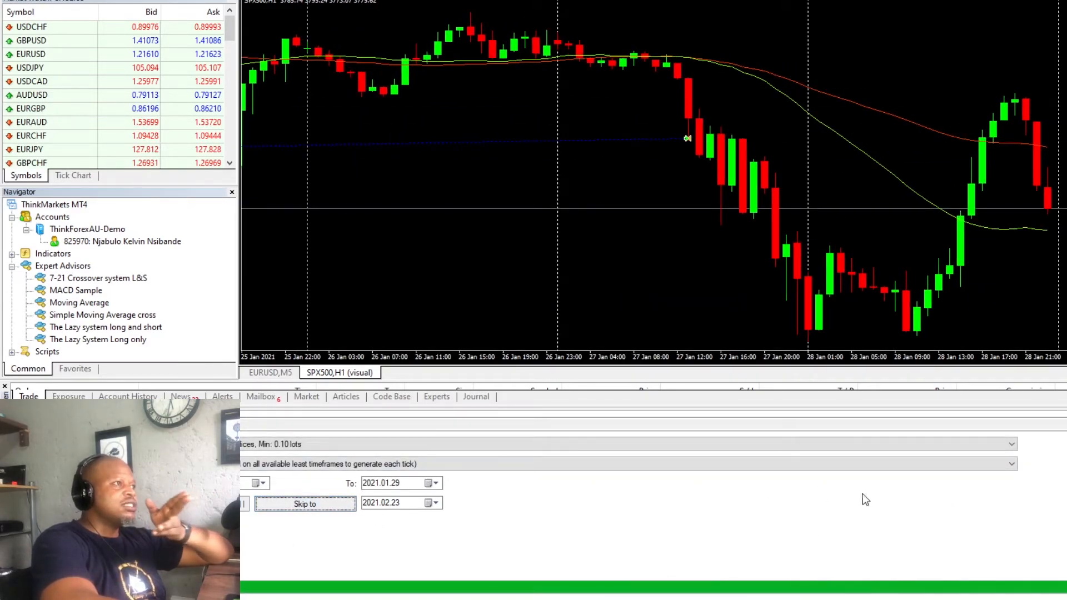
pyautogui.click(102, 599)
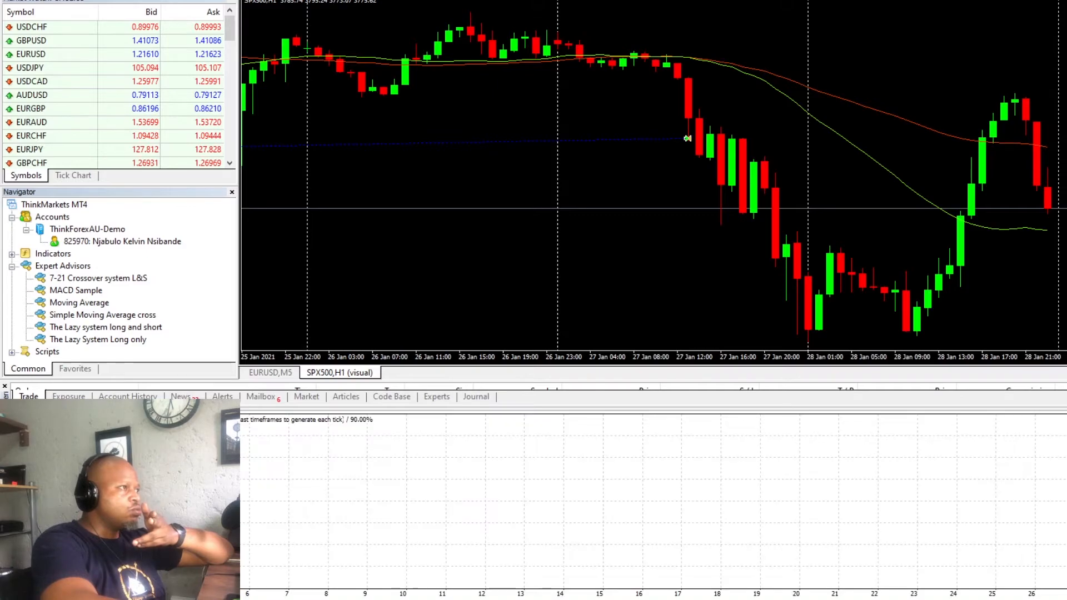
pyautogui.click(69, 598)
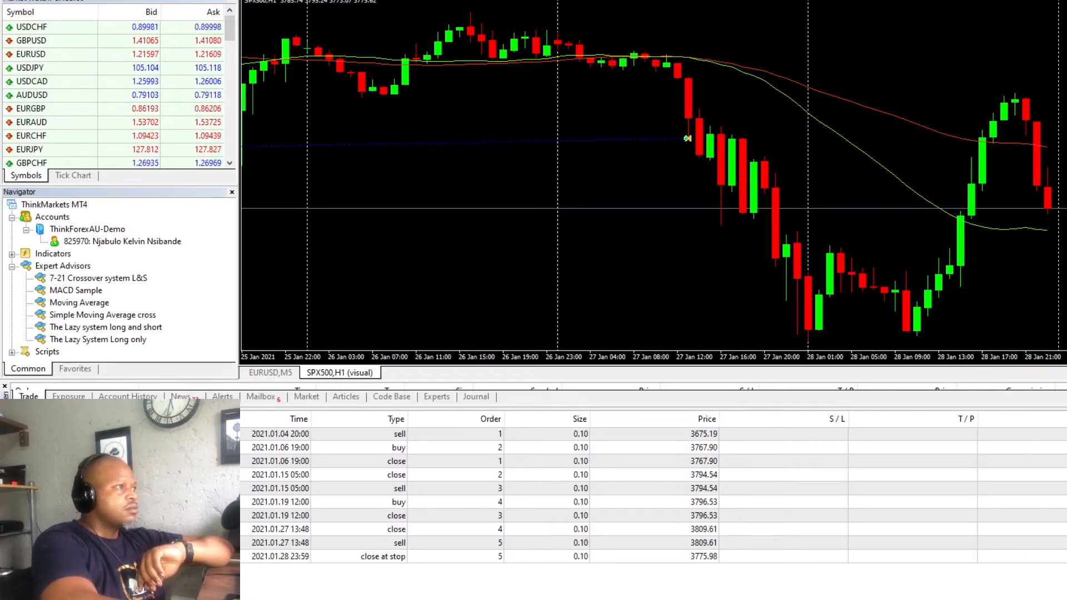
pyautogui.click(102, 598)
pyautogui.click(69, 599)
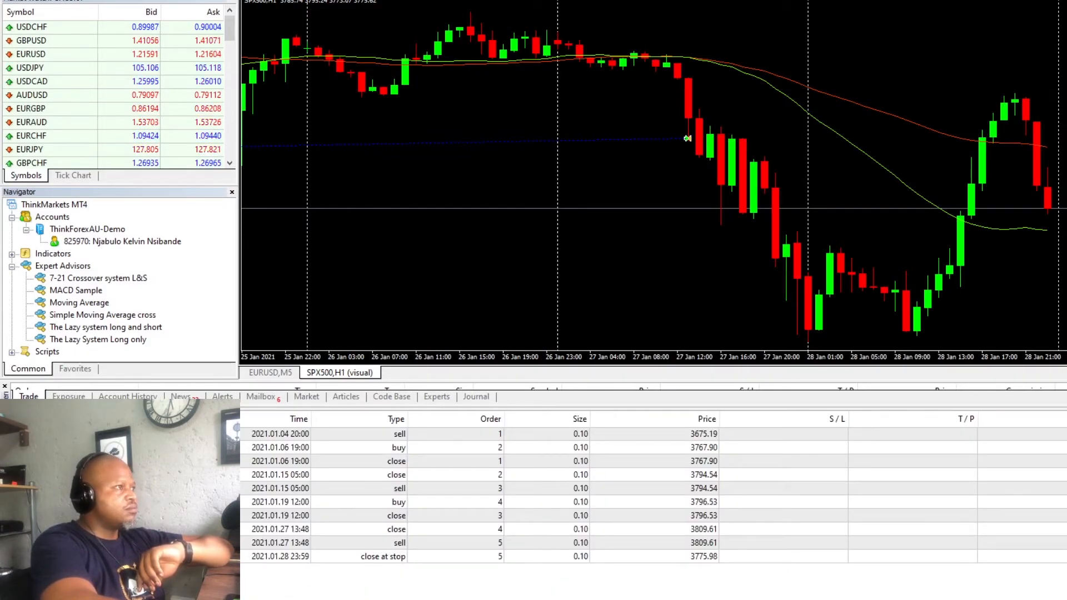
pyautogui.click(133, 599)
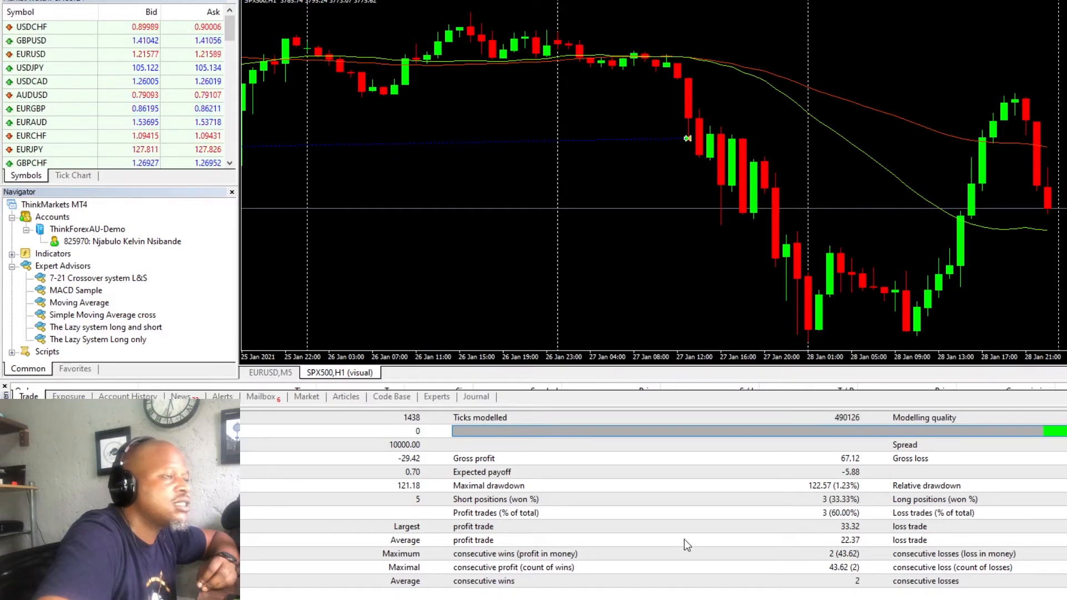
pyautogui.scroll(10, 808, 132)
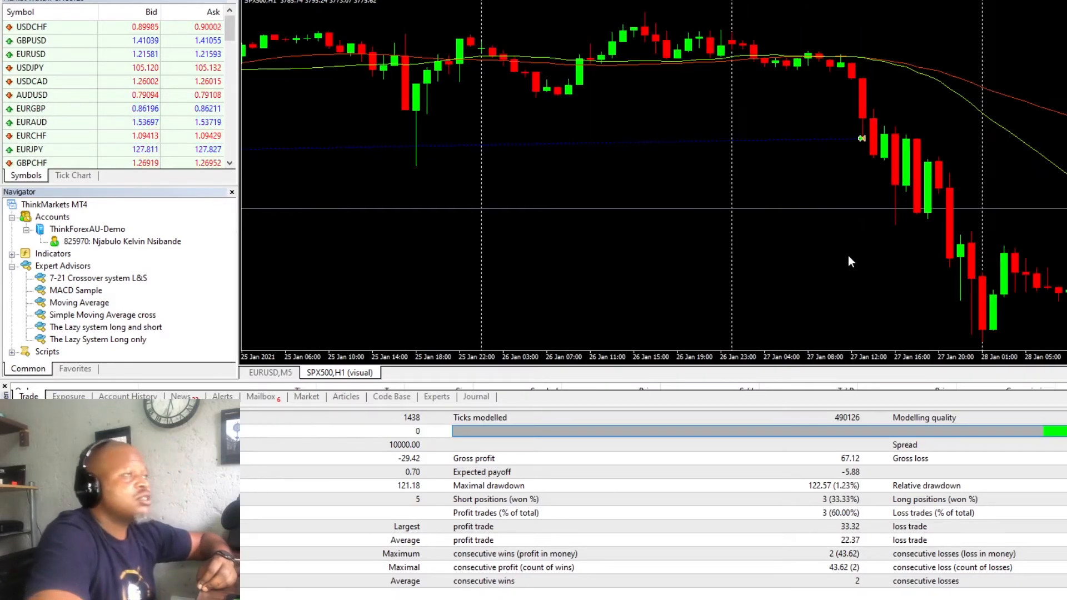
pyautogui.scroll(8, 821, 123)
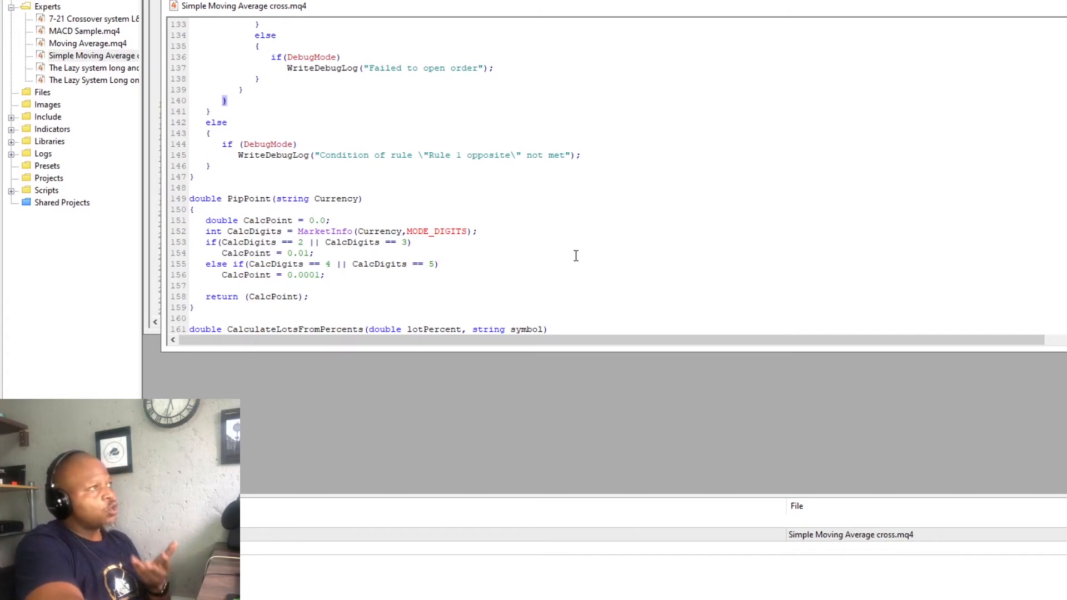
# - Switch to Easy Forex Builder, dismiss the open dialog and review Rule 1's moving average conditions and order actions
pyautogui.moveTo(483, 599)
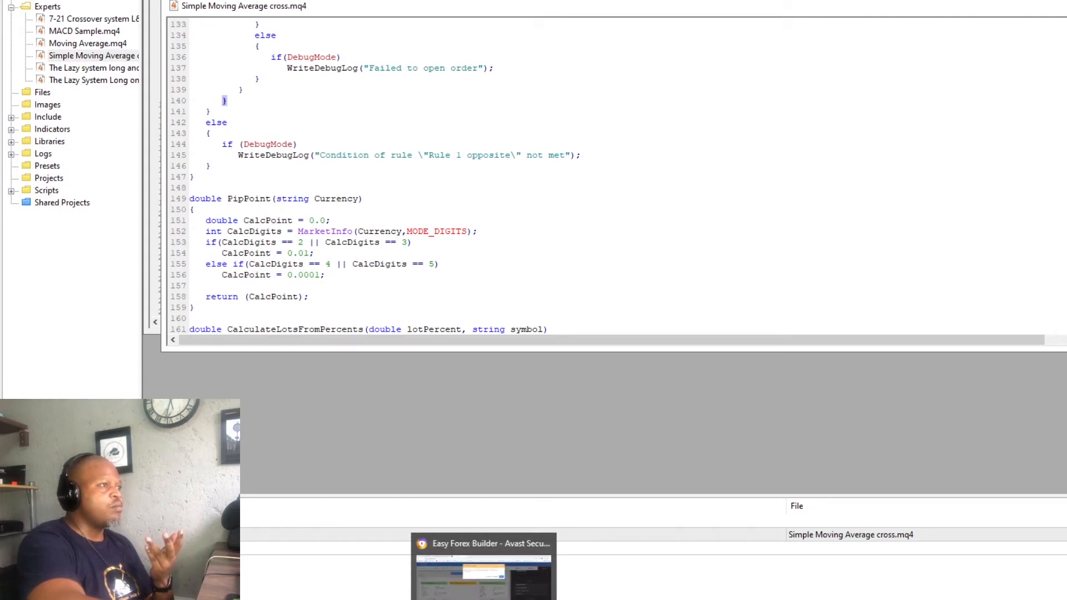
pyautogui.click(484, 578)
pyautogui.click(829, 146)
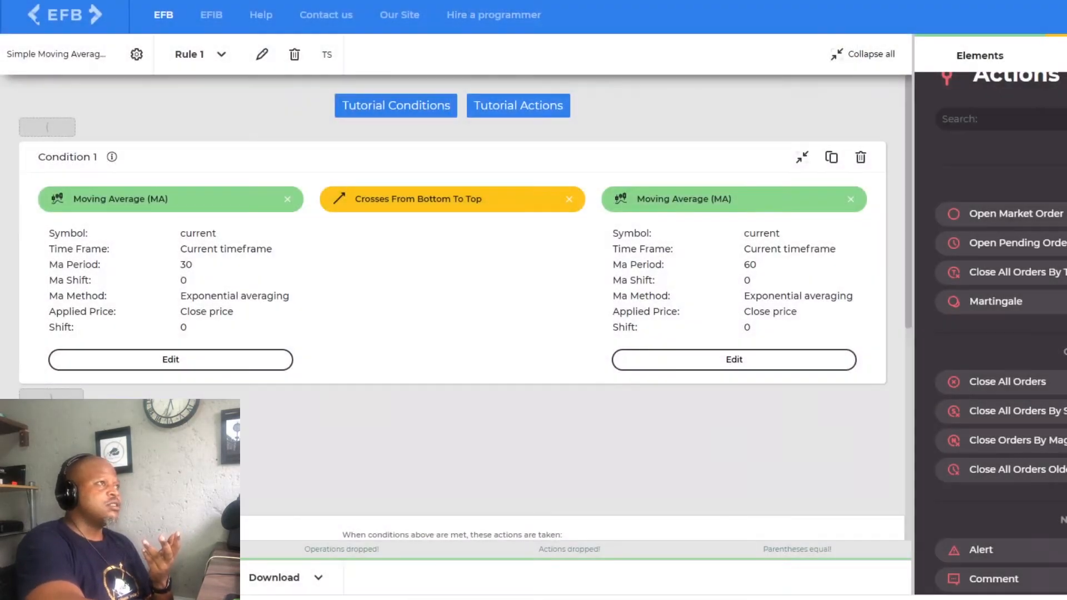
pyautogui.scroll(-7, 328, 356)
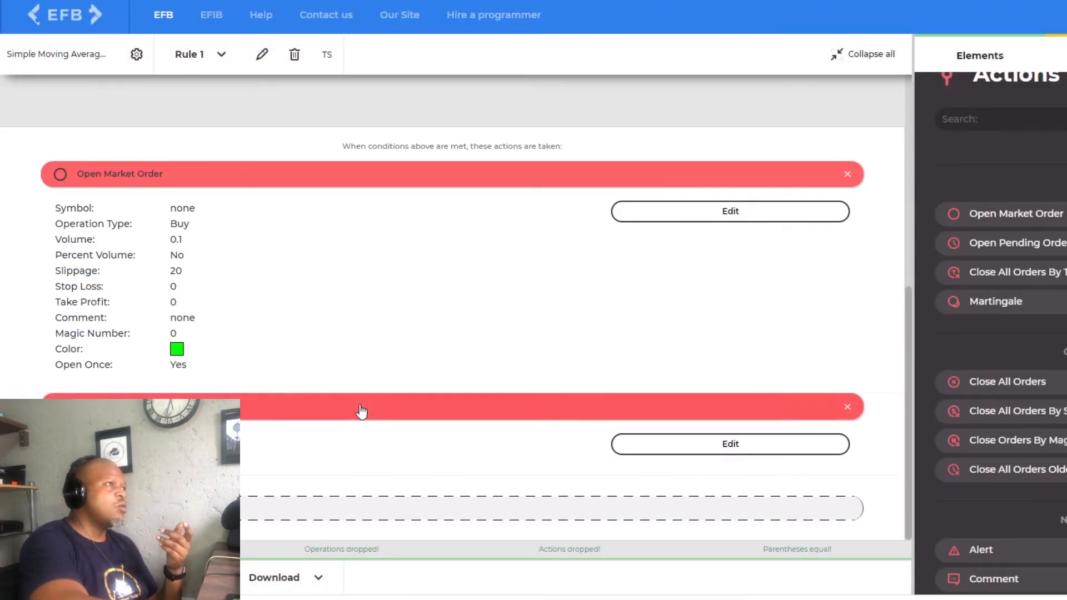
pyautogui.scroll(7, 362, 392)
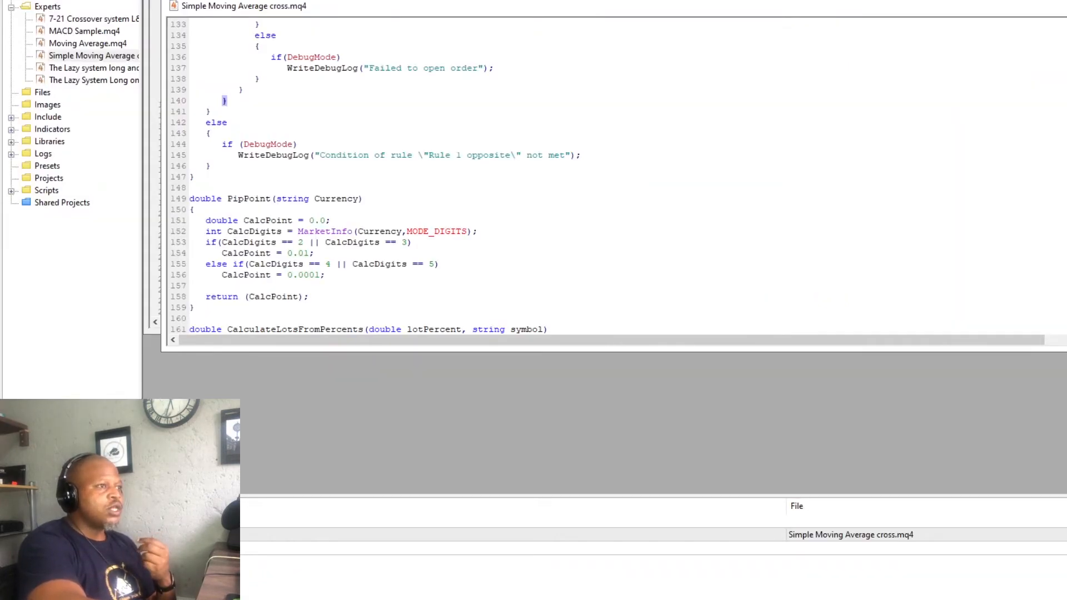
# - Switch to MetaTrader 4, close the strategy tester and find the GER30 symbol in the market watch list
pyautogui.click(811, 592)
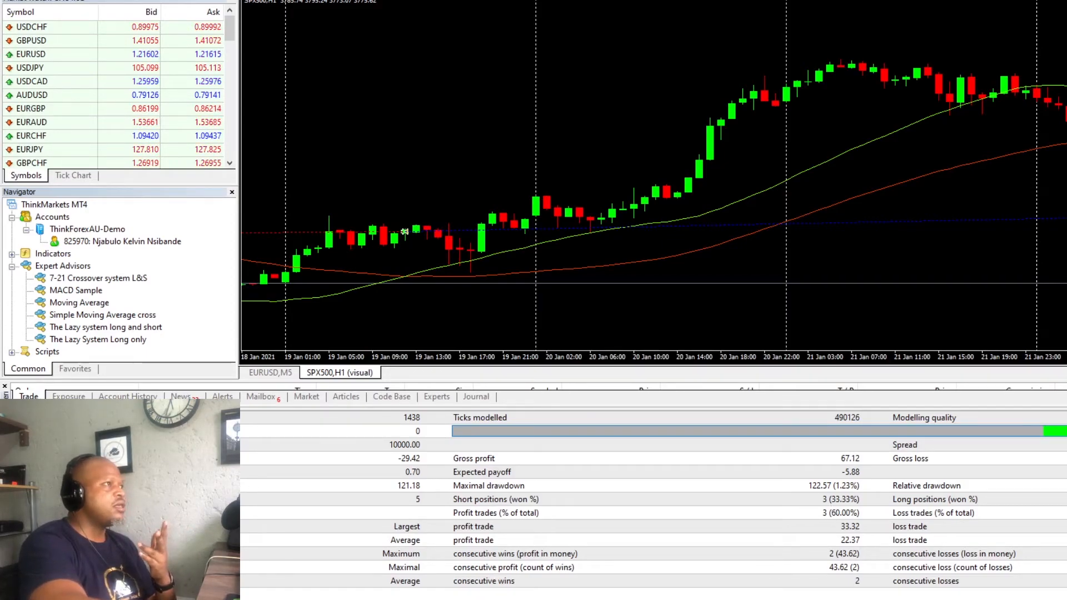
pyautogui.click(4, 412)
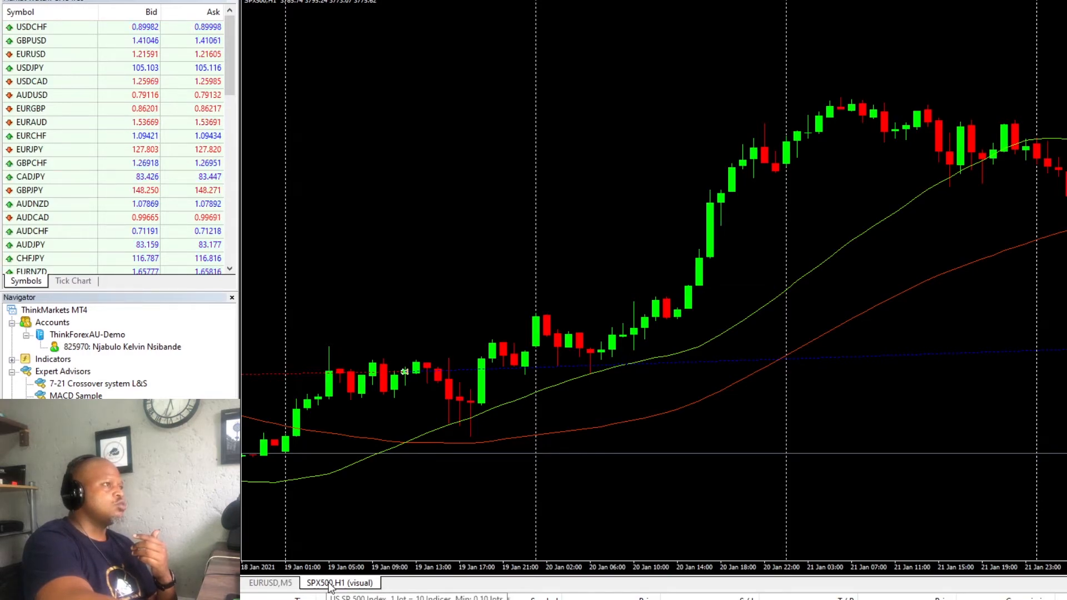
pyautogui.scroll(-6, 79, 219)
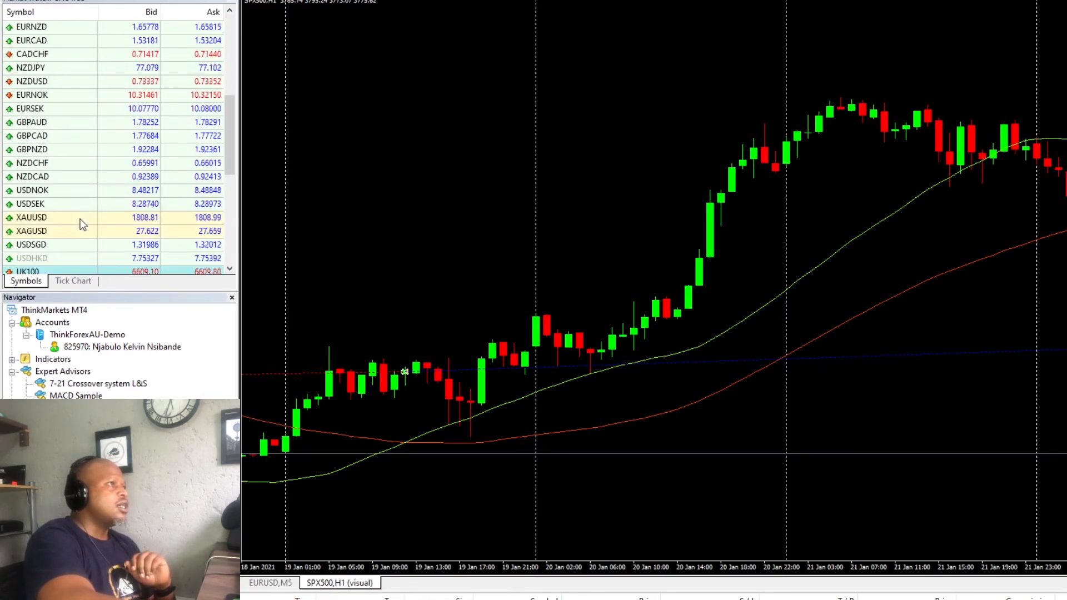
pyautogui.scroll(-6, 83, 219)
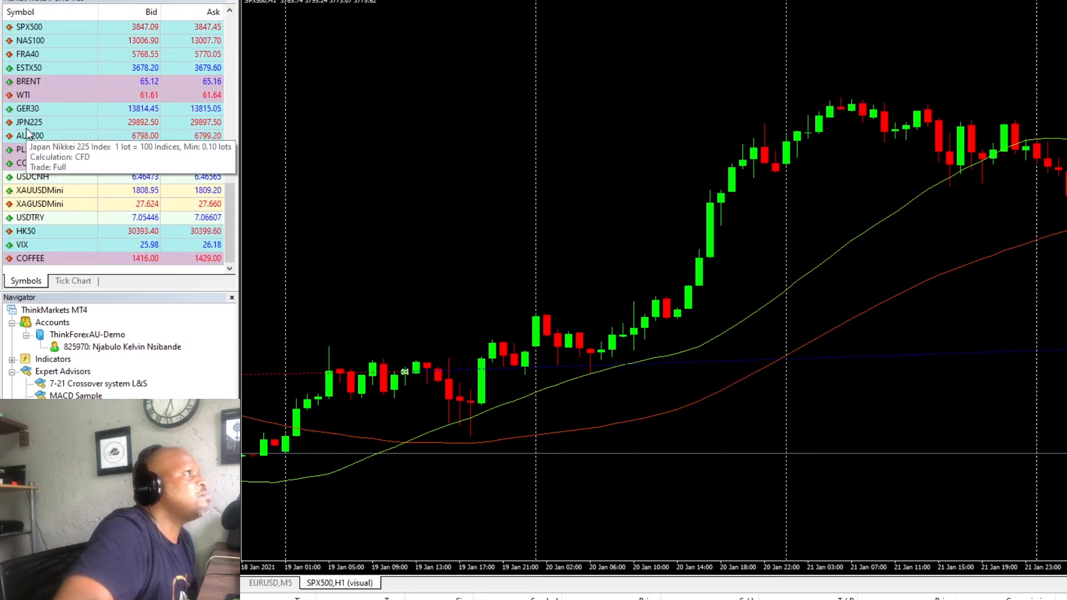
pyautogui.rightClick(26, 111)
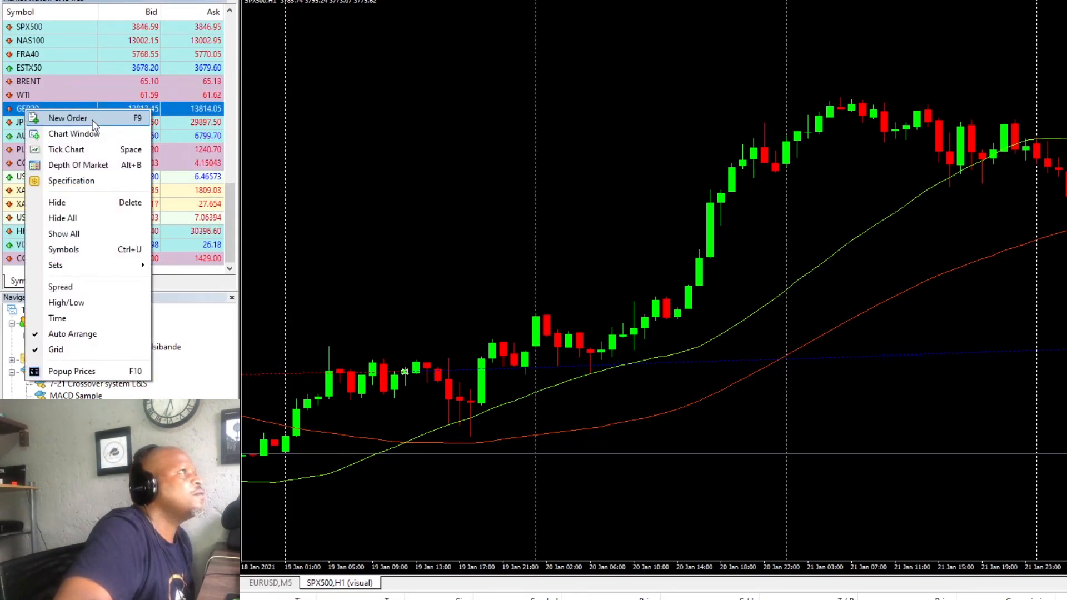
pyautogui.click(92, 118)
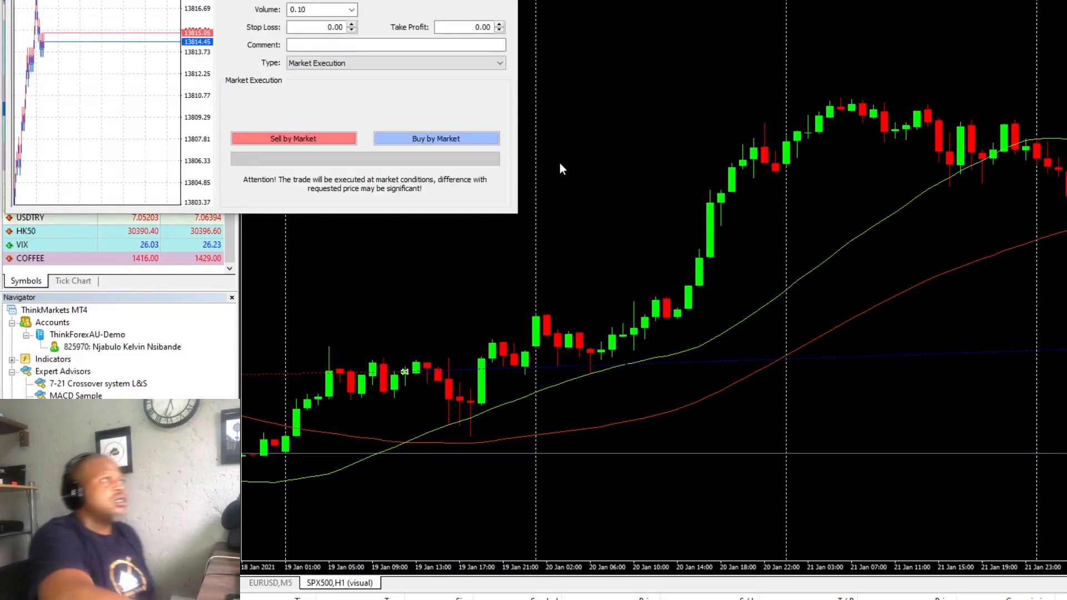
pyautogui.click(504, 0)
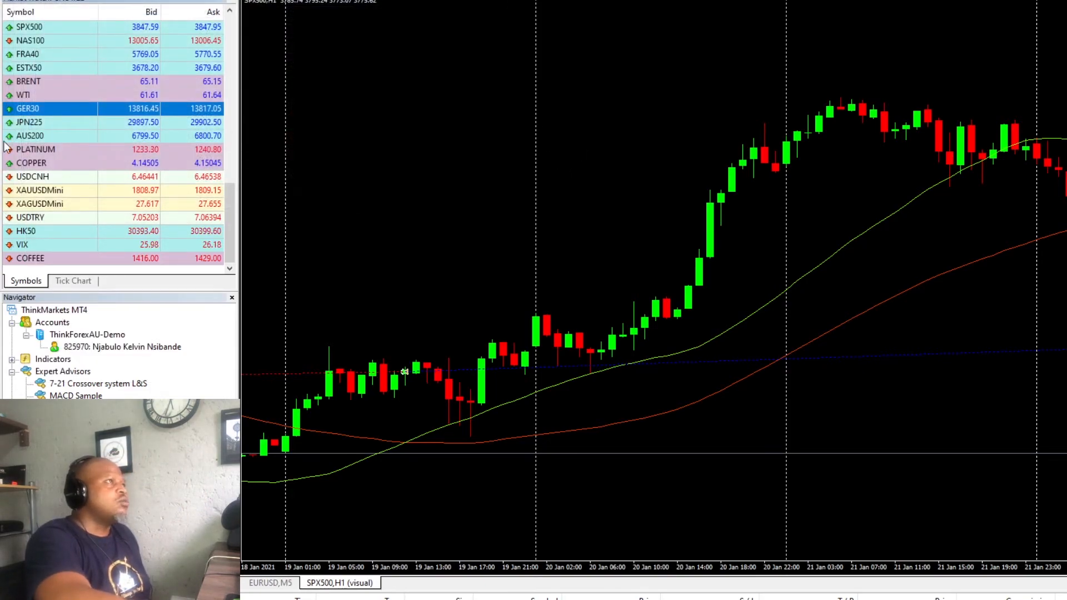
# - Open a chart window for GER30 and apply the Tester template to it
pyautogui.rightClick(50, 109)
pyautogui.click(161, 132)
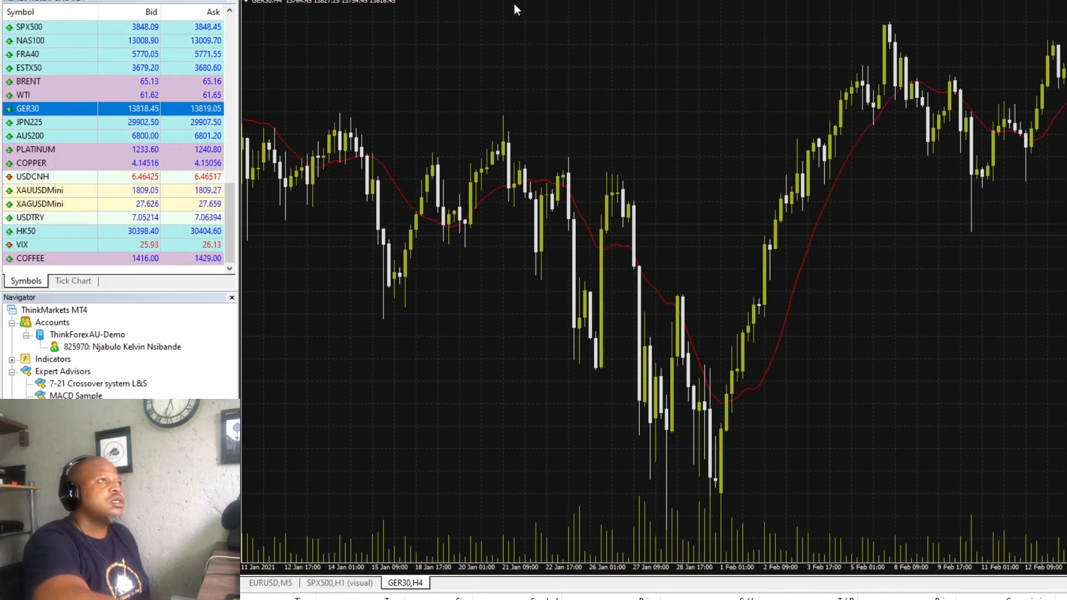
pyautogui.click(570, 0)
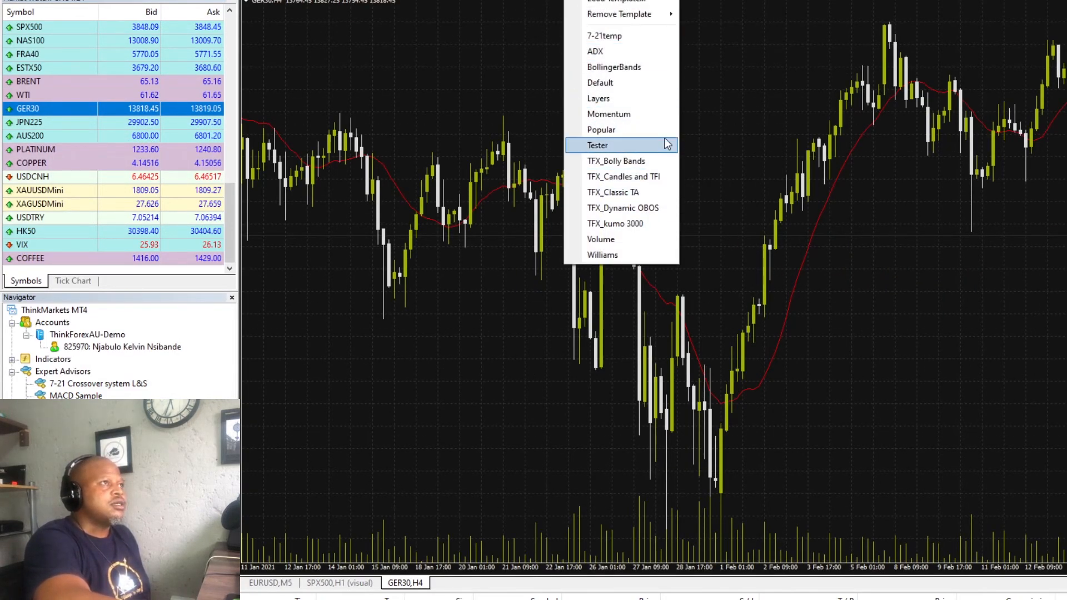
pyautogui.click(601, 145)
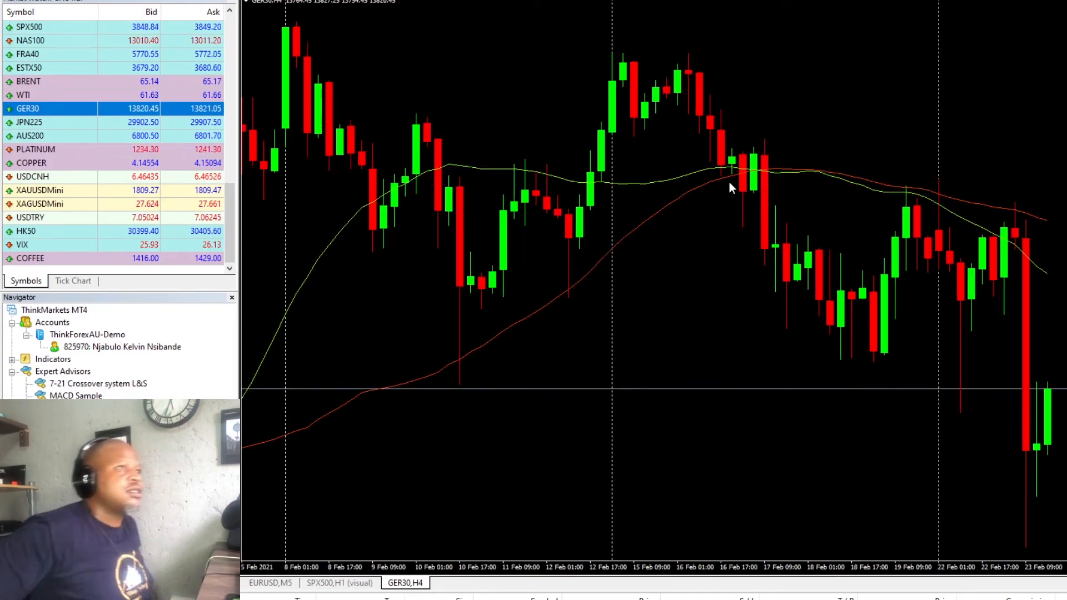
# - Set the GER30 chart to the M5 timeframe and attach the Simple Moving Average cross expert, replacing 7-21 Crossover system L&S
pyautogui.moveTo(729, 181); pyautogui.dragTo(745, 235)
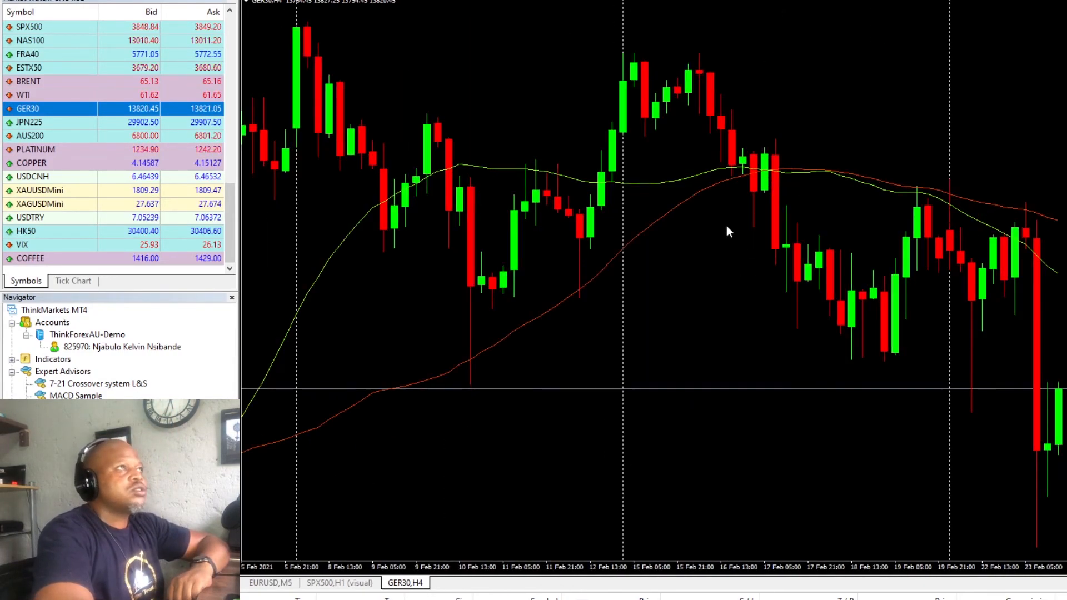
pyautogui.click(230, 1)
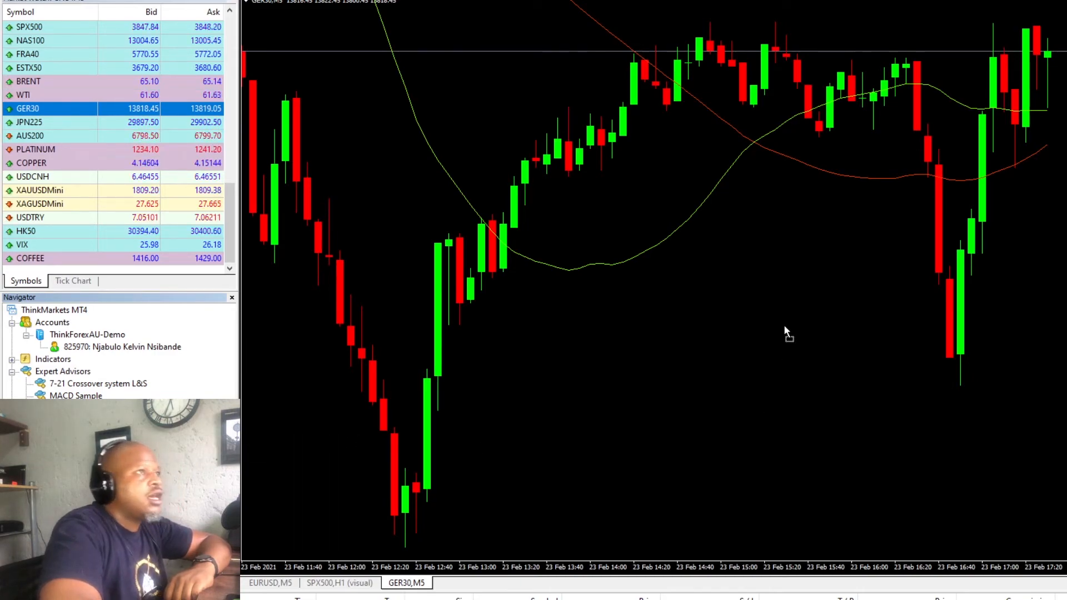
pyautogui.moveTo(784, 327); pyautogui.dragTo(781, 329)
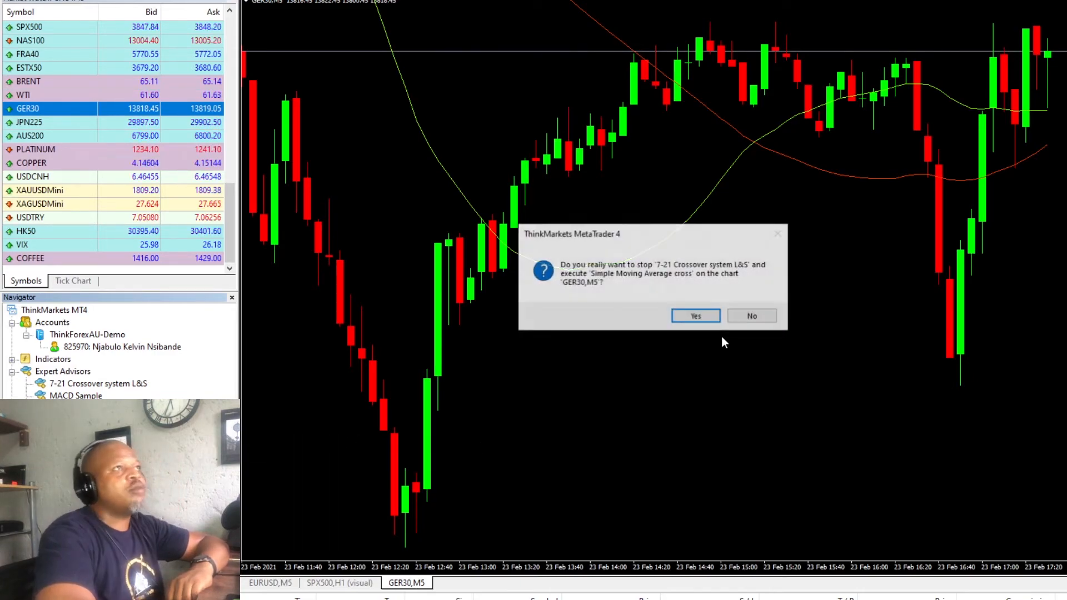
pyautogui.click(703, 315)
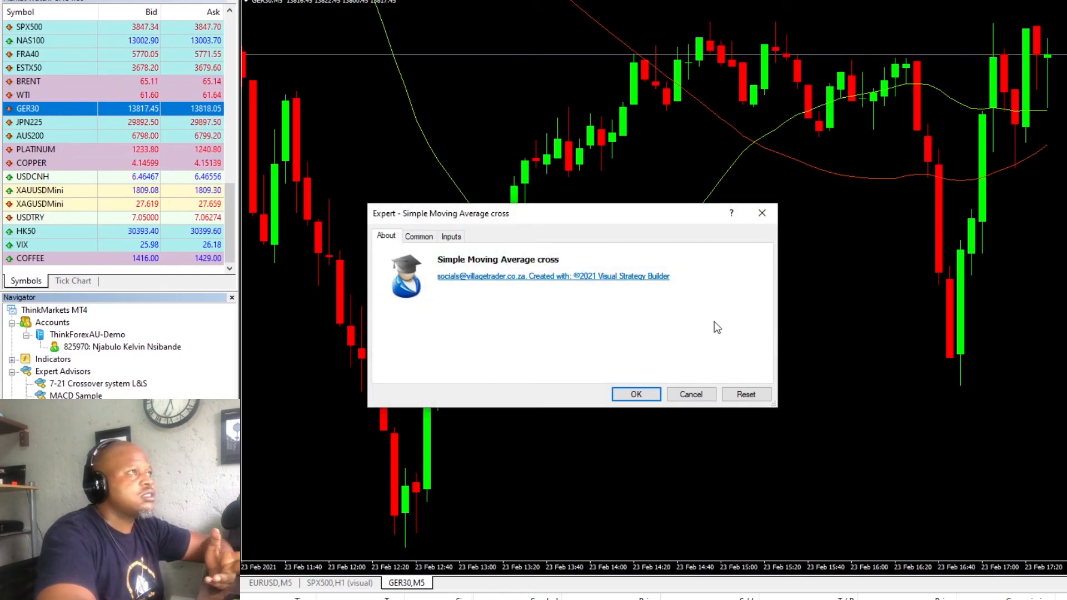
pyautogui.click(636, 394)
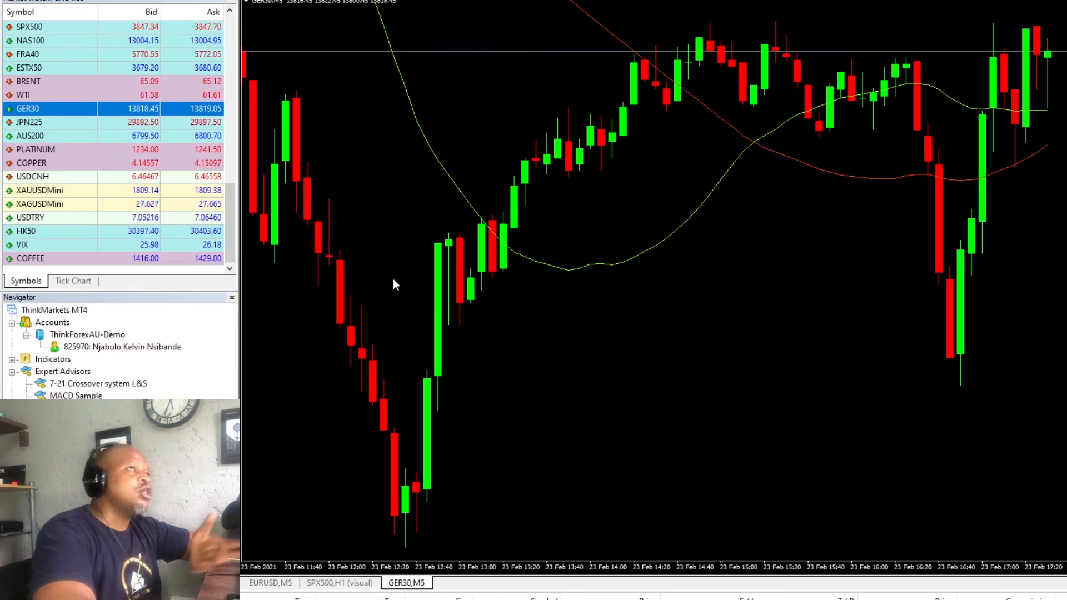
# - Open a chart window for AUS200 and apply the Tester template to it
pyautogui.moveTo(1066, 356); pyautogui.dragTo(1065, 445)
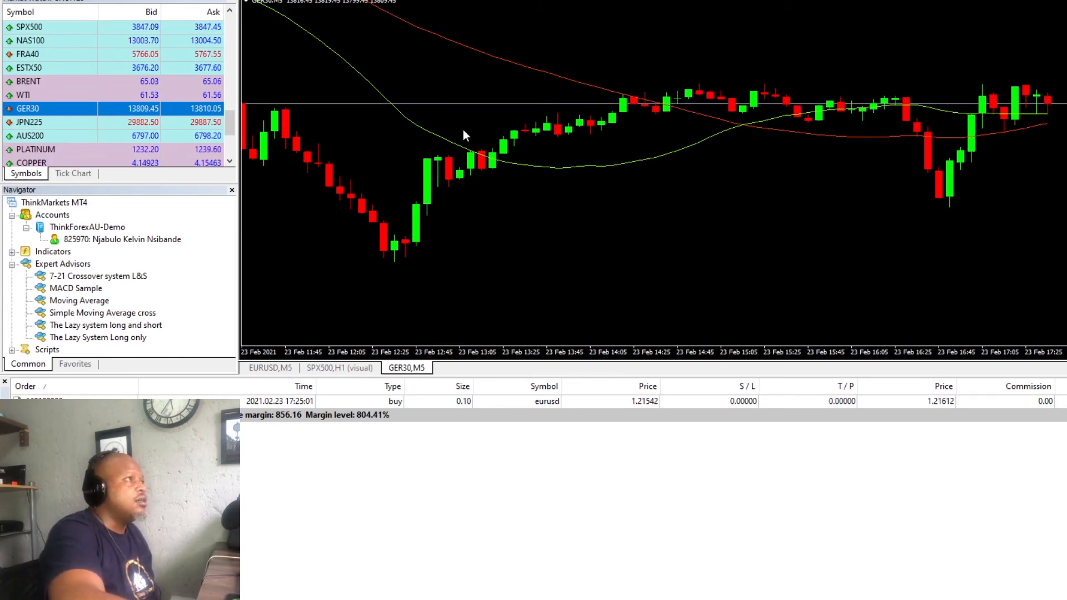
pyautogui.rightClick(106, 138)
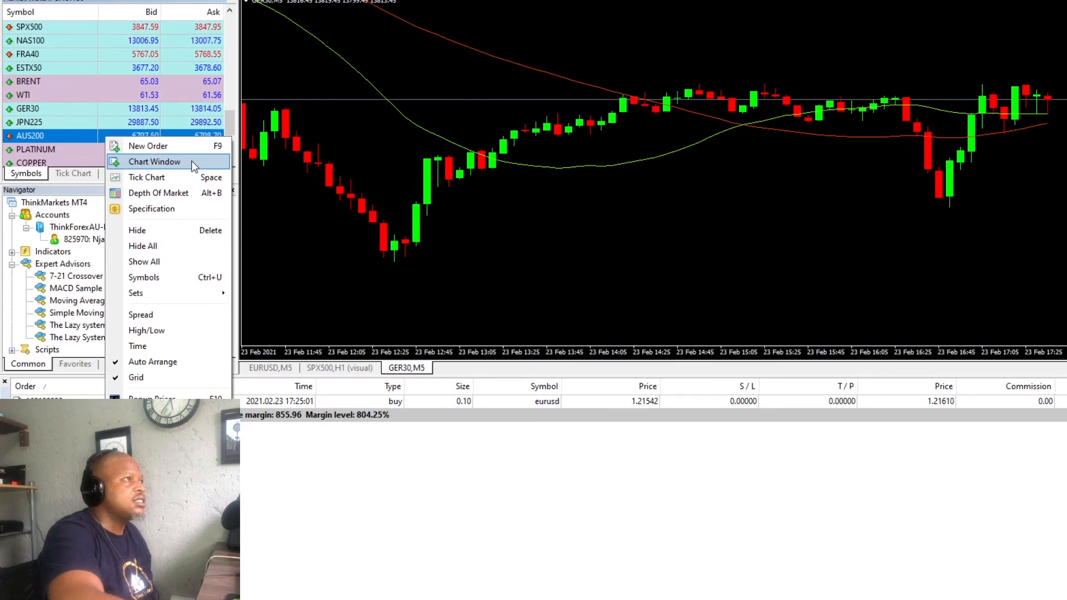
pyautogui.click(193, 163)
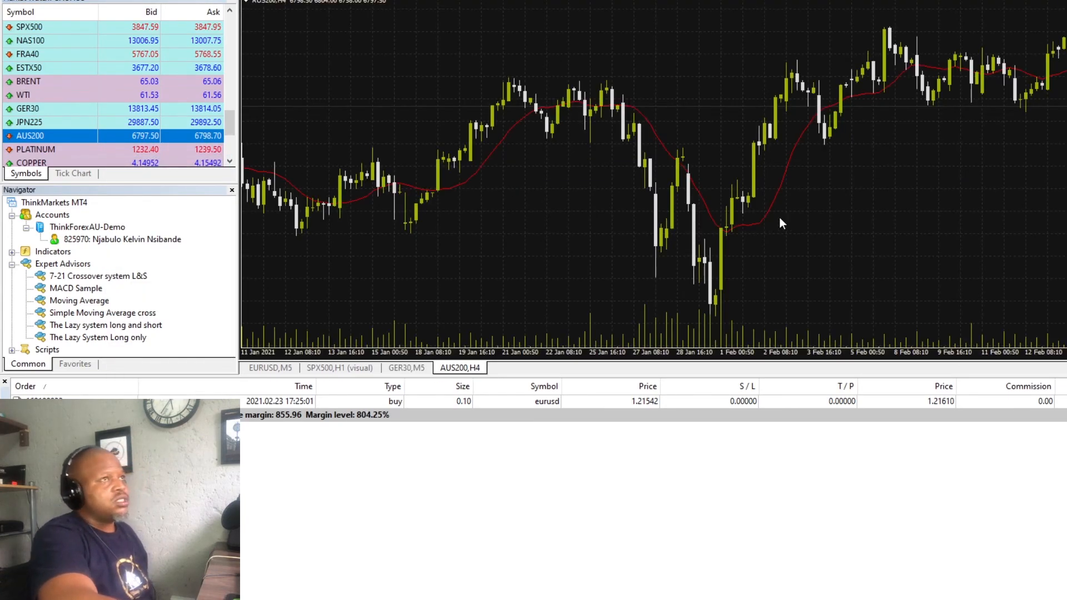
pyautogui.click(573, 1)
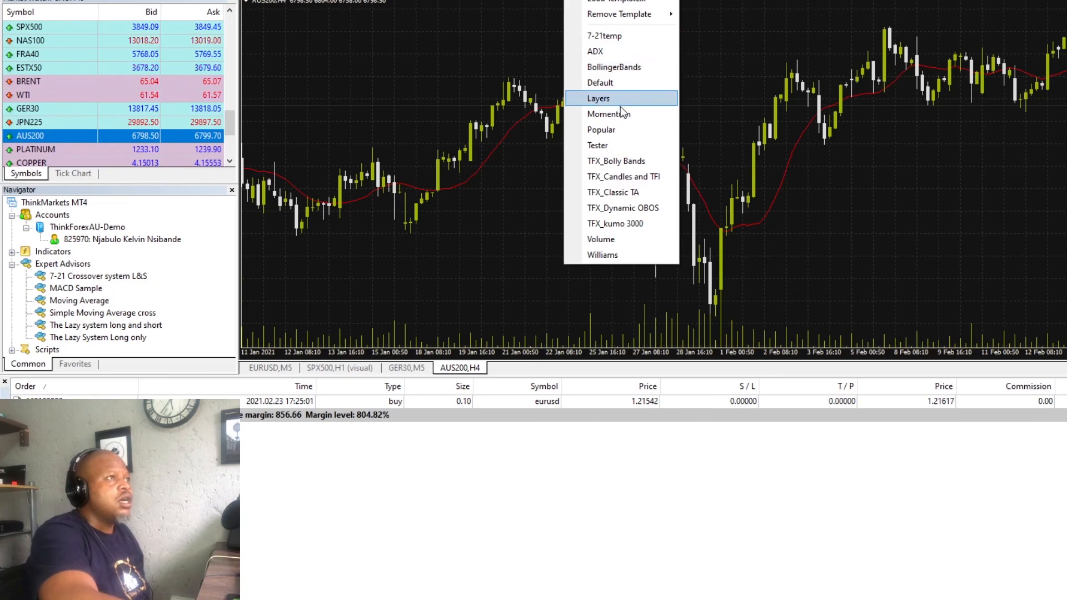
pyautogui.click(636, 147)
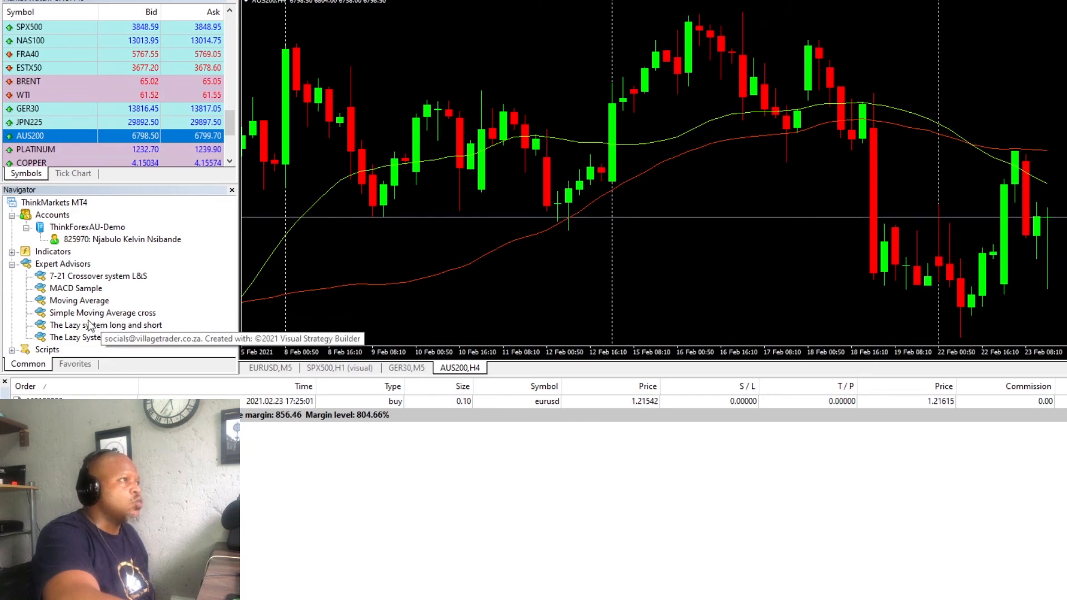
# - Attach the Simple Moving Average cross expert to the AUS200 H4 chart, replacing 7-21 Crossover system L&S, with its default settings
pyautogui.moveTo(81, 318); pyautogui.dragTo(970, 74)
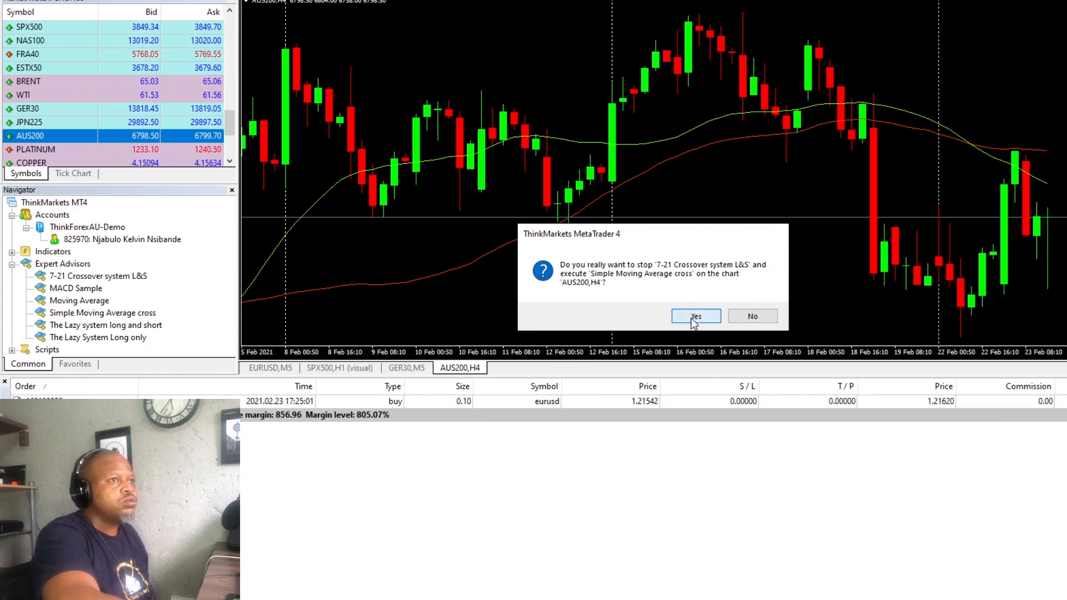
pyautogui.click(693, 320)
pyautogui.click(636, 393)
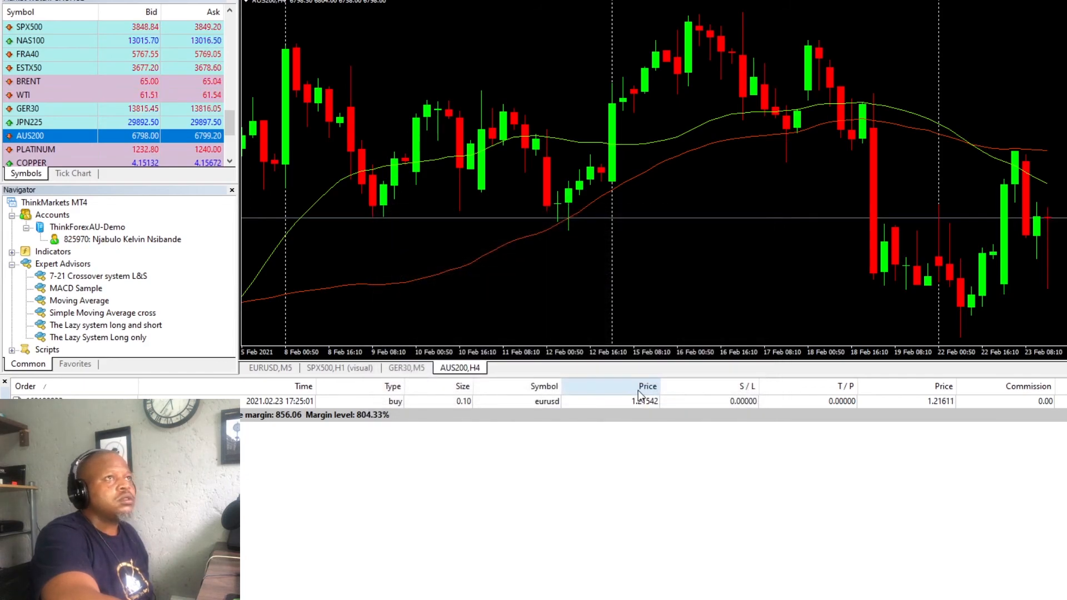